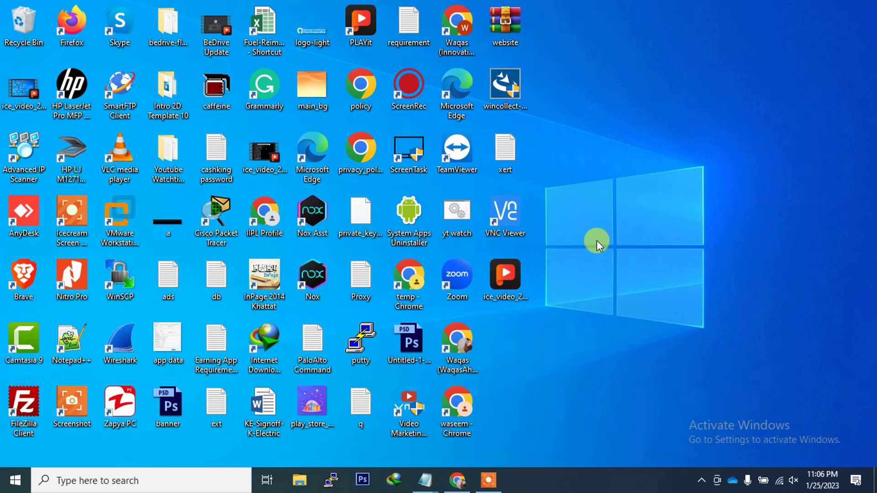
Step: Switch to Chrome and search Google for "tor browser"
left_click(464, 471)
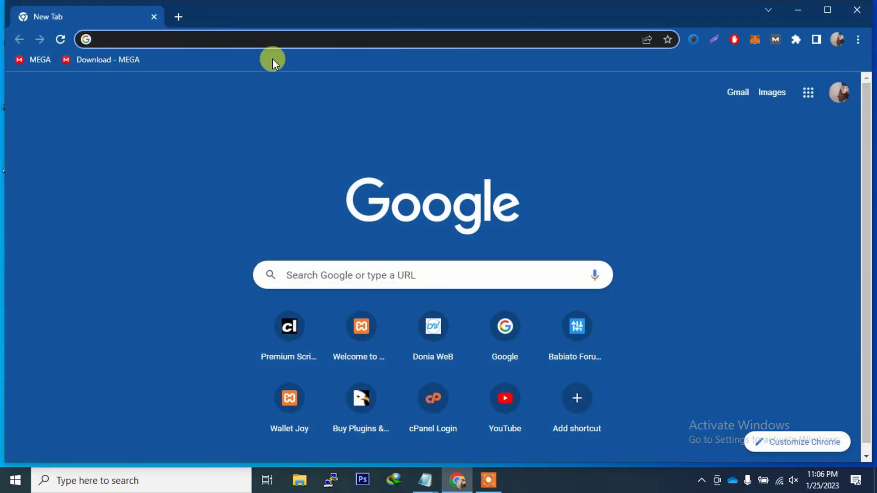
type("toy")
key("BackSpace")
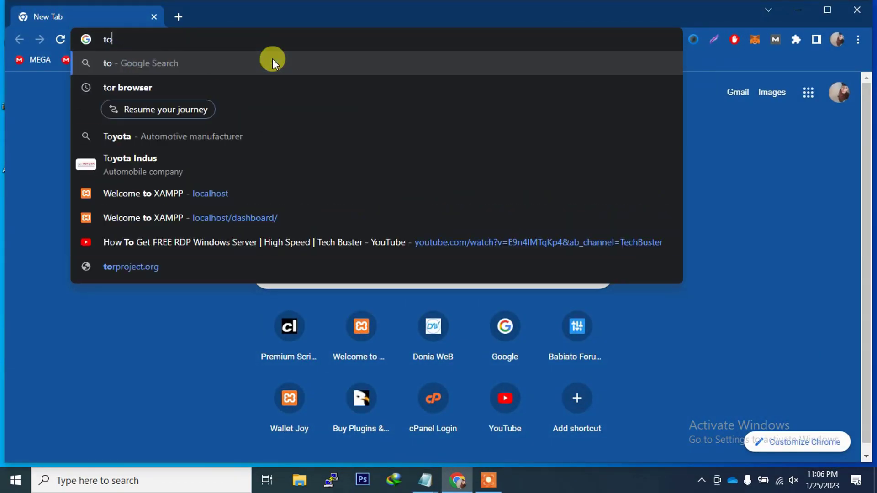
type("r")
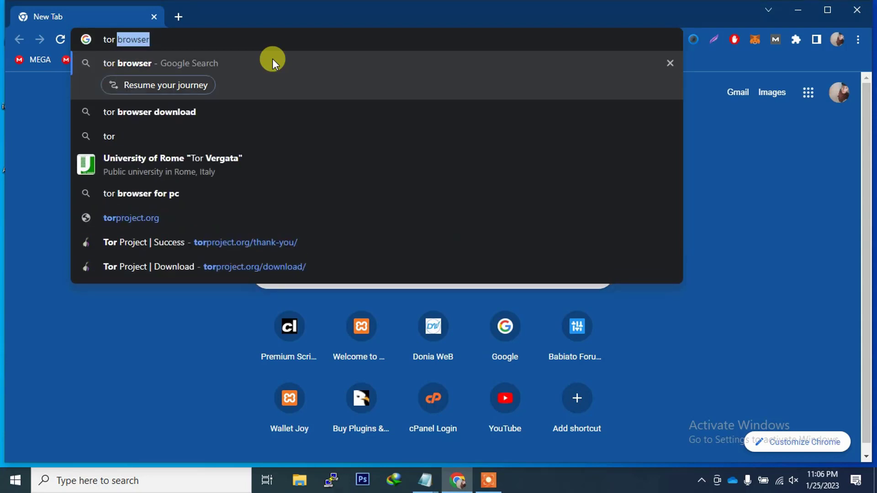
key("Right")
key("Return")
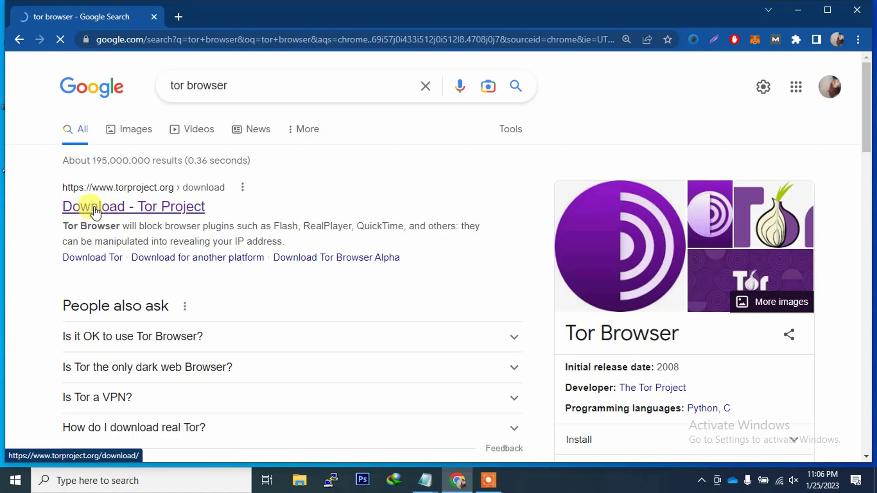
Step: Open the Tor Project download page, request the Windows installer and cancel the download dialog
left_click(163, 210)
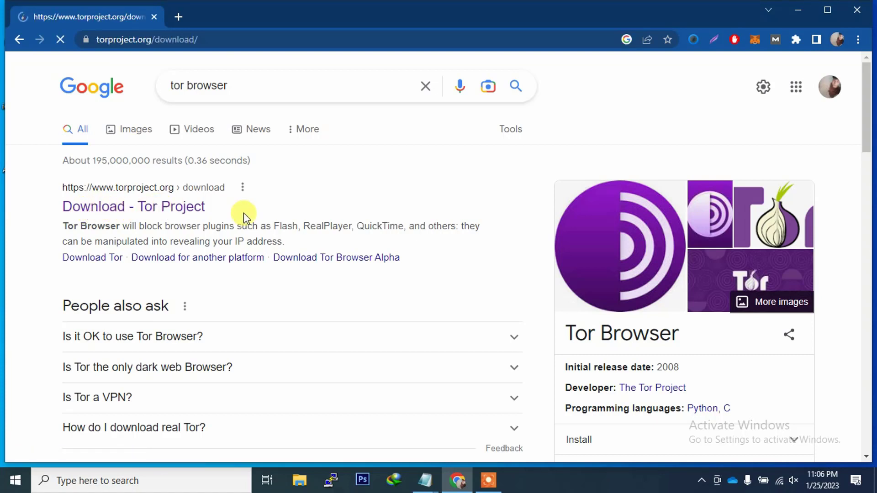
scroll(259, 308, "down", 1)
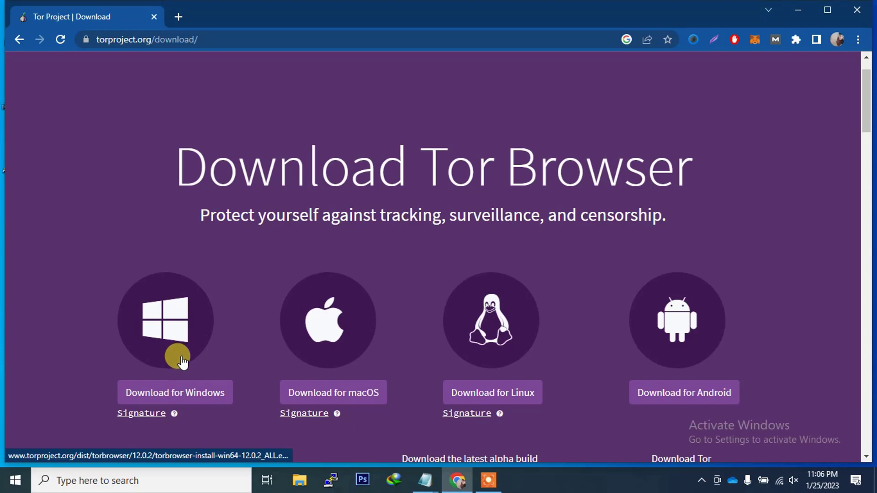
left_click(173, 393)
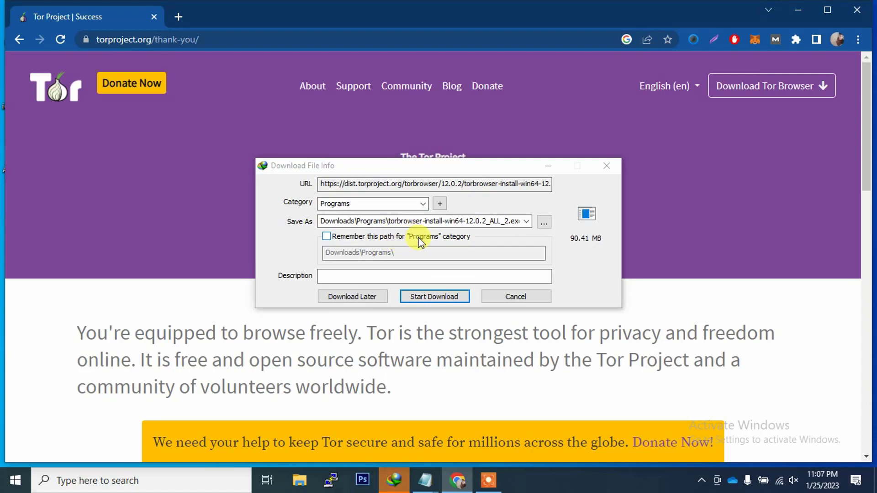
left_click(503, 295)
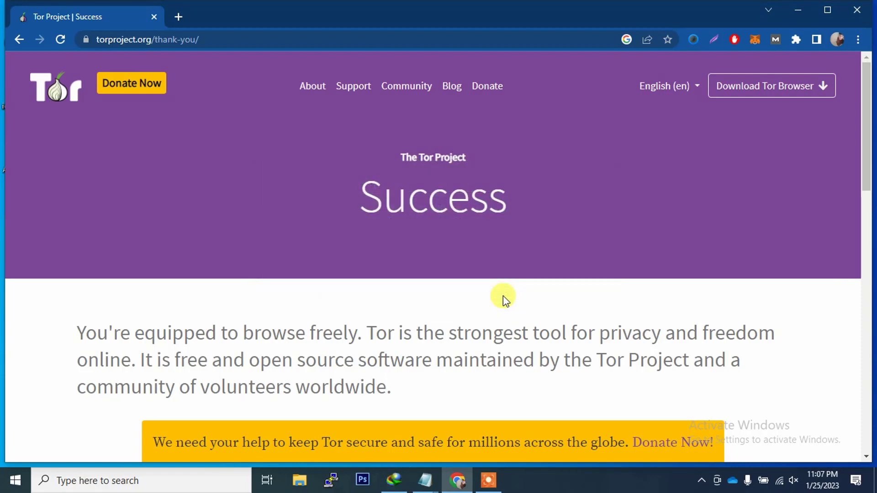
Step: Open Internet Download Manager, dismiss the tip and find the already downloaded torbrowser-install-win64 file in the list
left_click(701, 475)
double_click(678, 456)
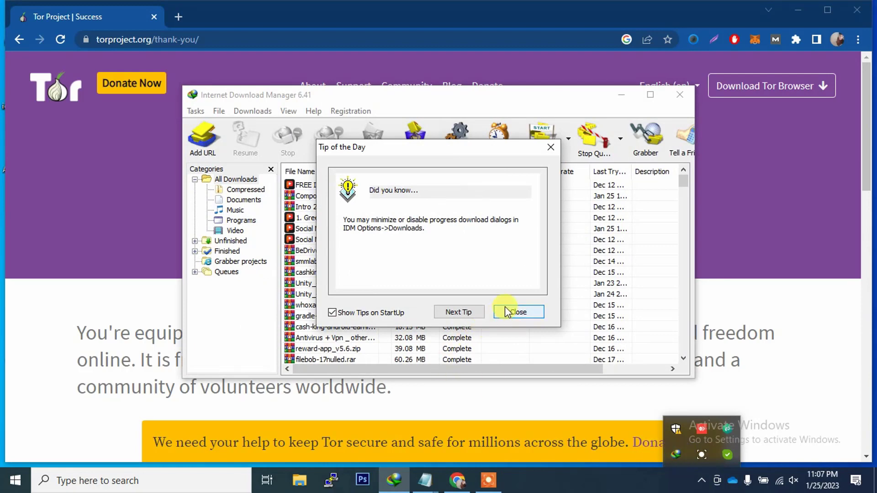
left_click(506, 310)
left_click_drag(684, 184, 683, 331)
left_click(684, 359)
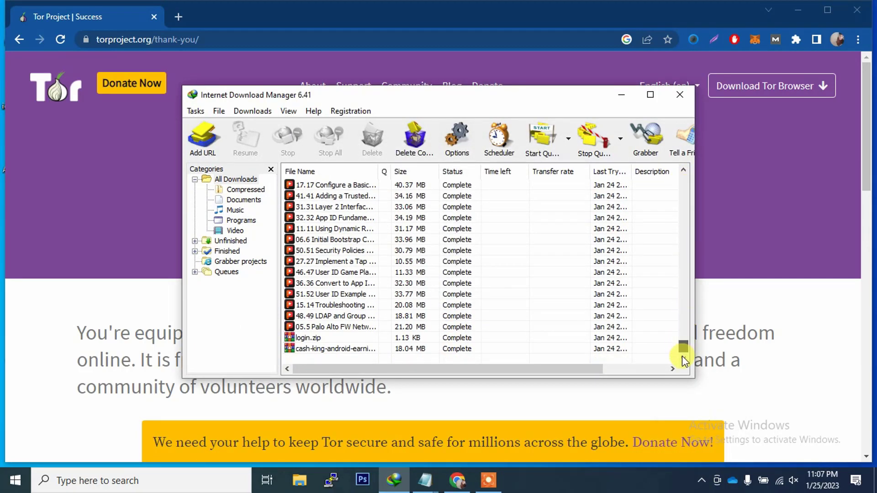
scroll(310, 318, "up", 20)
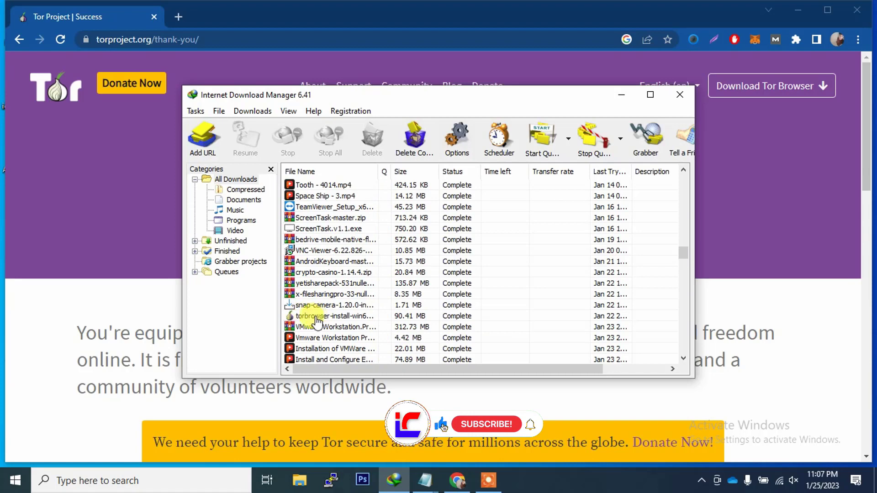
Step: Minimize the browser, put the torbrowser-install-win64 installer on an empty area of the desktop and close the download manager
left_click(797, 11)
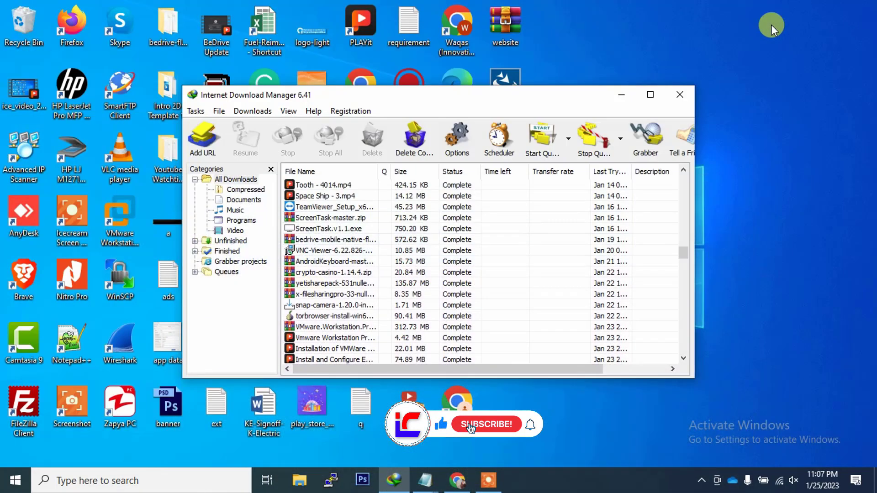
left_click(299, 316)
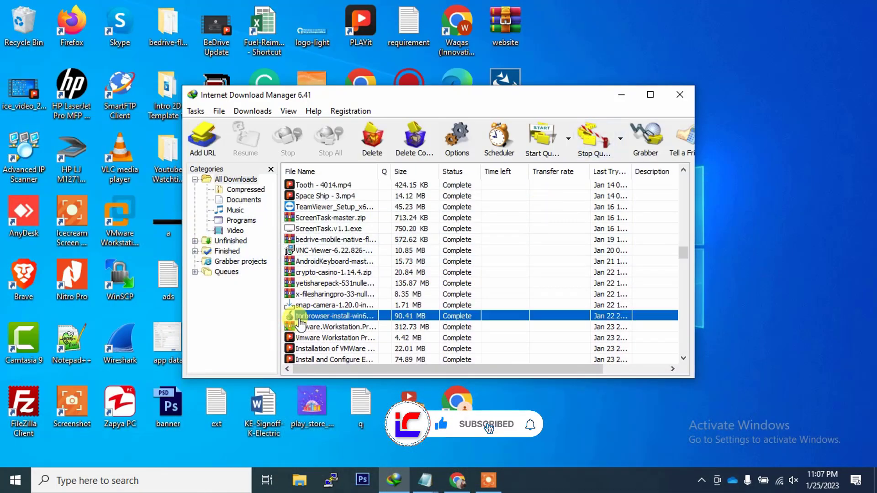
left_click(758, 325)
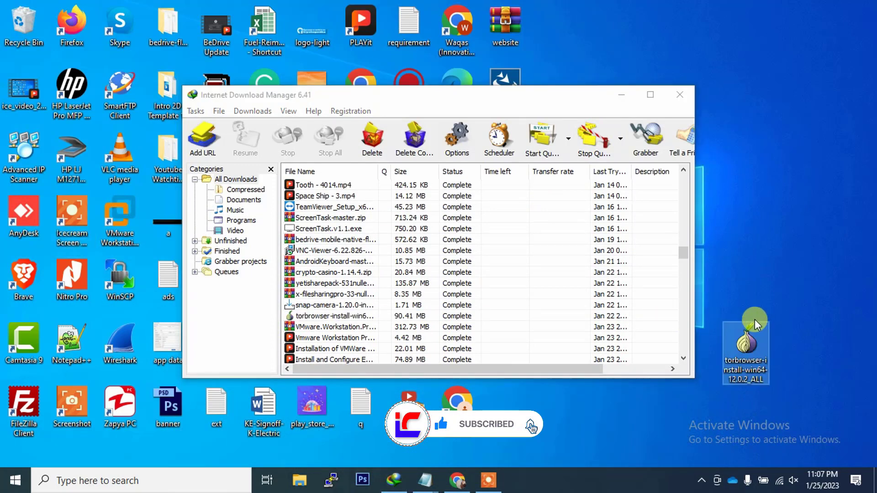
left_click(679, 95)
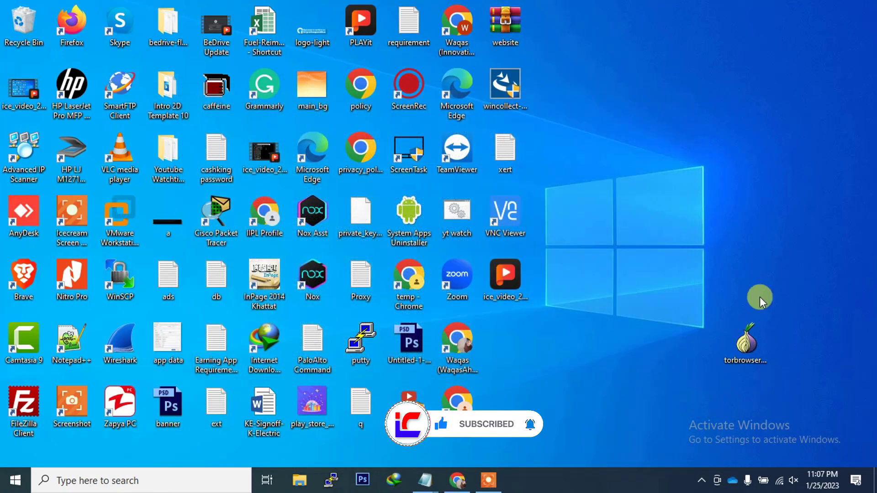
left_click_drag(745, 335, 731, 219)
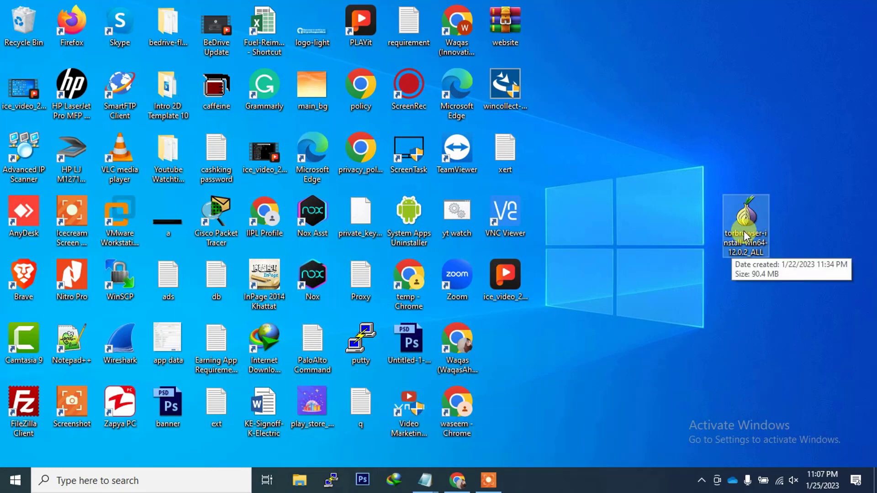
Step: Run the Tor Browser installer in English and install into the default "Tor Browser" folder on the desktop
double_click(744, 231)
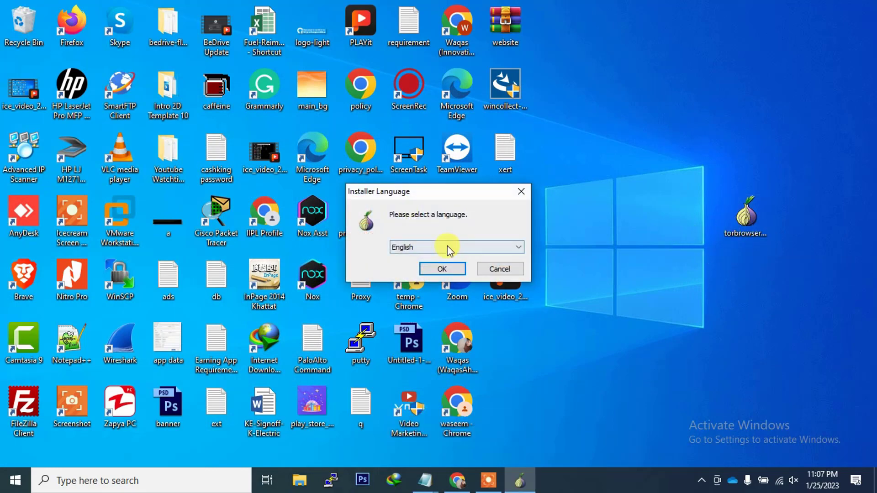
left_click(440, 269)
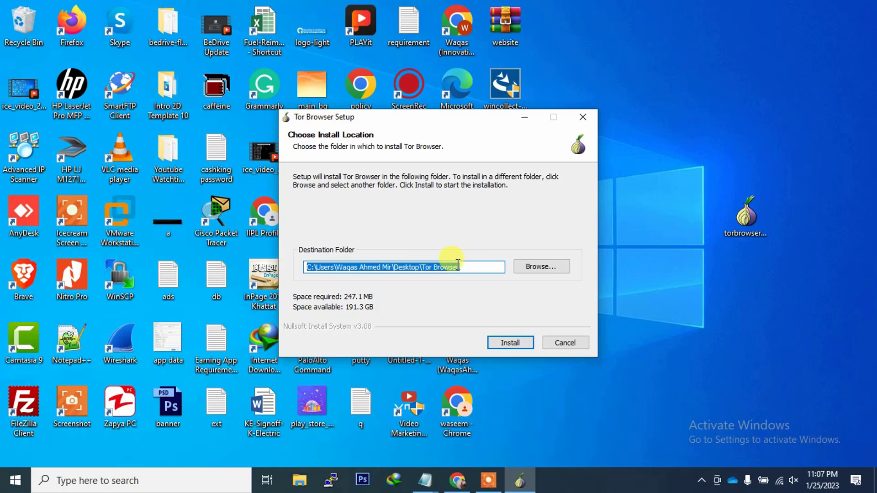
left_click(473, 267)
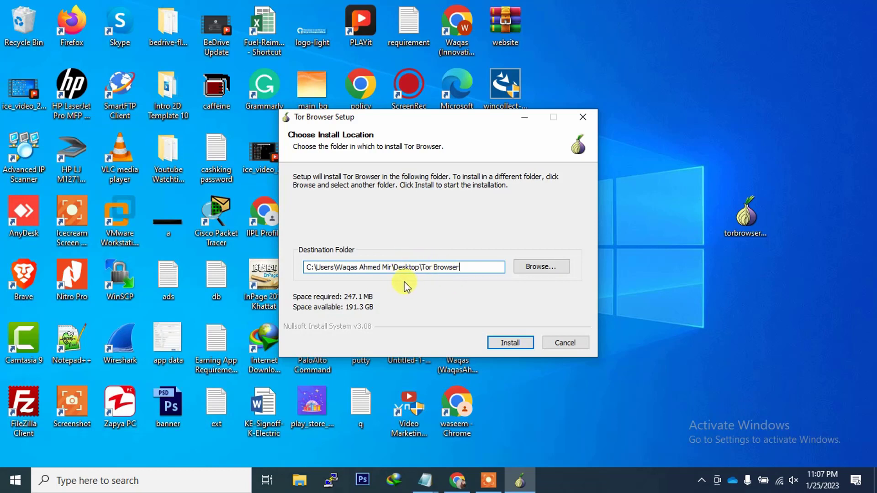
left_click(509, 344)
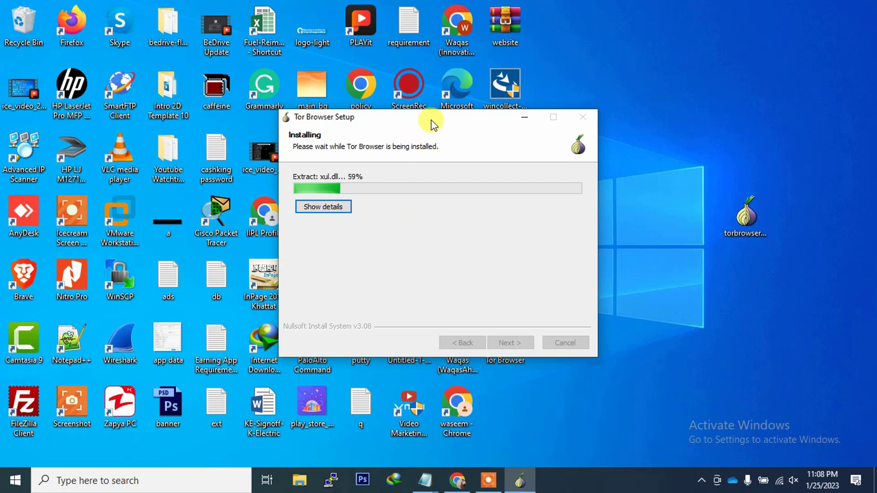
left_click_drag(431, 122, 243, 135)
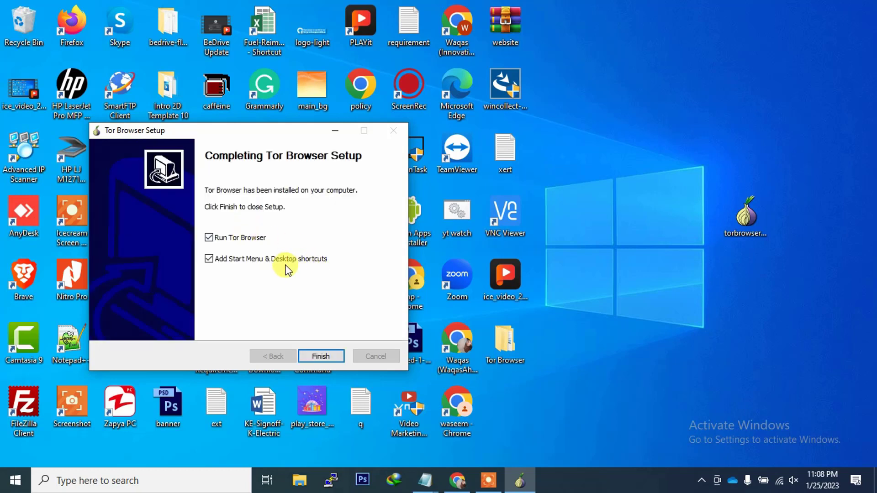
Step: Finish the first setup without running Tor Browser or adding Start Menu and Desktop shortcuts
left_click(208, 238)
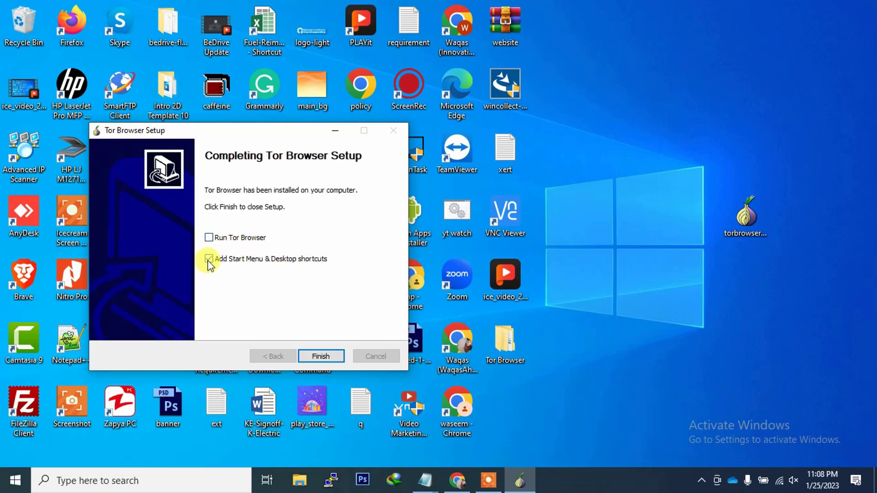
left_click(209, 259)
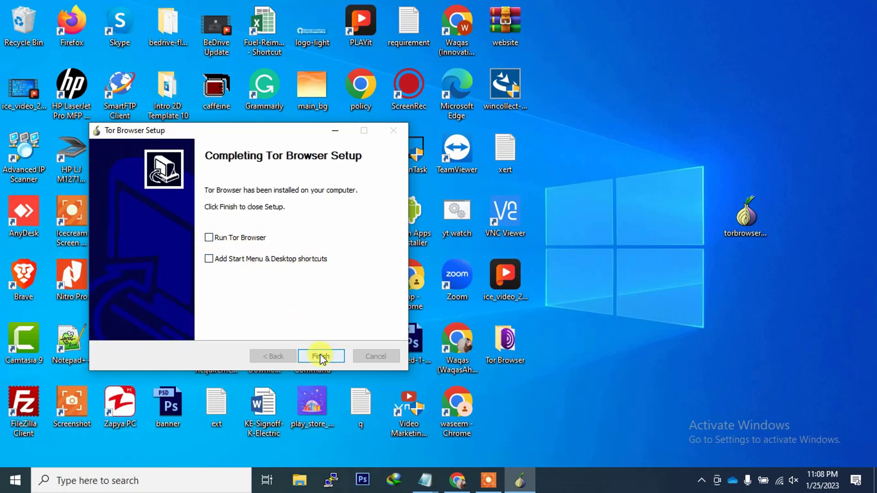
left_click(321, 356)
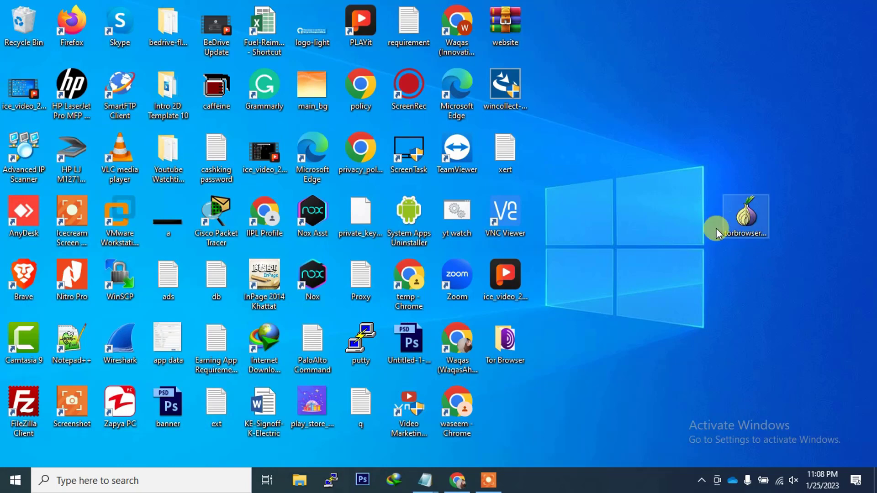
Step: Run the Tor Browser installer again in English and install a second copy into a desktop folder named "Tor Browser 2"
double_click(750, 222)
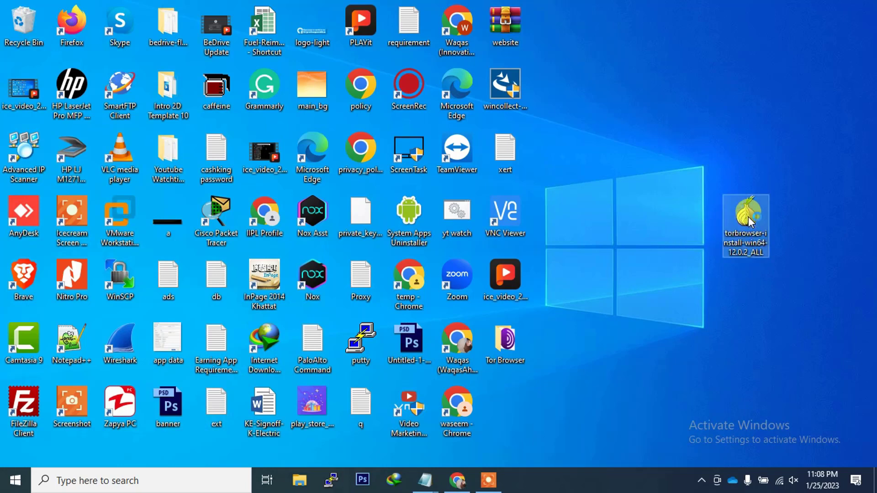
left_click(451, 268)
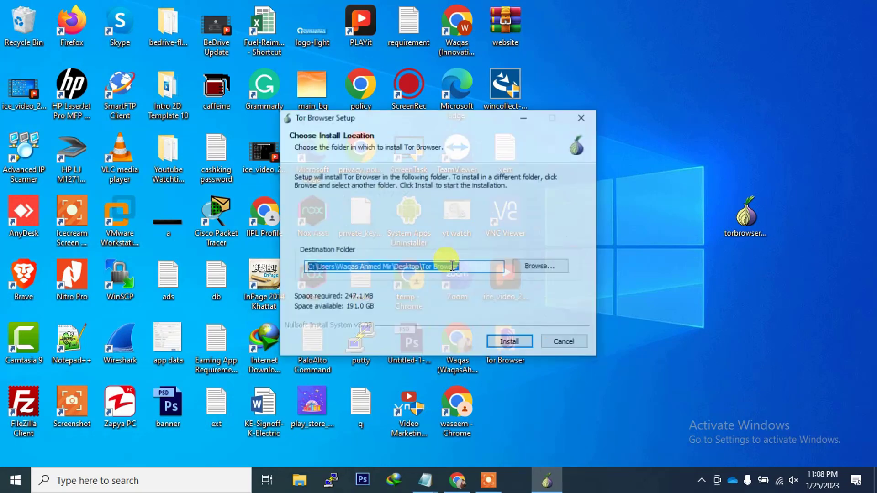
left_click(465, 268)
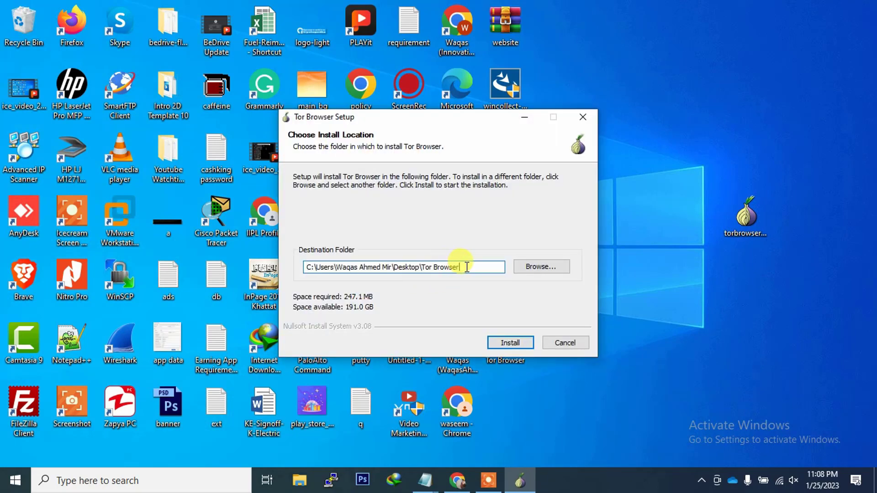
type("2")
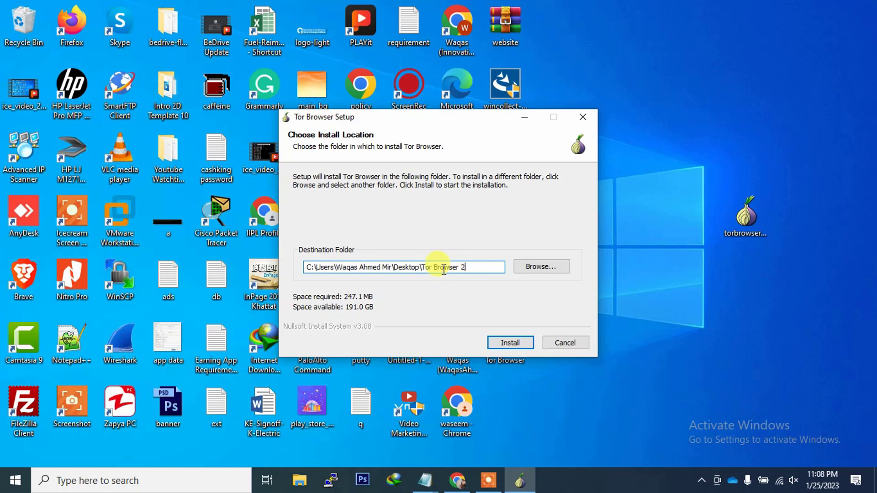
left_click(508, 344)
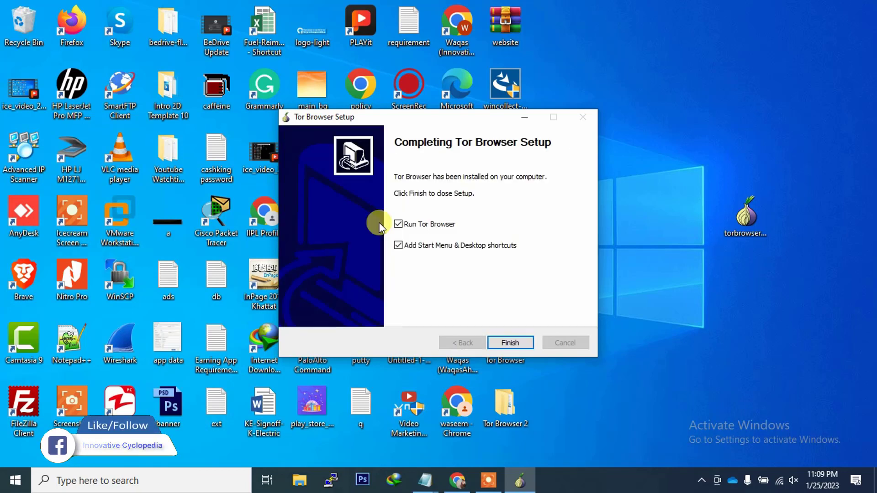
Step: Finish the "Tor Browser 2" setup with both the run and shortcut options turned off
left_click(397, 242)
left_click(396, 239)
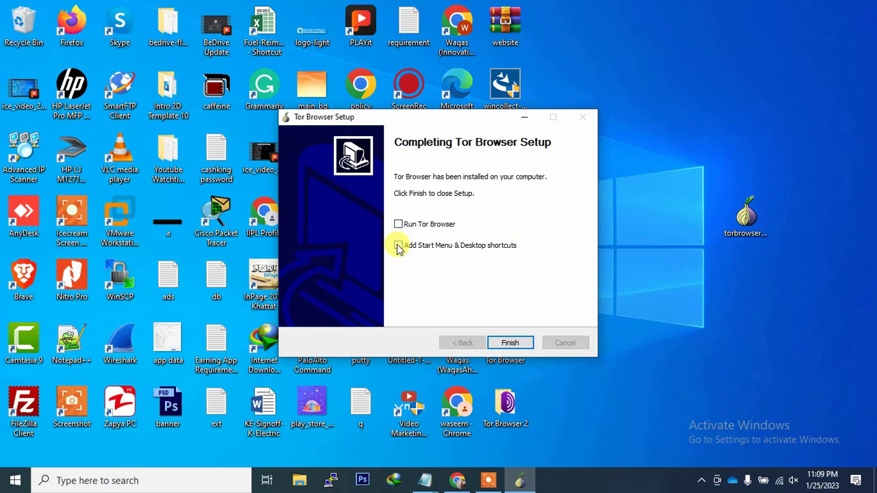
left_click(511, 342)
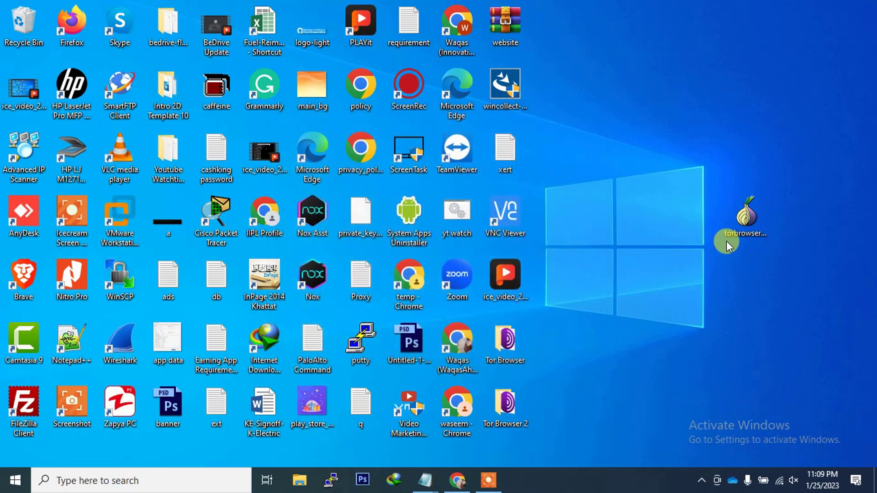
Step: Run the Tor Browser installer once more in English and install a third copy into a desktop folder named "Tor Browser 3"
double_click(749, 221)
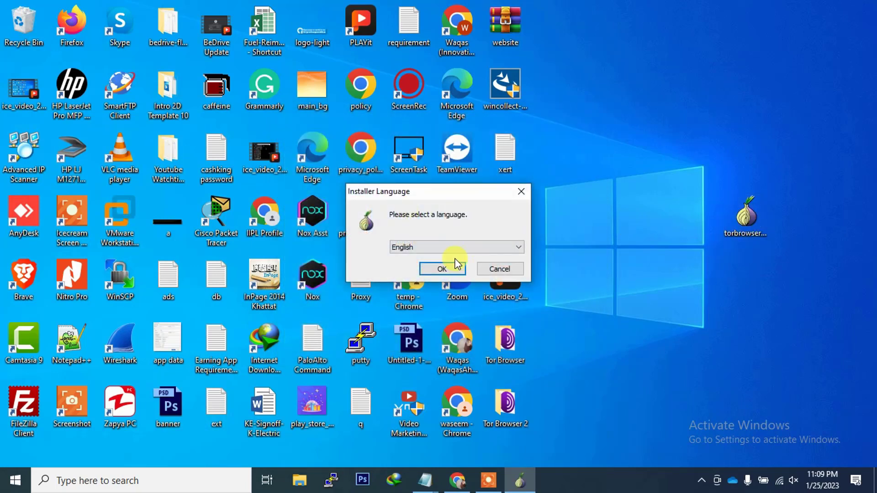
left_click(457, 268)
left_click(466, 267)
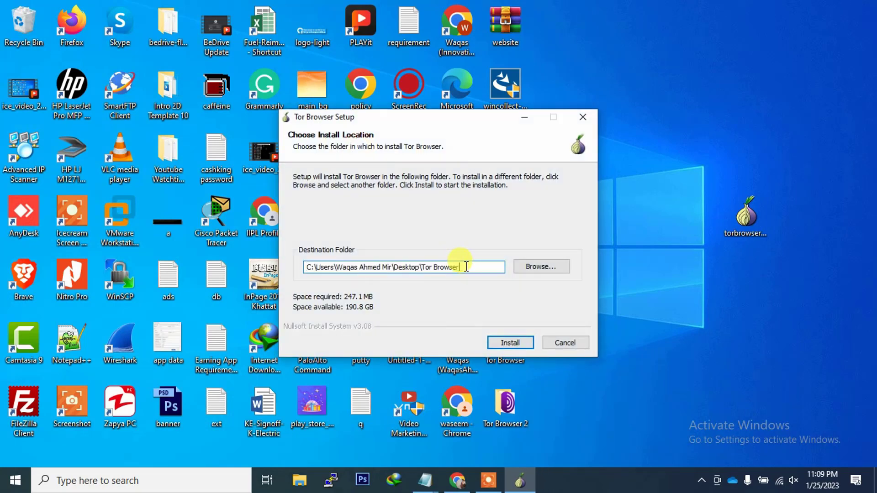
type("3")
left_click(506, 342)
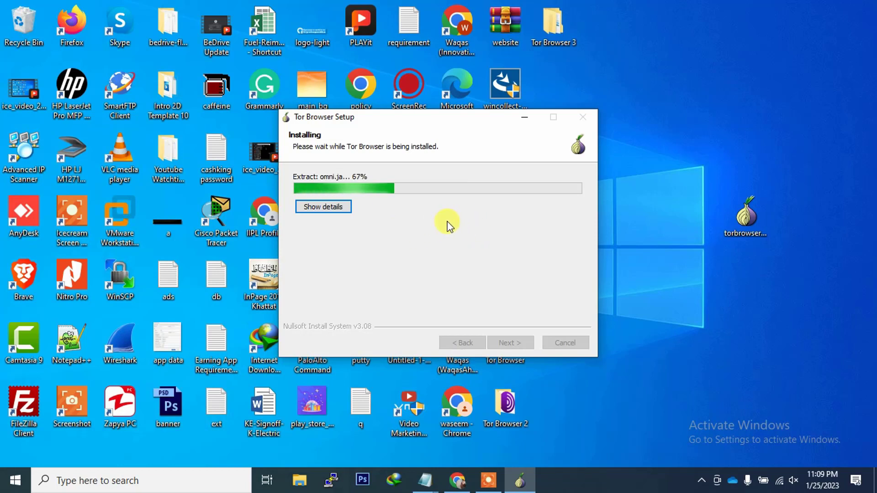
Step: Finish the "Tor Browser 3" setup without running the browser or adding Start Menu and Desktop shortcuts
left_click(394, 224)
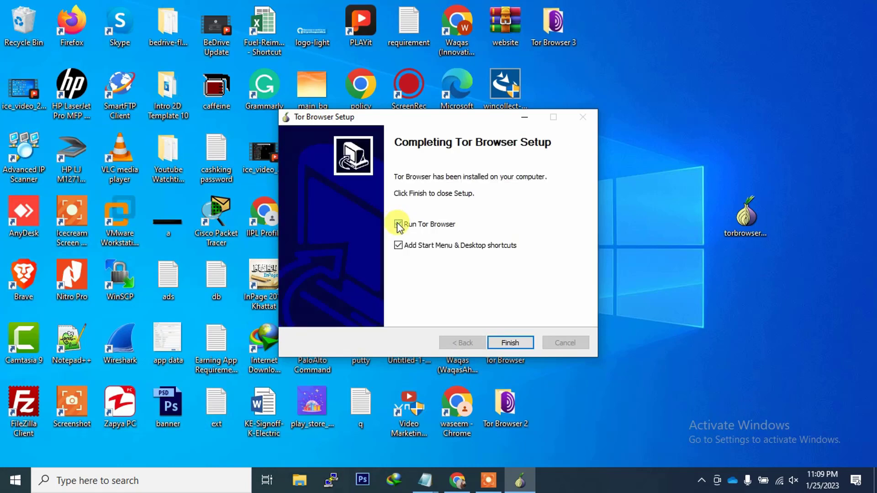
left_click(398, 247)
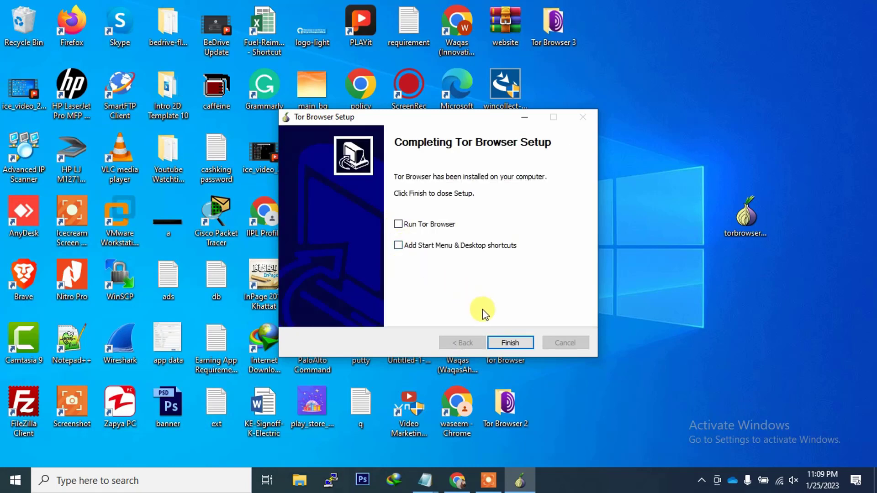
left_click(504, 343)
Step: Run the Tor Browser installer again in English and install a fourth copy into a desktop folder named "Tor Browser 4"
left_click(735, 231)
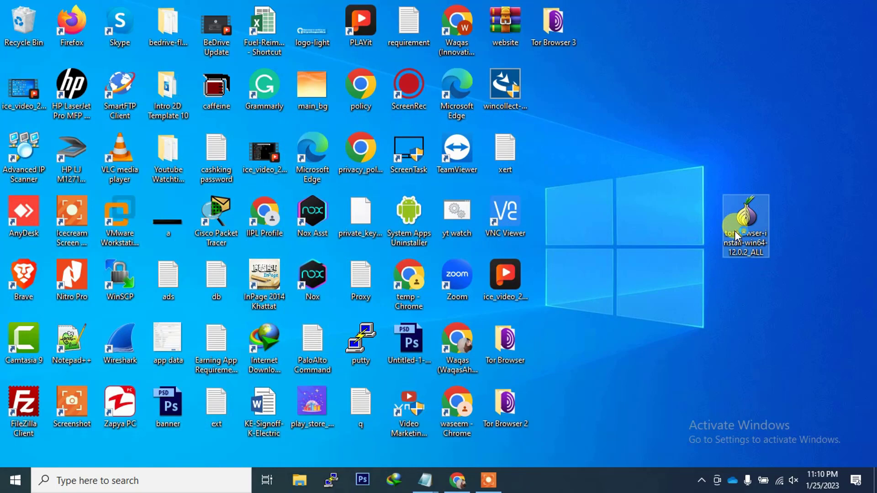
double_click(735, 231)
left_click(461, 280)
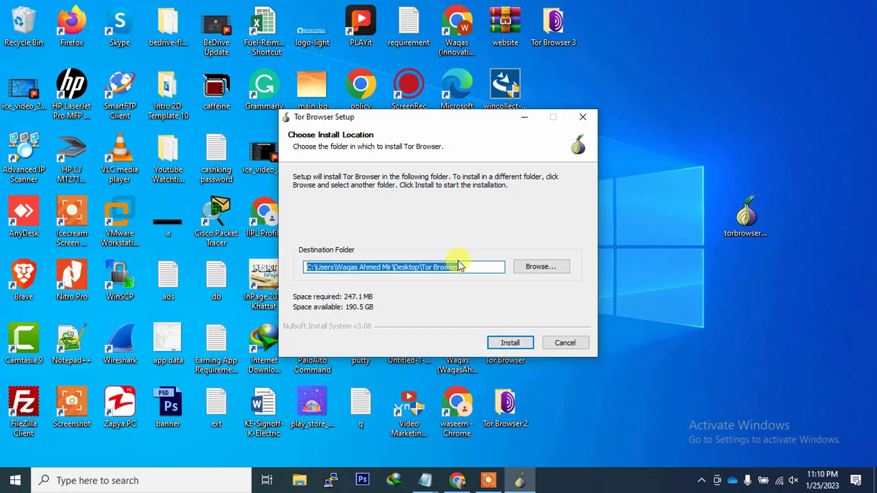
left_click(461, 266)
type("4")
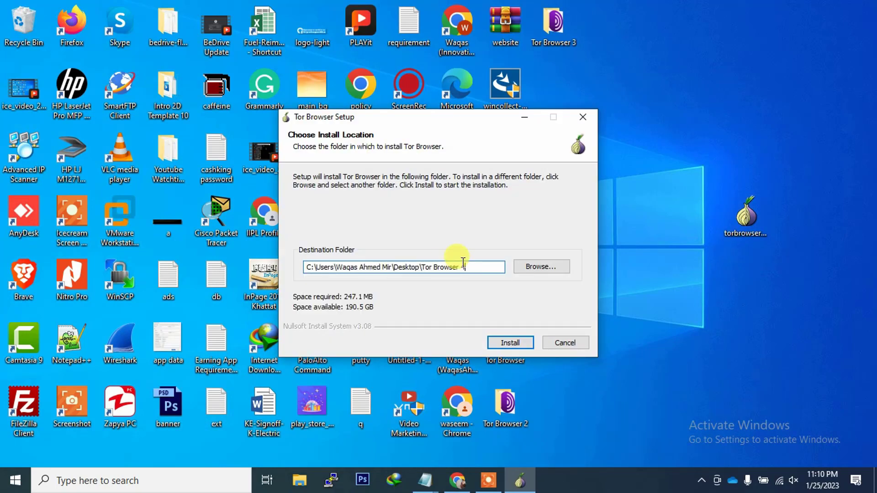
left_click(499, 342)
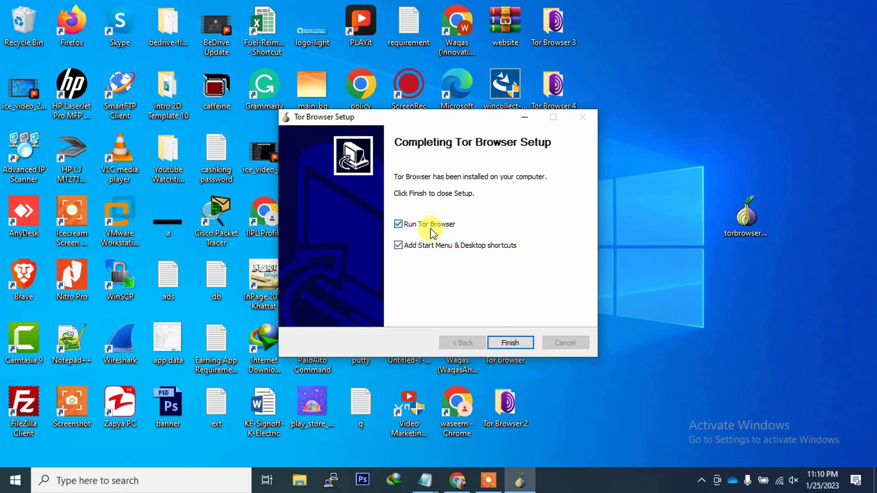
Step: Finish the "Tor Browser 4" setup with the run option and the shortcuts option both turned off
left_click(430, 227)
left_click(424, 246)
left_click(507, 341)
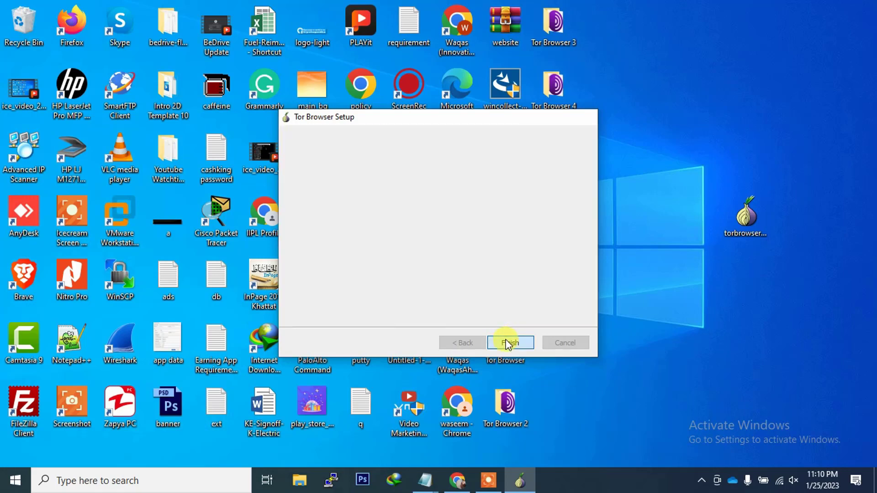
Step: Run the Tor Browser installer in English and install a fifth copy into a desktop folder named "Tor Browser 5"
double_click(735, 232)
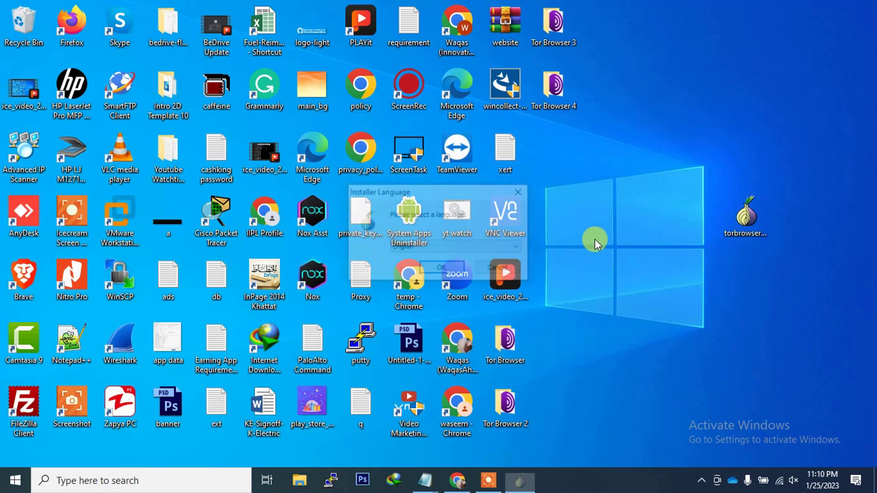
left_click(442, 269)
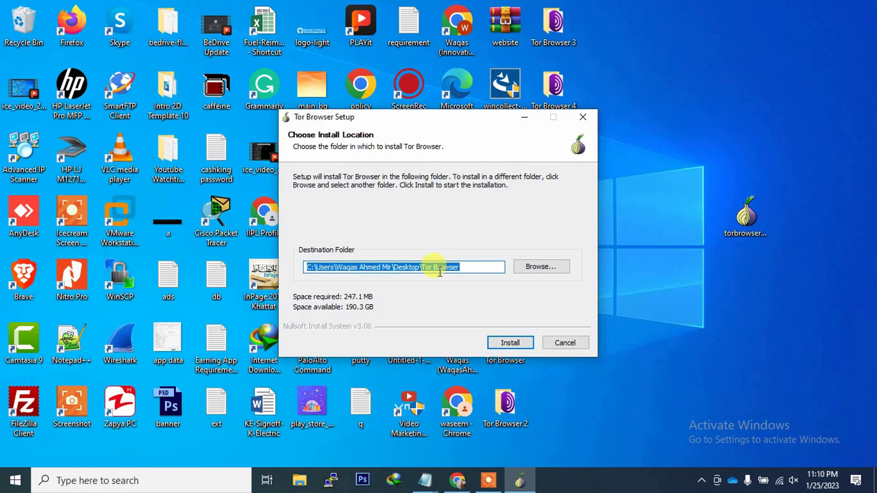
left_click(466, 269)
type("5")
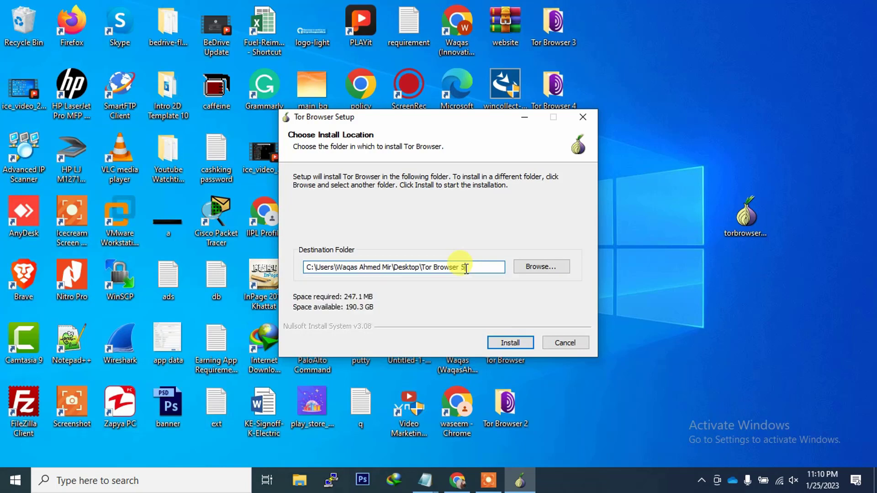
left_click(503, 344)
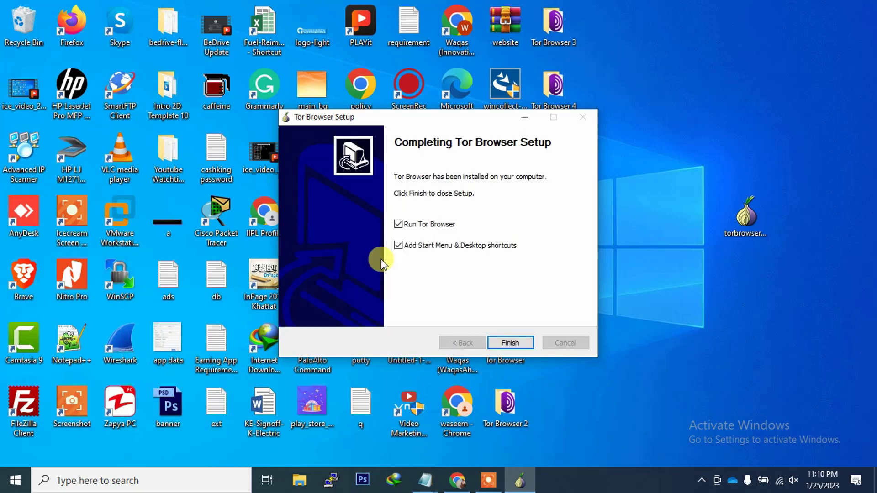
Step: Finish the "Tor Browser 5" setup with both the run and shortcut options turned off
left_click(399, 226)
left_click(399, 247)
left_click(507, 343)
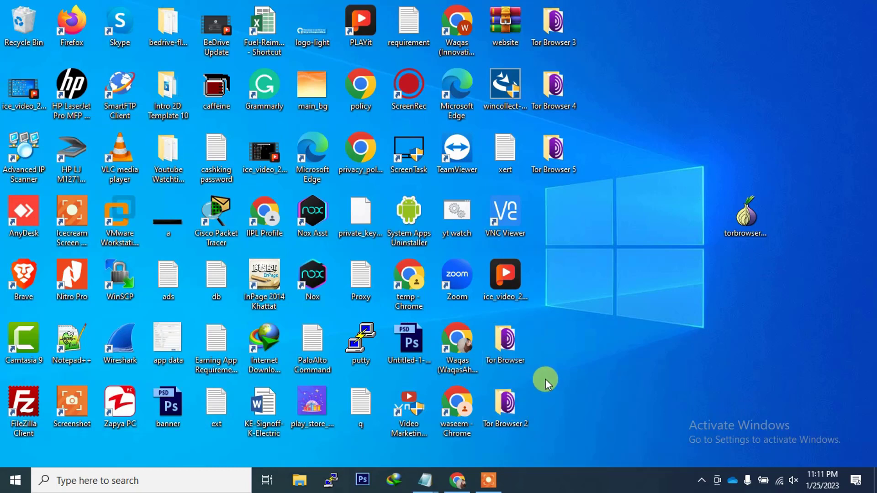
Step: Start the copy in the desktop folder "Tor Browser" and connect it to Tor, closing the browser and folder once connected
double_click(508, 404)
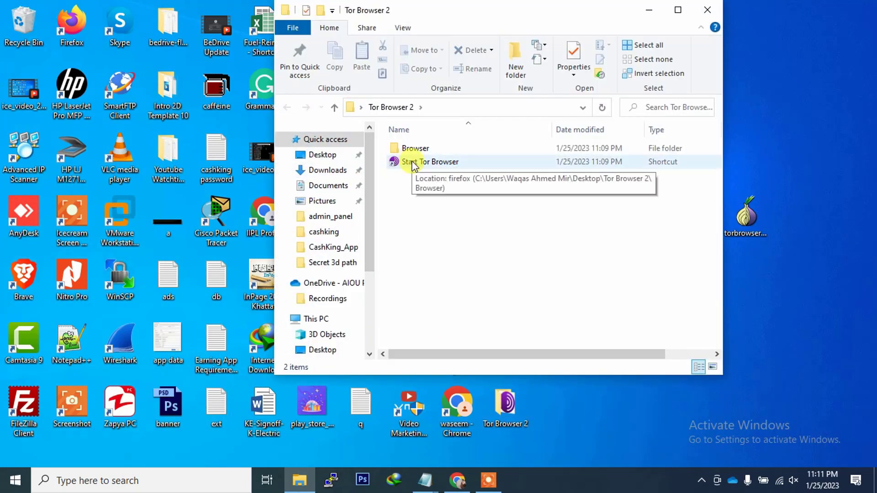
left_click(707, 10)
double_click(517, 343)
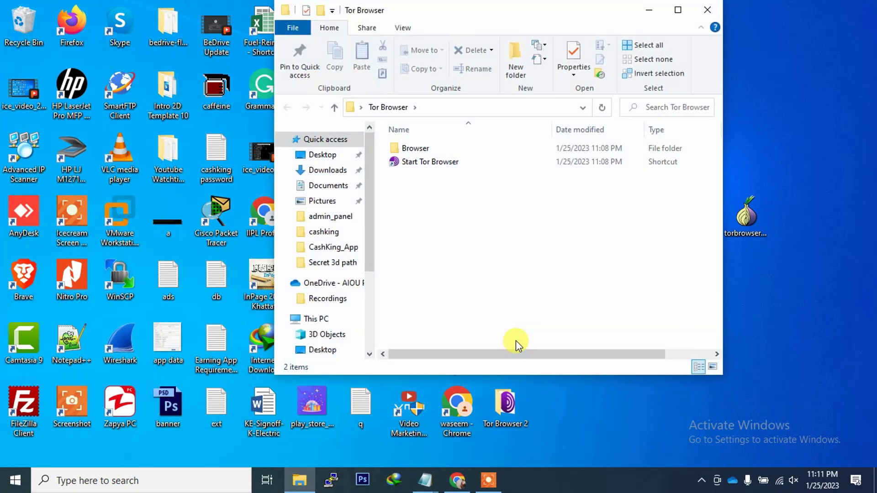
double_click(434, 163)
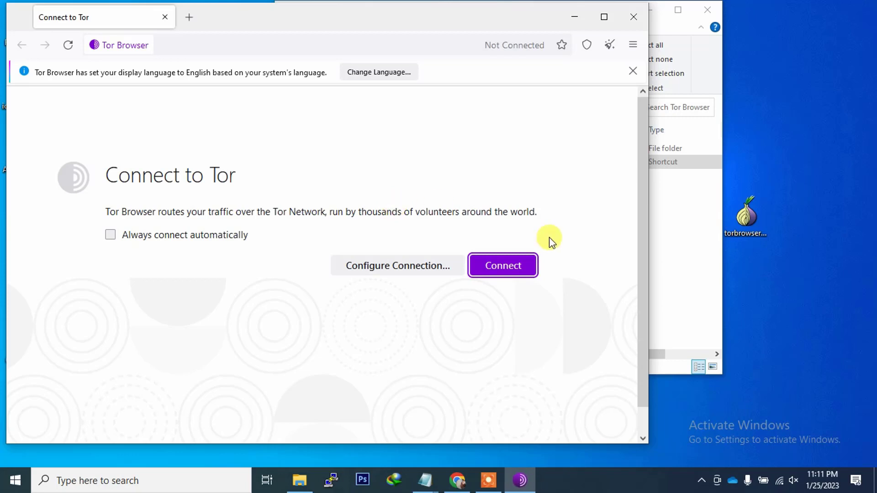
left_click(511, 266)
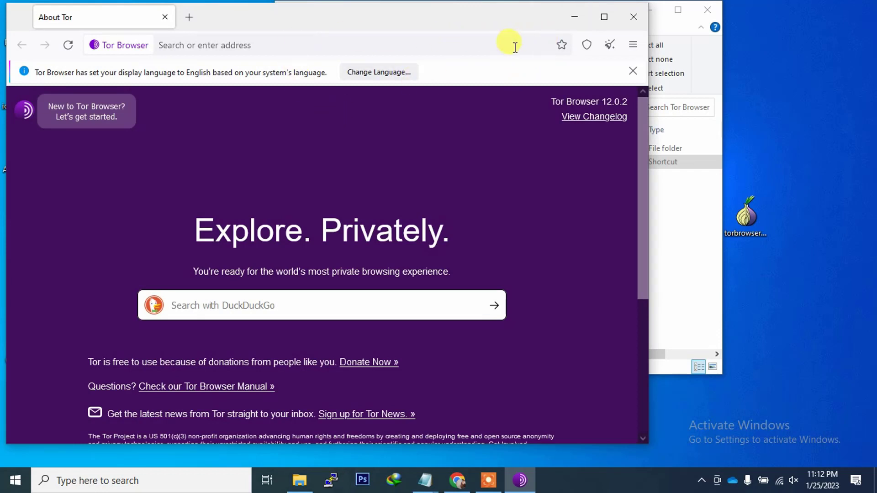
left_click(635, 19)
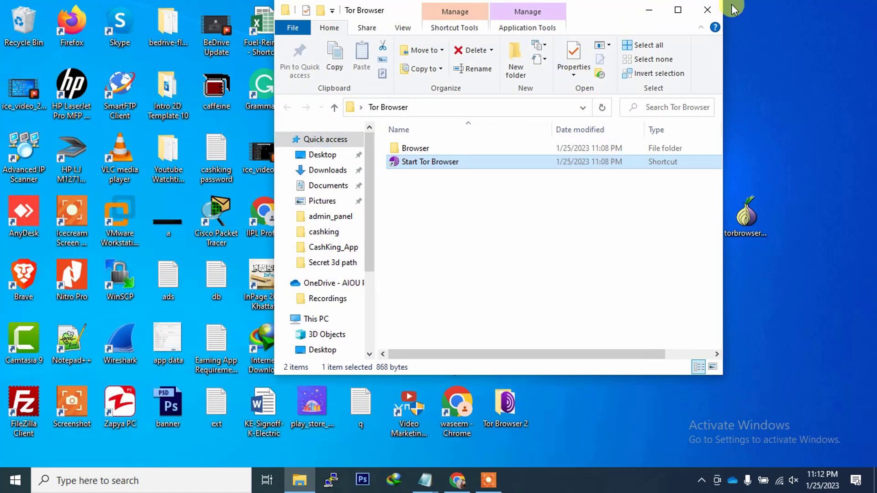
left_click(708, 10)
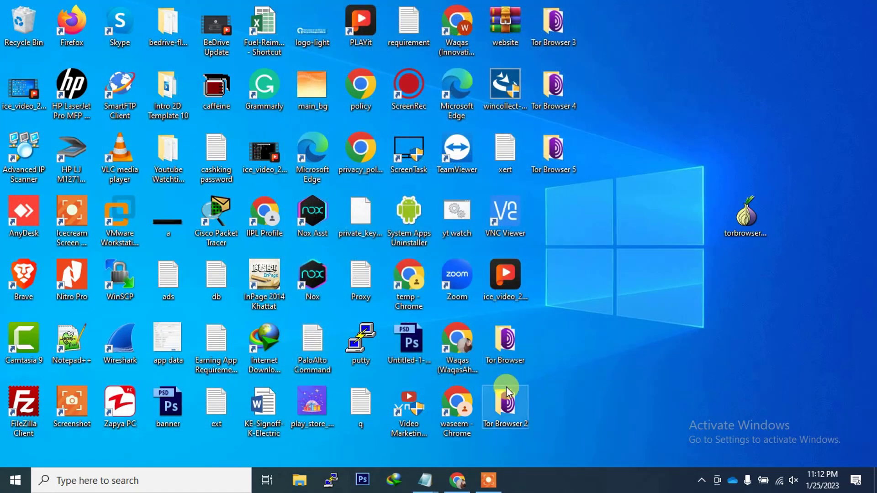
Step: Start the copy in the "Tor Browser 2" folder and connect it to Tor, closing the browser and folder once connected
double_click(505, 404)
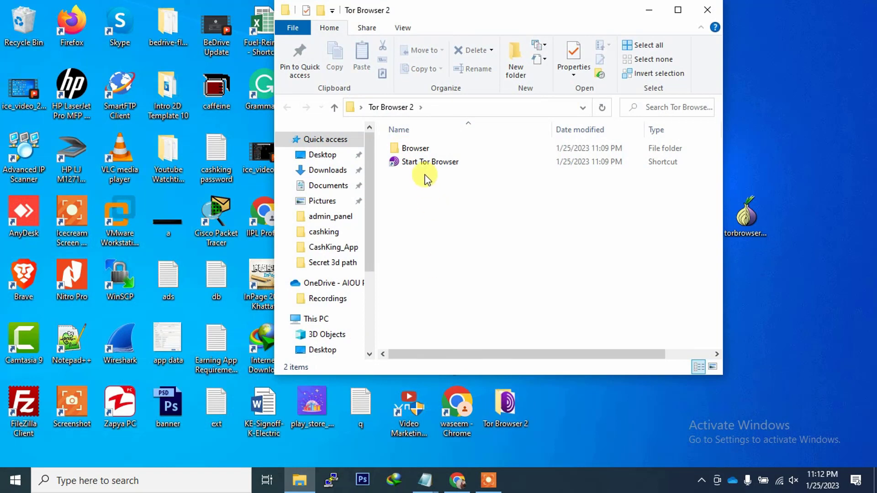
left_click(426, 167)
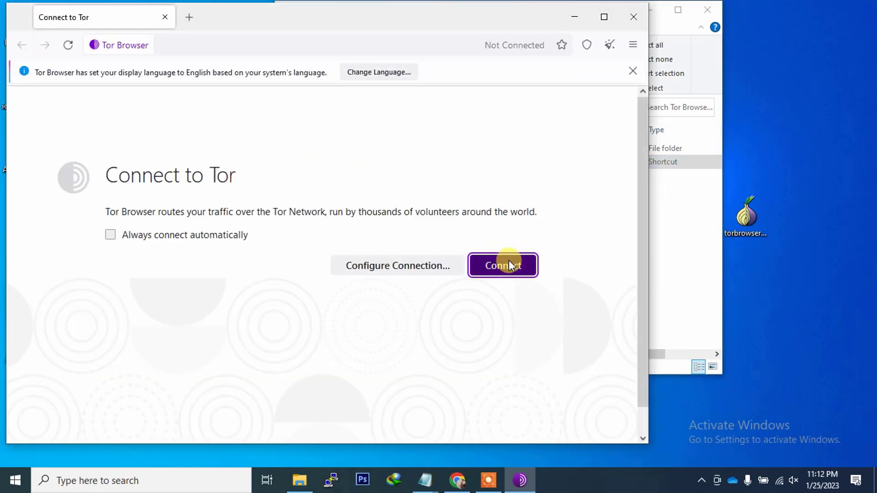
left_click(509, 261)
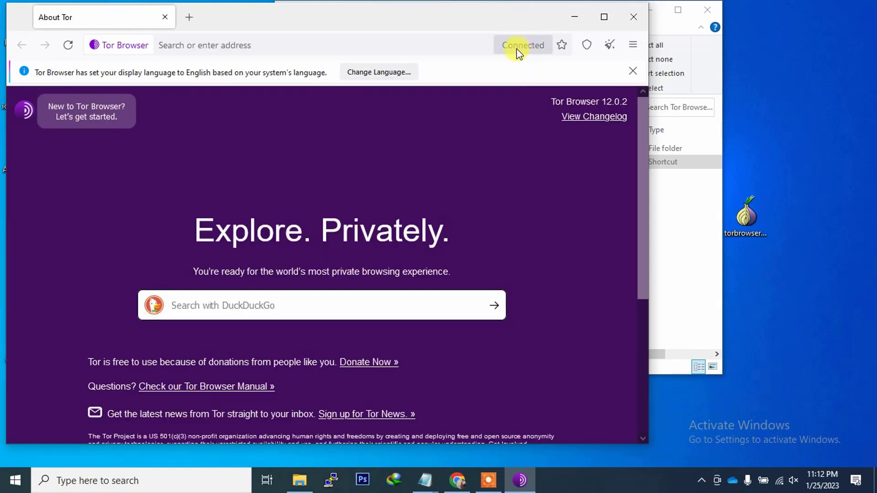
left_click(632, 16)
left_click(706, 10)
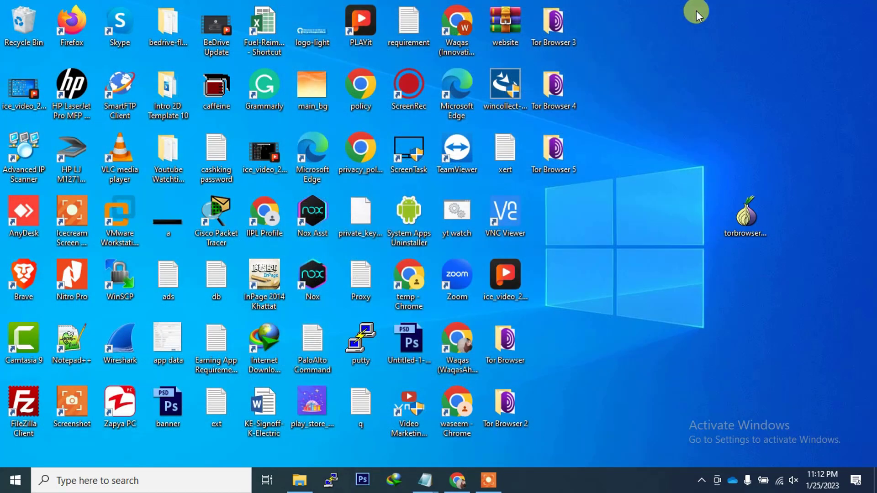
Step: Start the copy in the "Tor Browser 3" folder and connect it to Tor
double_click(550, 41)
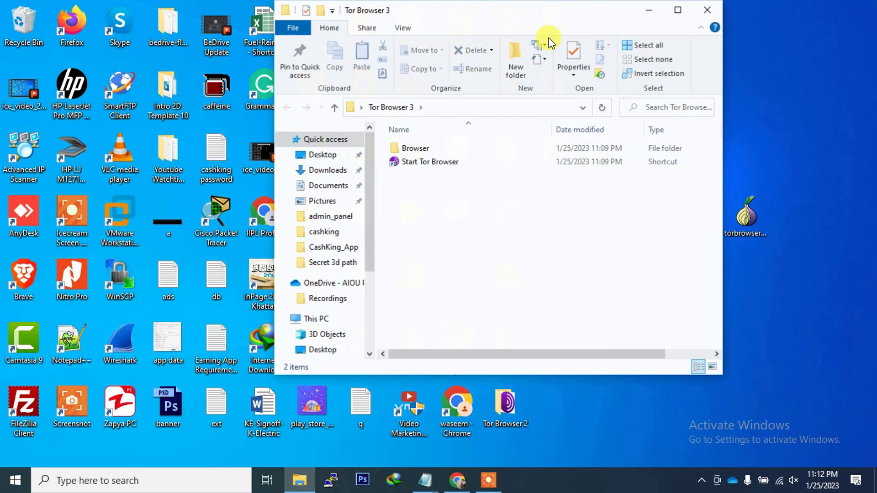
double_click(427, 162)
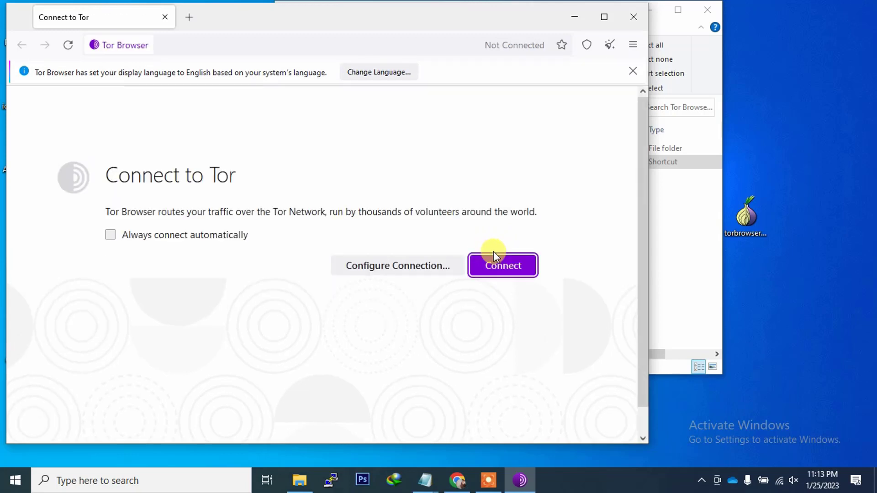
left_click(503, 266)
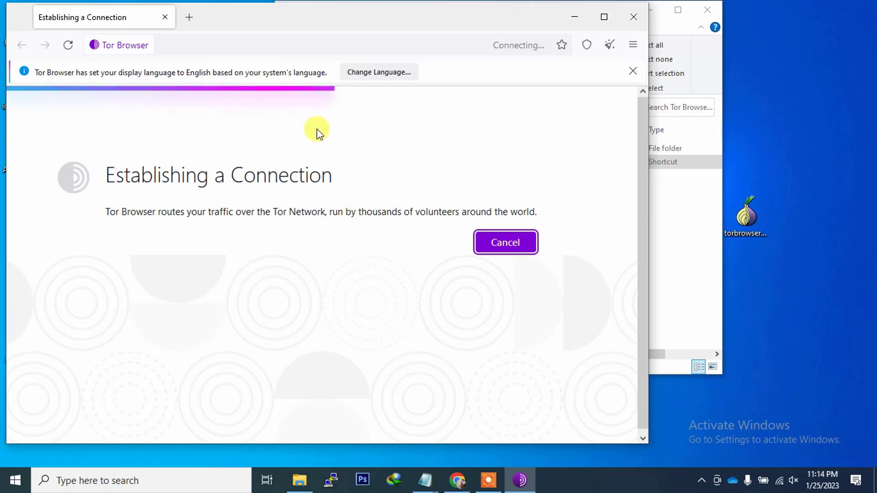
left_click(487, 480)
left_click(468, 461)
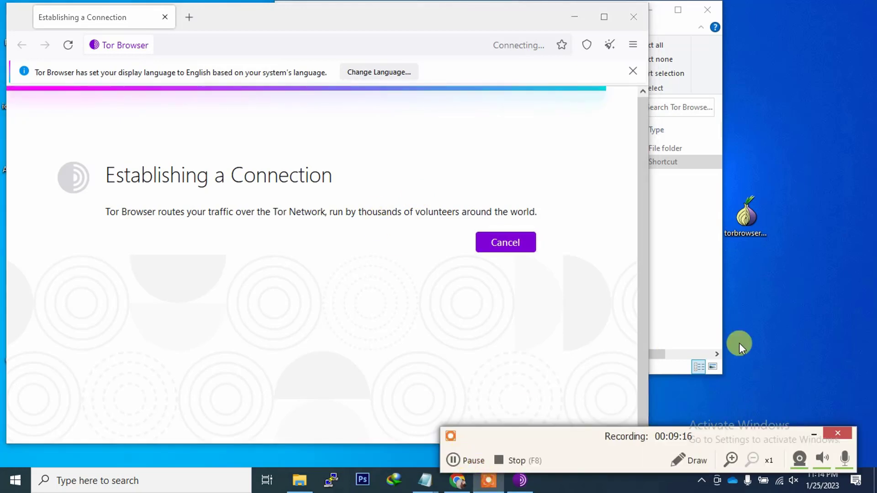
left_click(813, 435)
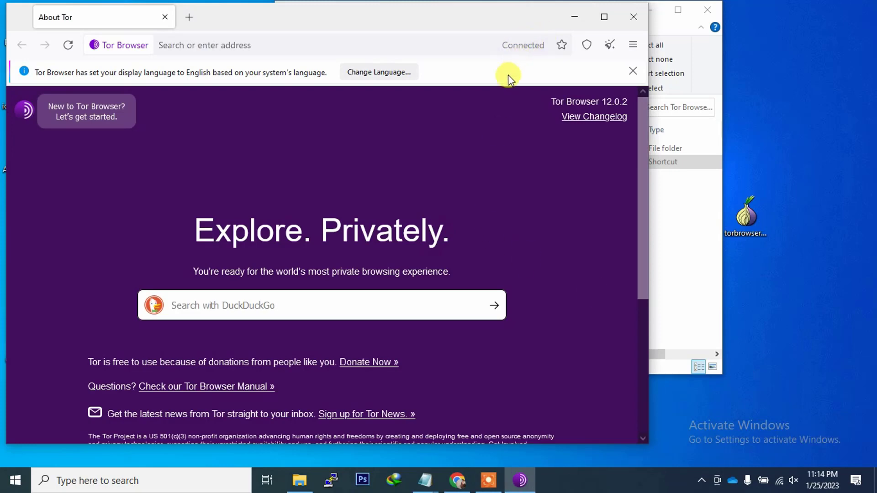
Step: Close the connected Tor Browser window and the "Tor Browser 3" folder window
left_click(631, 14)
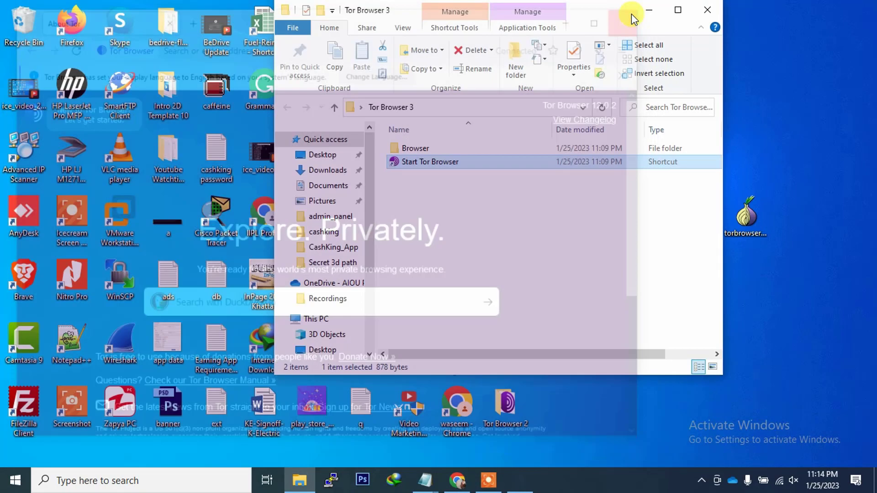
left_click(705, 10)
Step: Start the copy in the "Tor Browser 4" folder and connect it to Tor, cancelling and retrying once, and close both windows
double_click(564, 108)
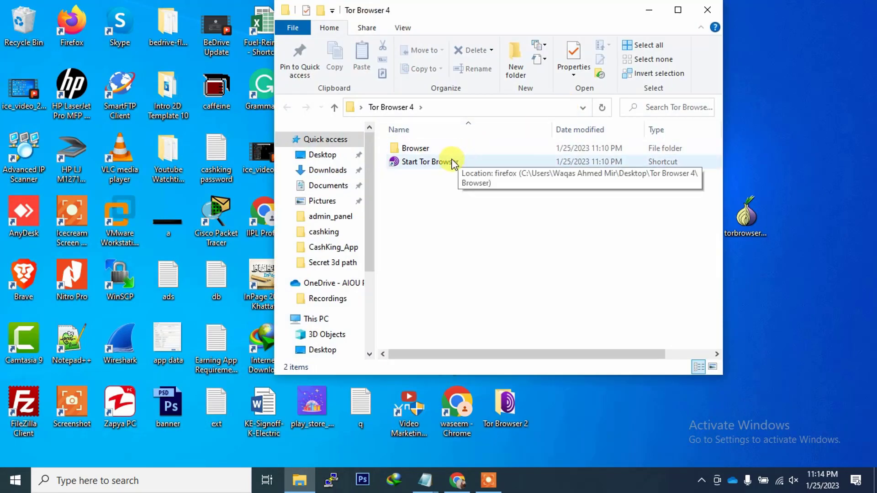
double_click(453, 162)
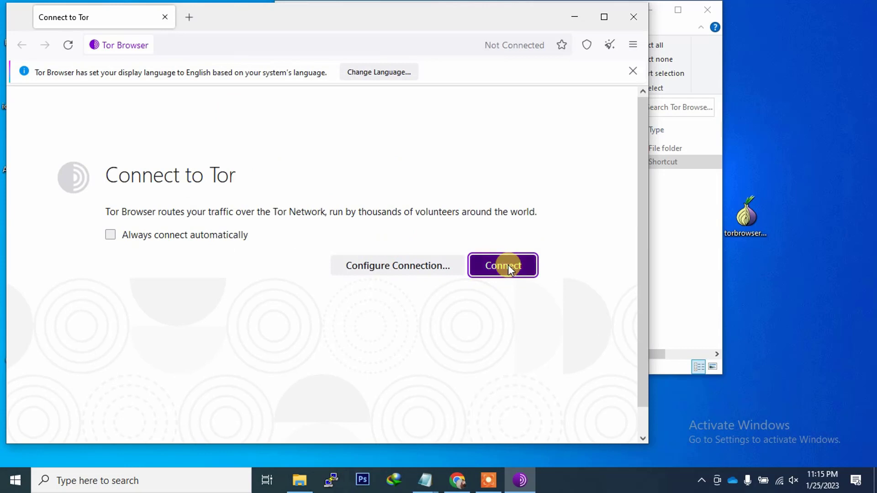
left_click(508, 266)
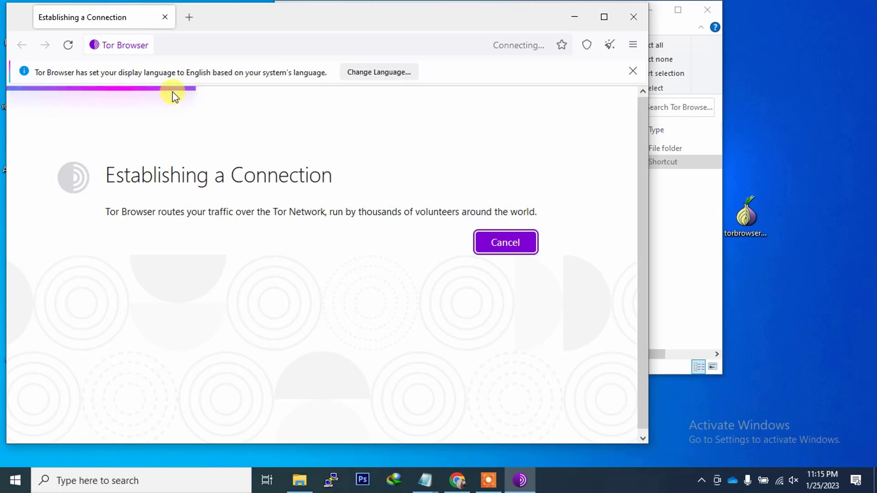
left_click(508, 242)
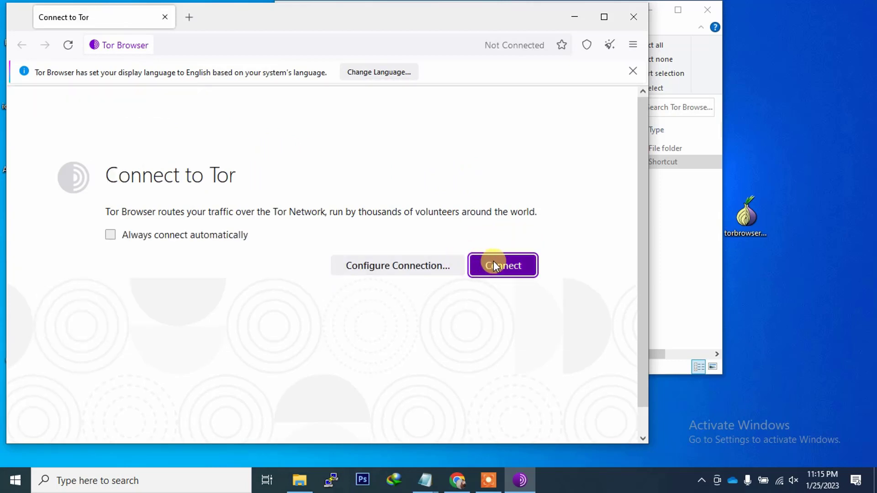
left_click(494, 261)
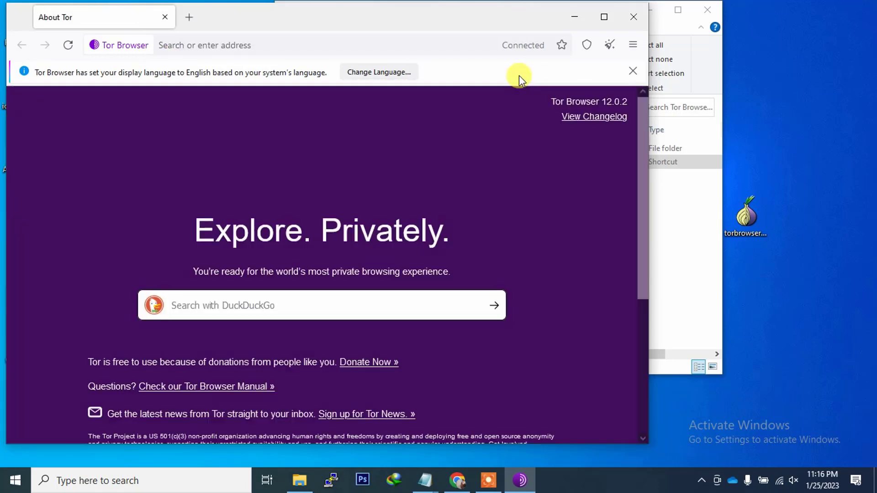
left_click(632, 16)
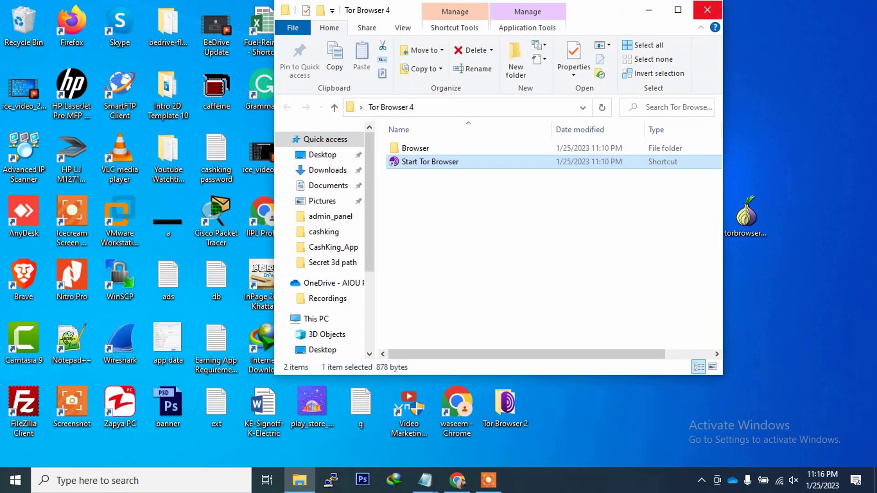
left_click(707, 10)
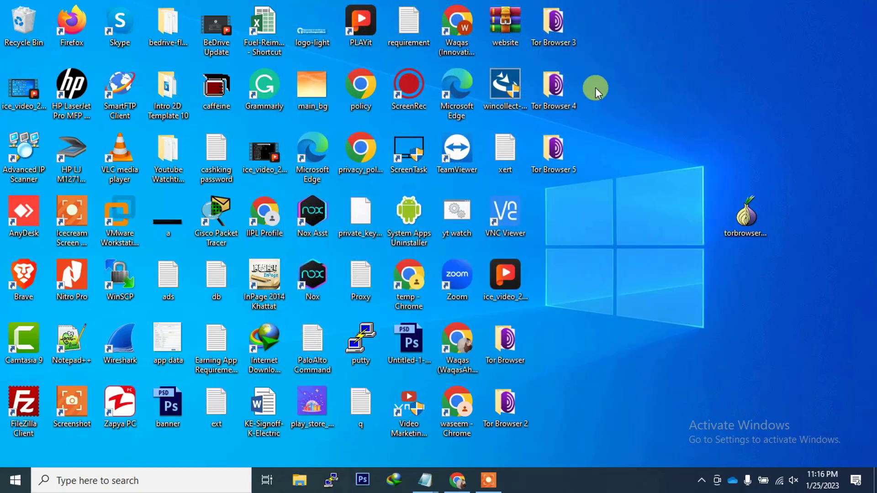
Step: Start the copy in the "Tor Browser 5" folder and connect it to Tor, closing the browser and folder once connected
double_click(556, 154)
left_click(448, 163)
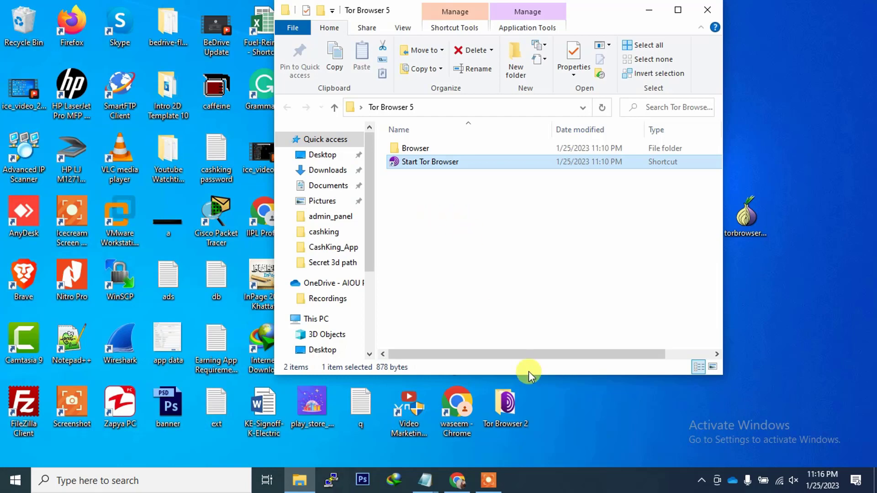
double_click(432, 164)
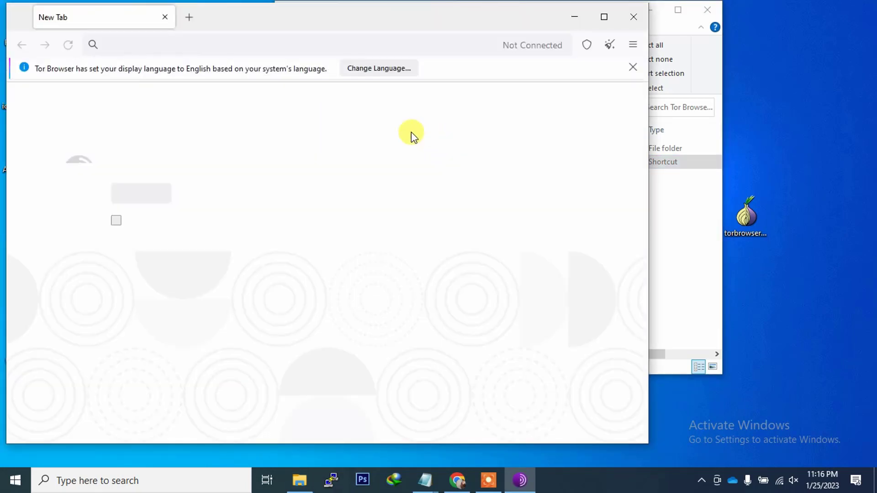
left_click(514, 267)
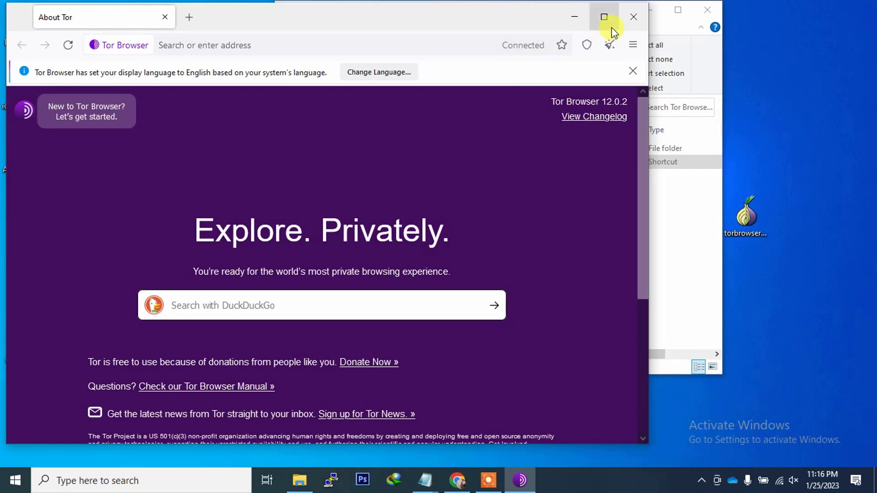
left_click(626, 18)
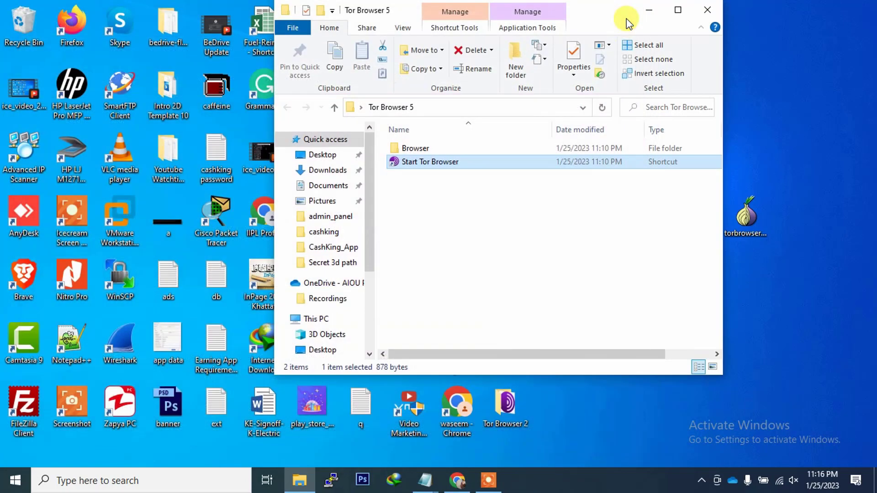
left_click(524, 204)
left_click(708, 11)
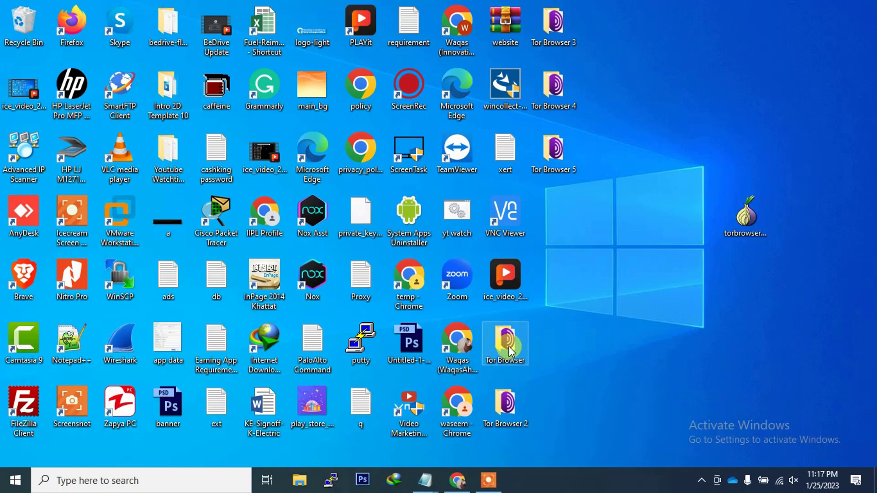
Step: Start the copy in the "Tor Browser 2" desktop folder again
double_click(513, 415)
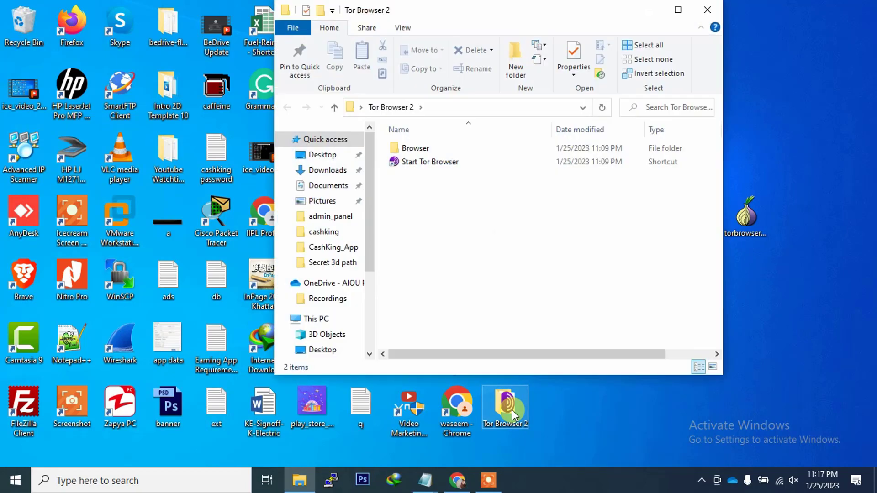
left_click(430, 163)
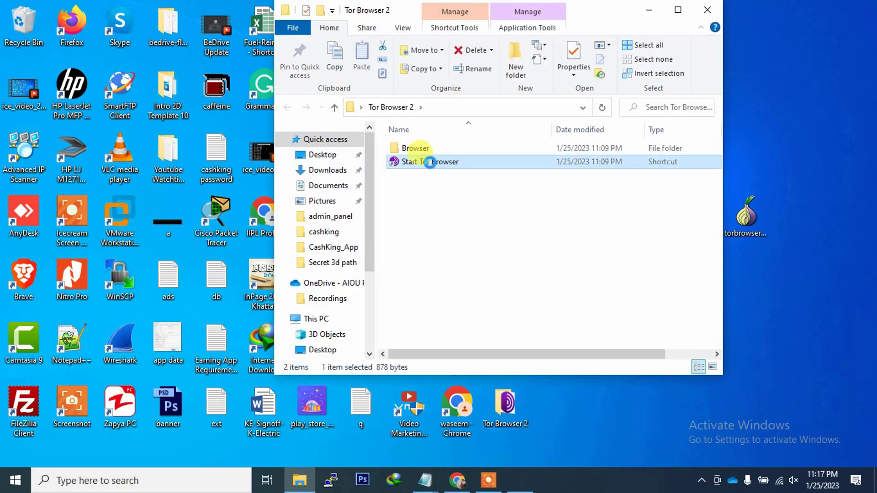
double_click(430, 163)
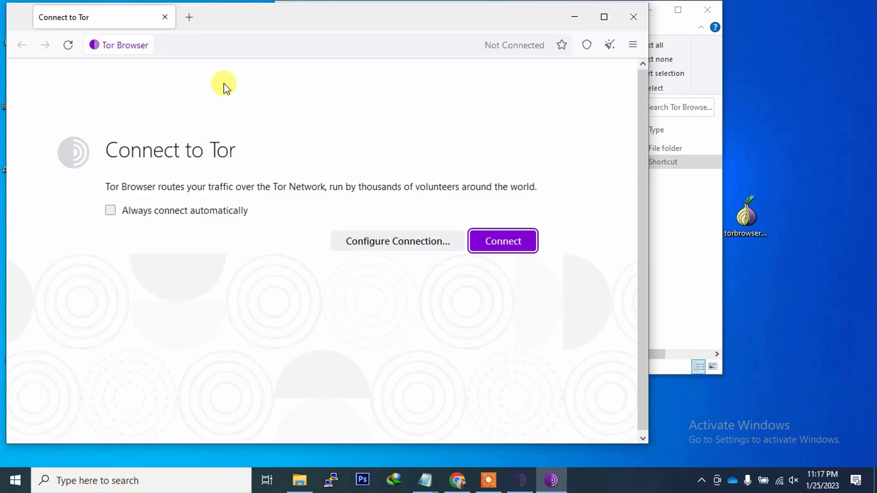
Step: Go to about:config in the second Tor Browser and accept the risk to access the advanced preferences
left_click(233, 49)
type("about")
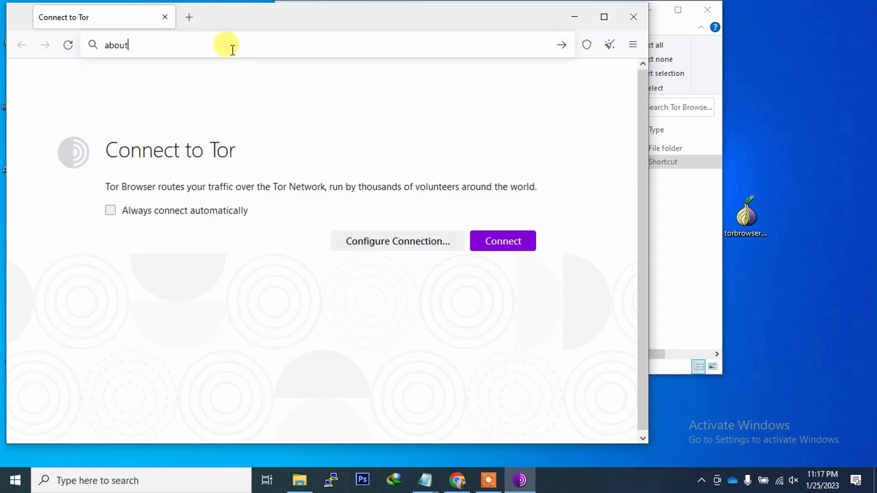
type(":config")
key("Return")
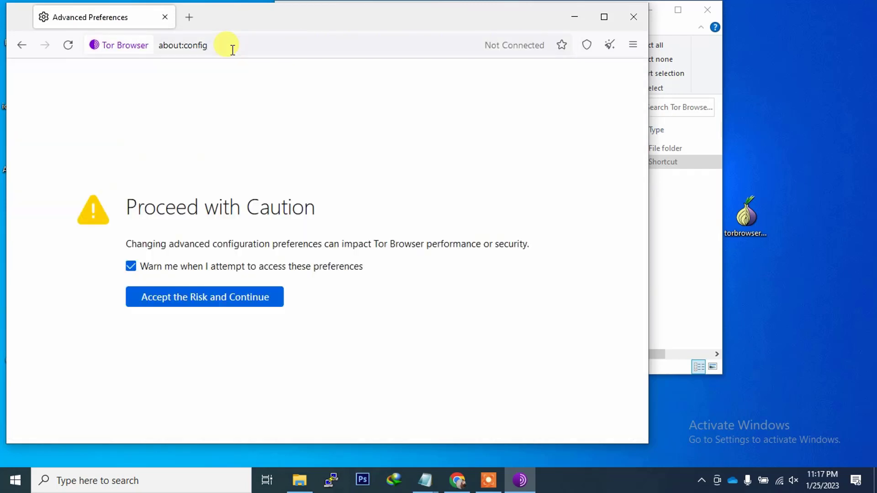
left_click(197, 300)
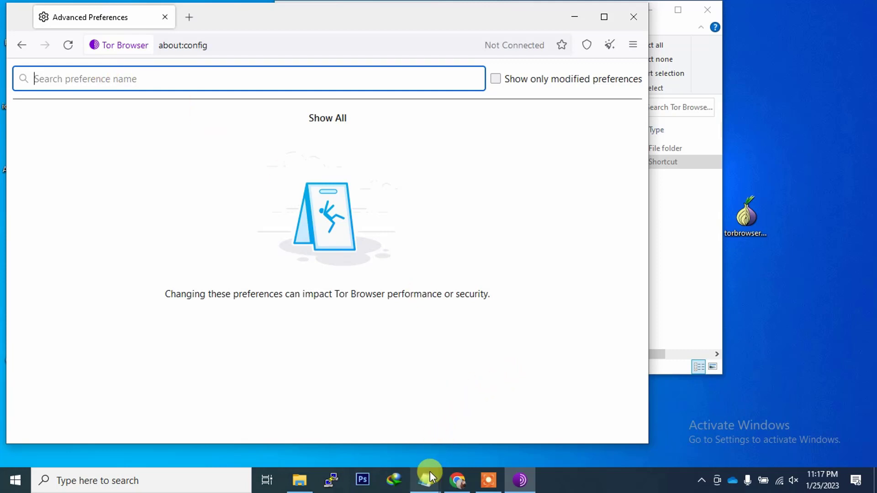
Step: Copy the name media.autoplay.default from the "data" notes, find that preference in about:config and set it to 0
mouse_move(429, 478)
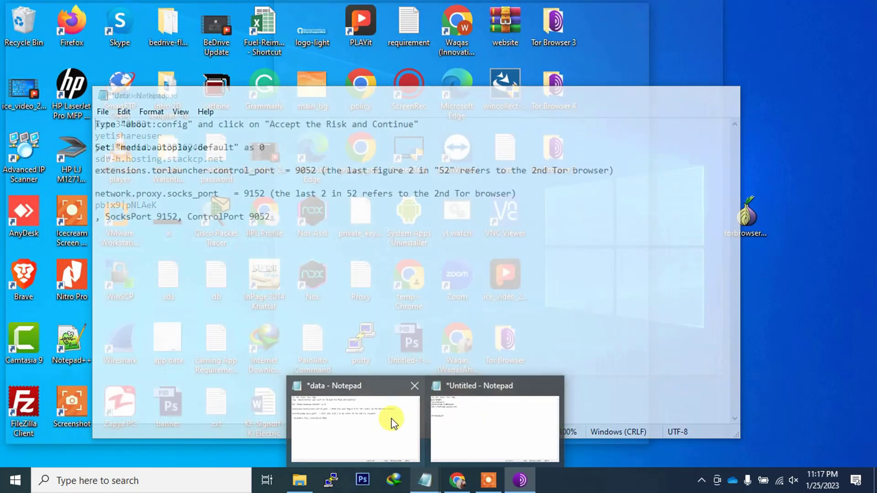
left_click(392, 418)
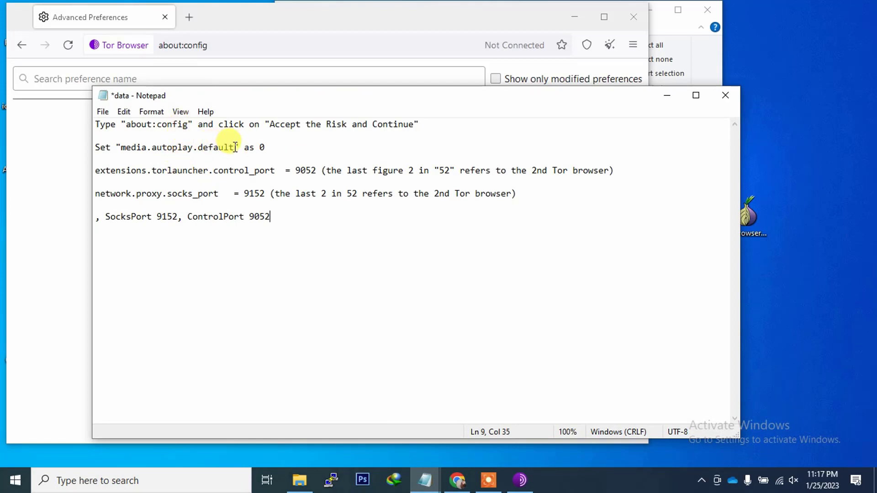
left_click_drag(234, 147, 123, 151)
key("ctrl+c")
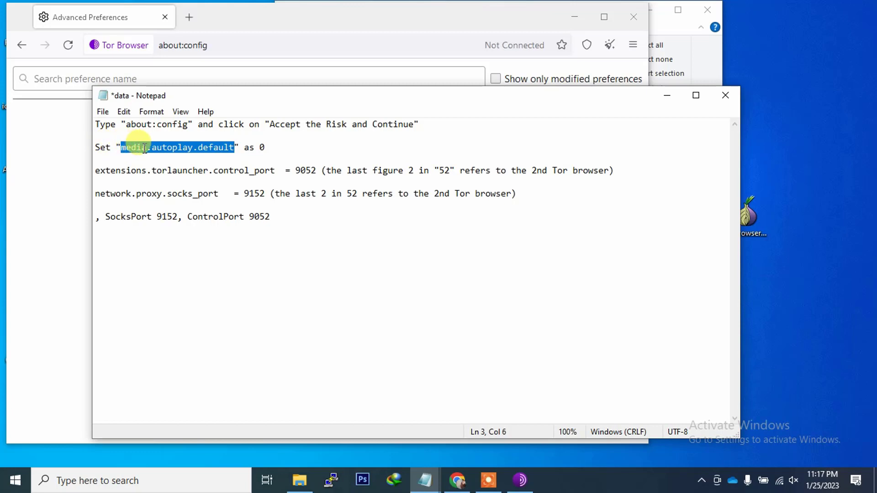
left_click(101, 78)
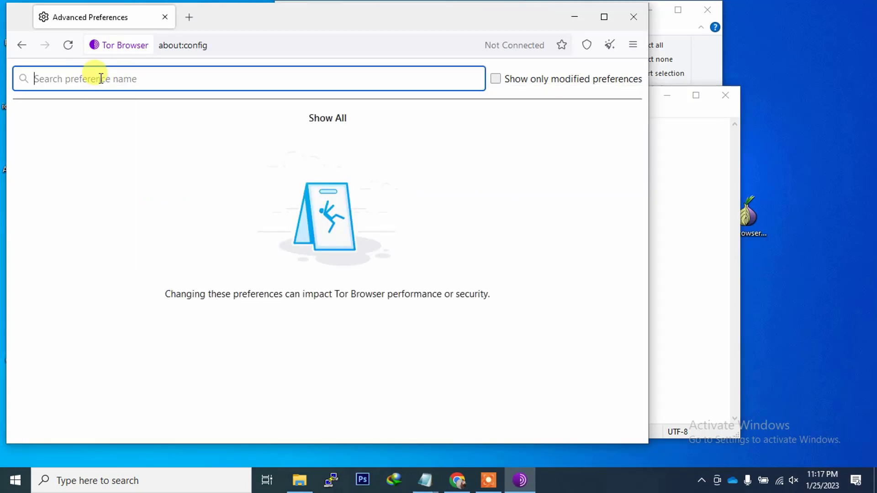
key("ctrl+v")
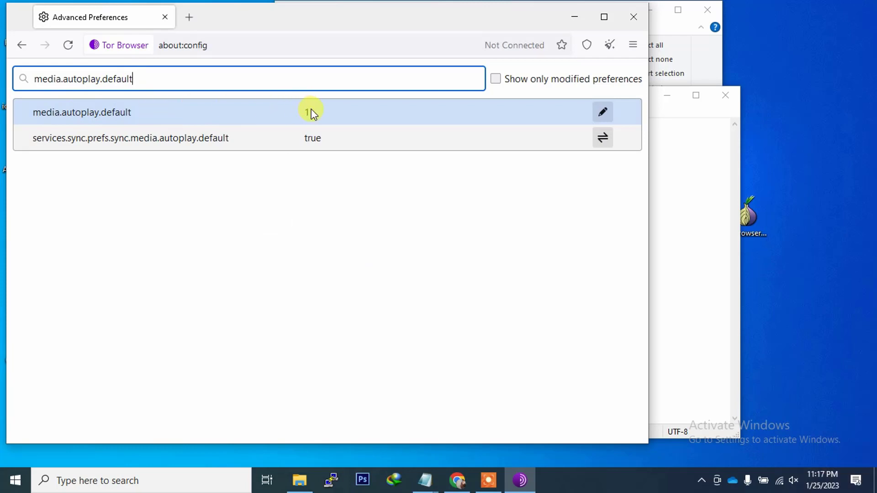
left_click(603, 112)
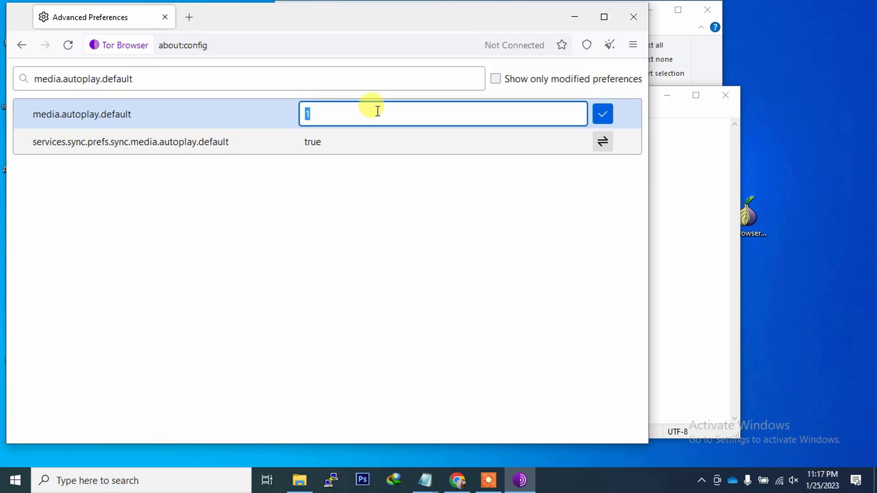
type("0")
left_click(603, 114)
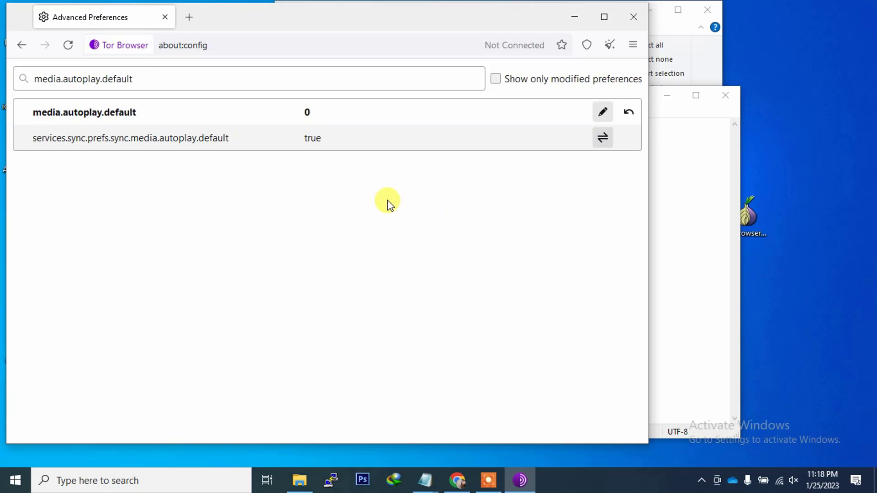
Step: Look up extensions.torlauncher.control_port, copied from the notes, among the advanced preferences and set it to 9052
left_click(685, 253)
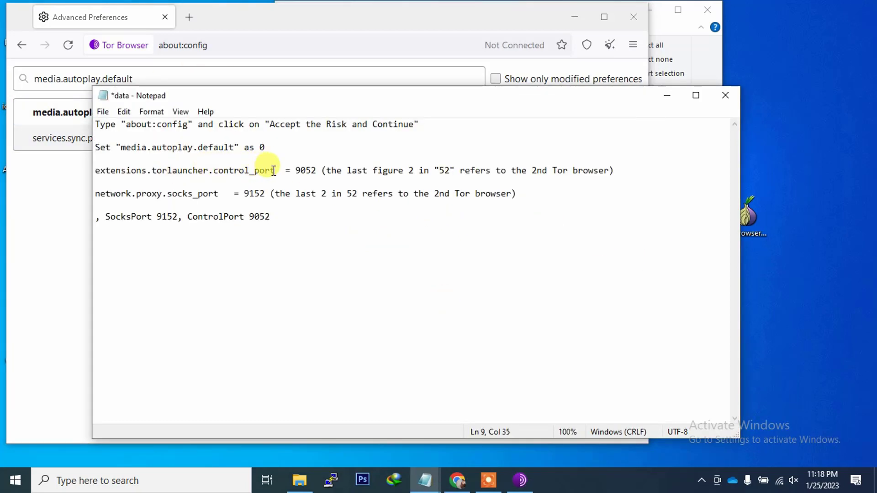
left_click_drag(274, 171, 97, 173)
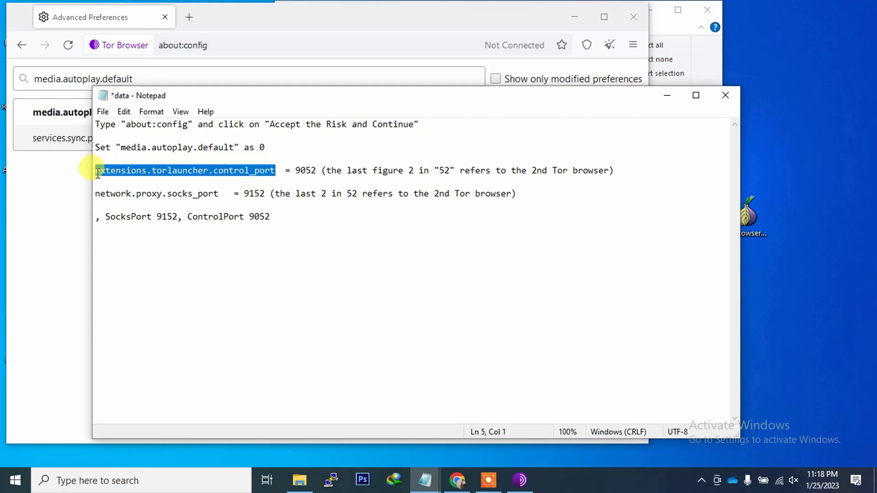
left_click(139, 79)
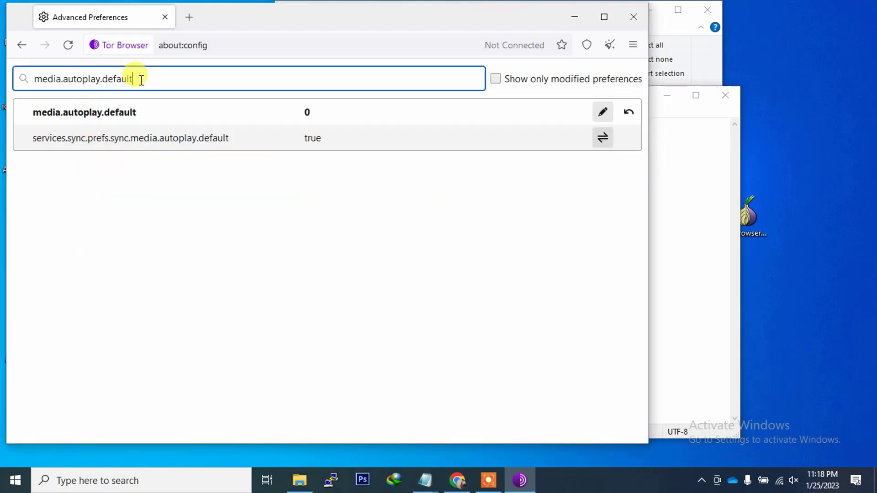
triple_click(142, 80)
type("extensions.torlauncher.control_port")
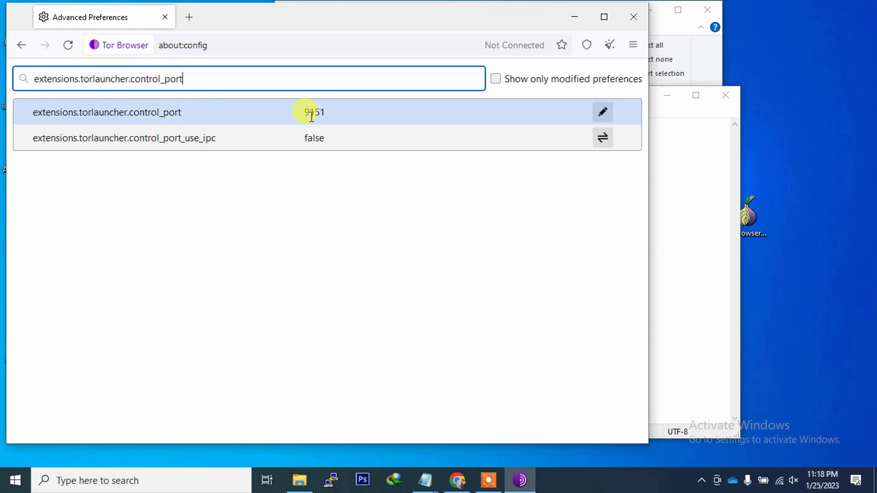
left_click(602, 112)
type("9052")
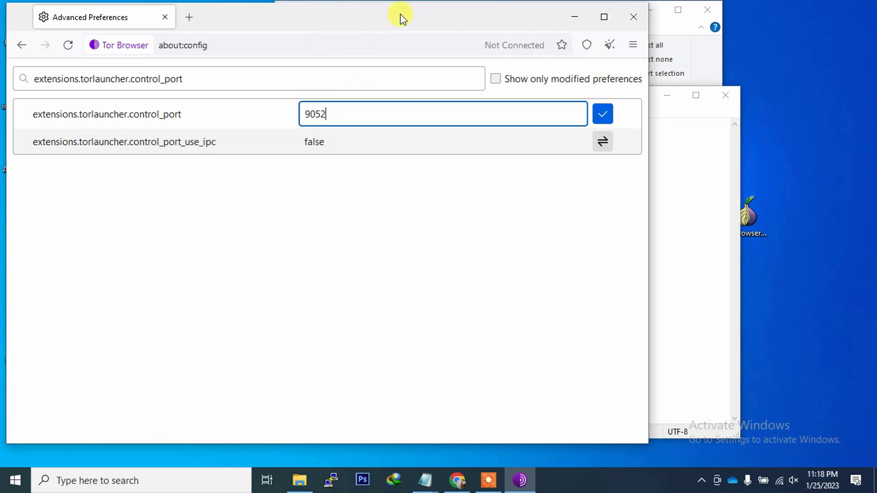
left_click_drag(399, 14, 419, 24)
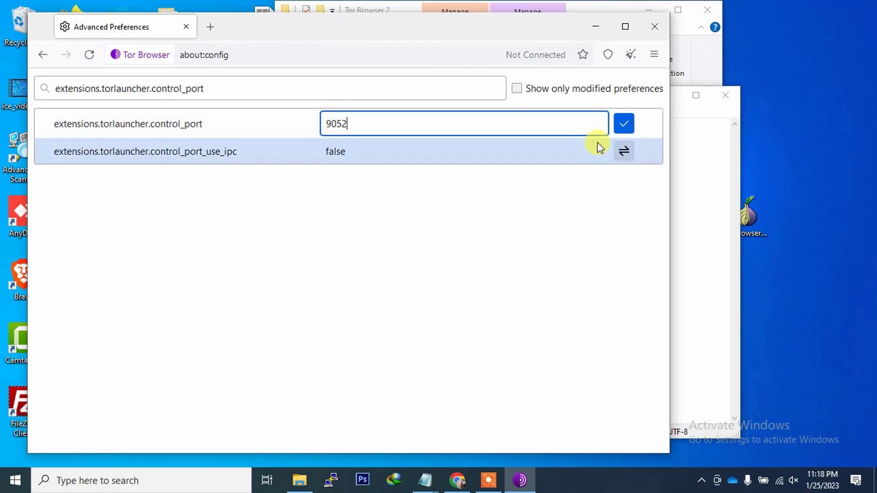
left_click(624, 123)
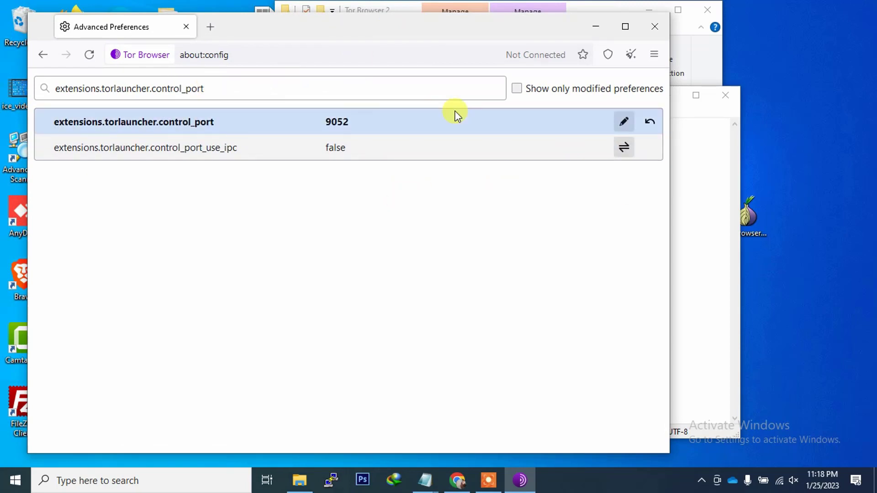
Step: Look up network.proxy.socks_port, copied from the notes, set it to 9152, and close the second Tor Browser
left_click(705, 319)
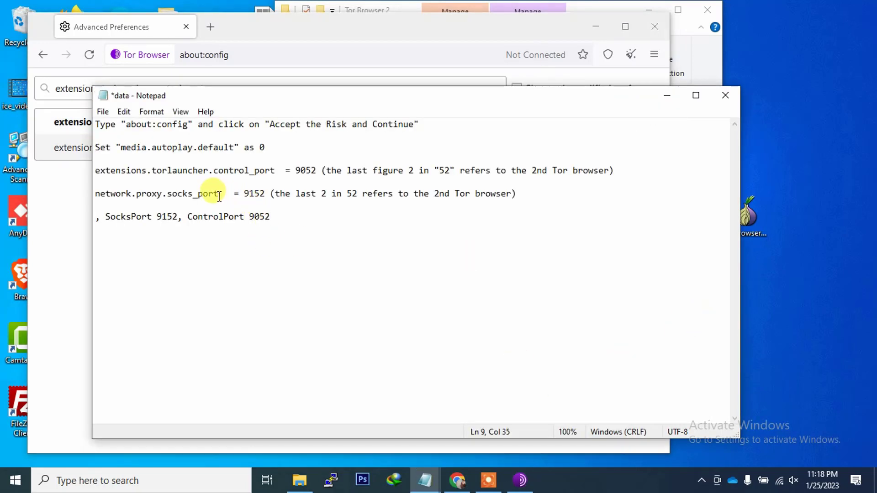
left_click_drag(220, 197, 96, 196)
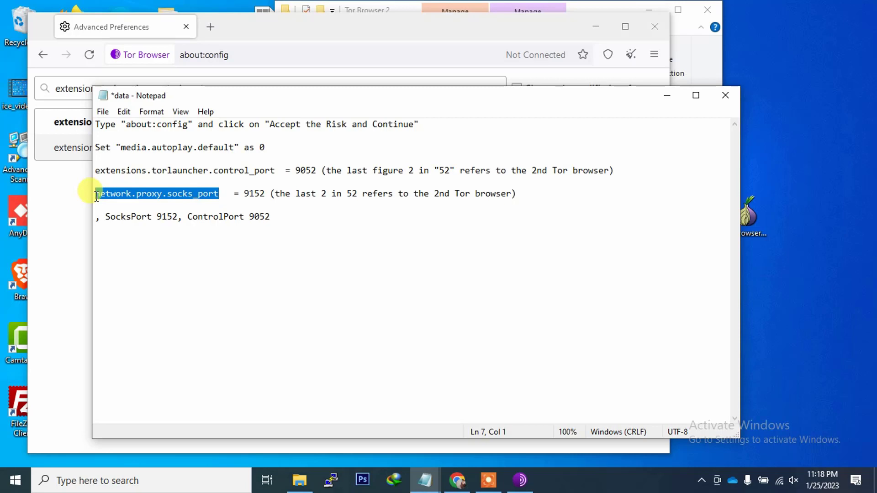
left_click(80, 78)
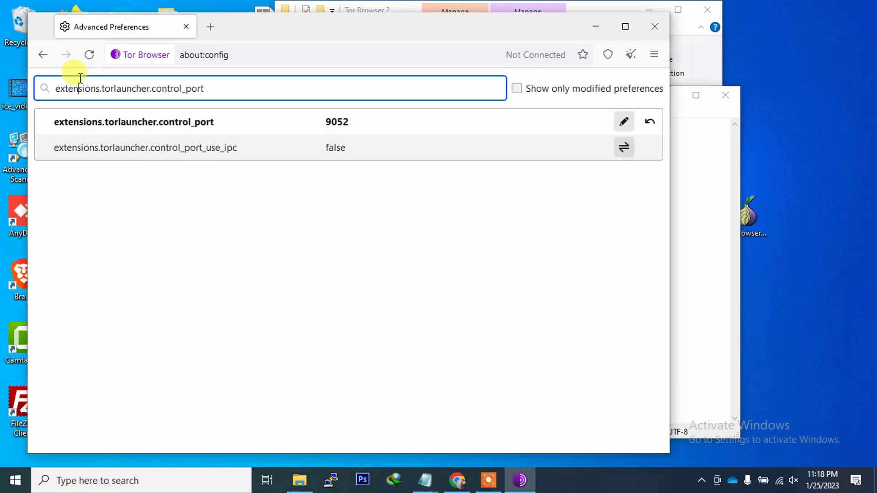
key("ctrl+a")
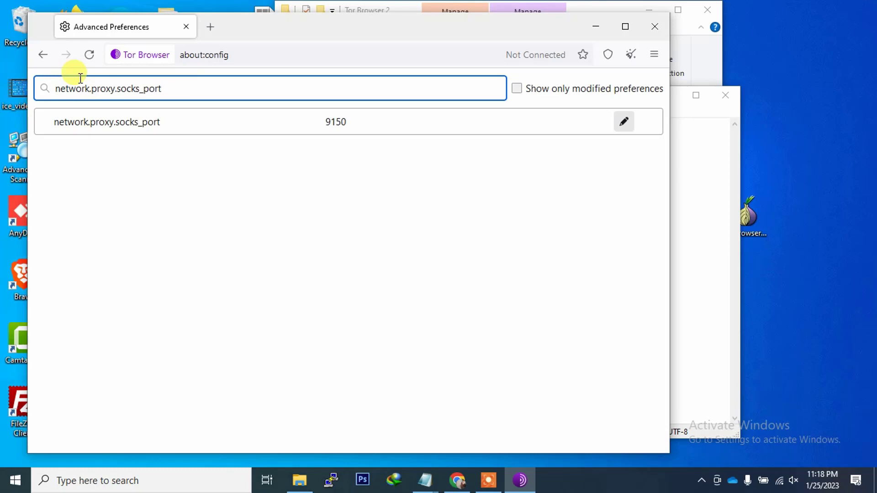
left_click(624, 121)
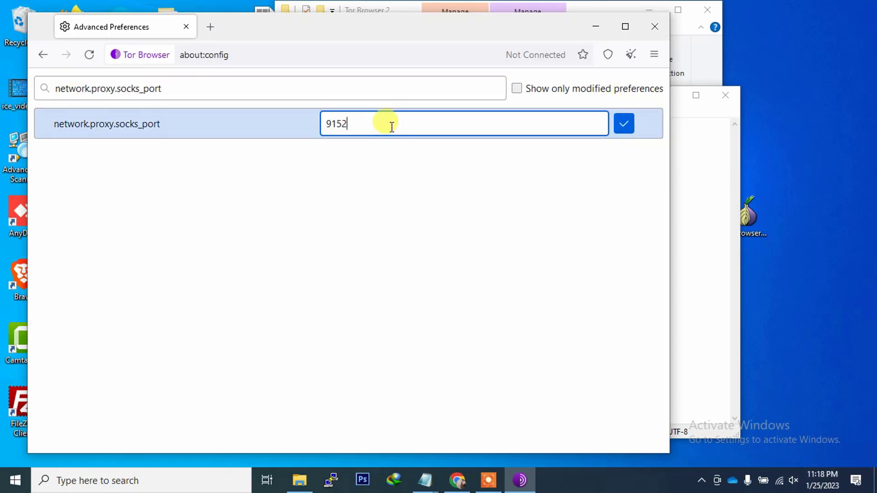
type("9152")
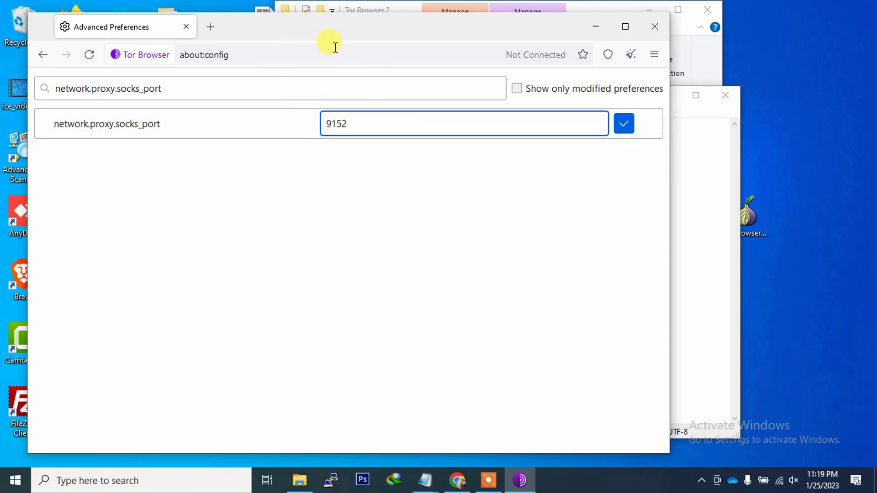
left_click(623, 124)
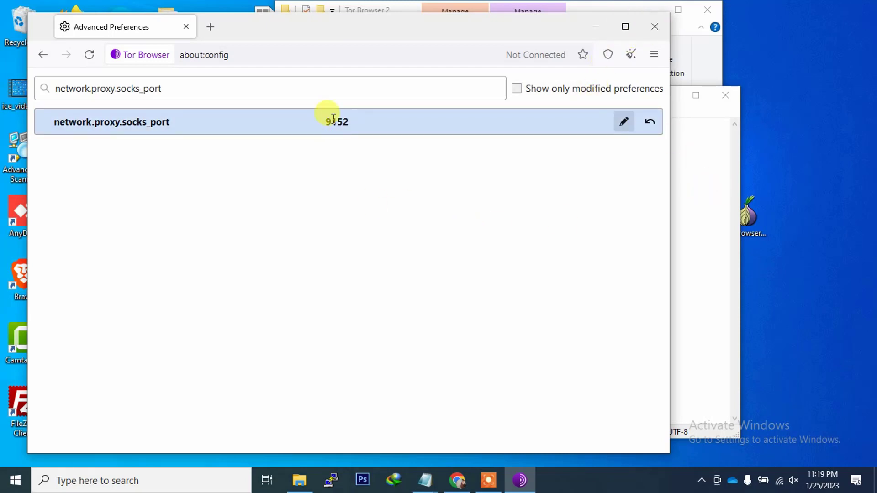
left_click(658, 25)
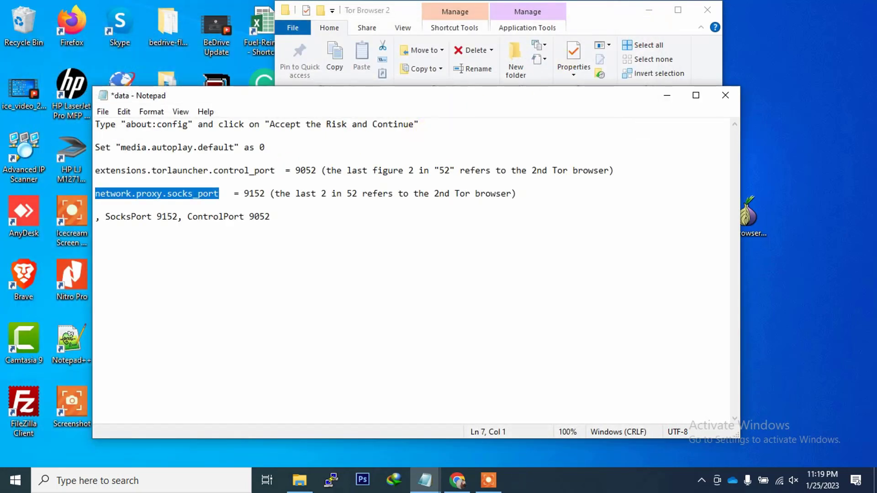
Step: Browse from the Tor Browser 2 folder to its Browser\TorBrowser\Data\Tor subfolder
left_click(607, 10)
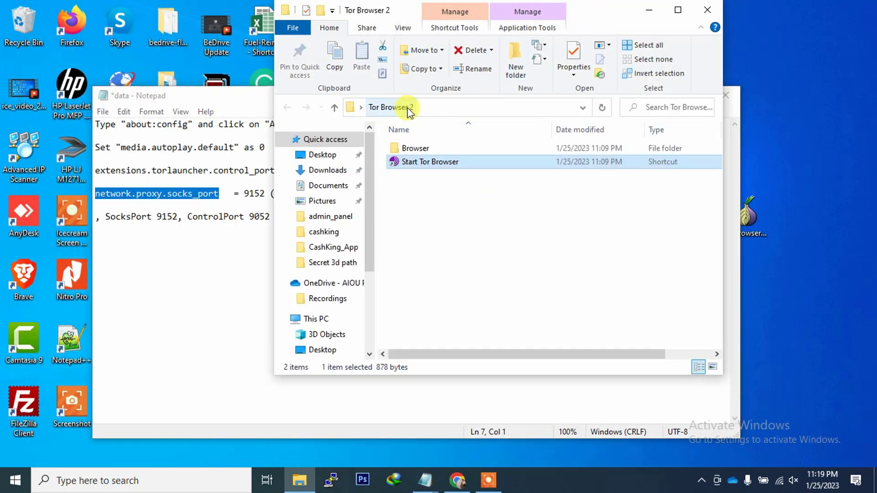
left_click(416, 151)
double_click(416, 151)
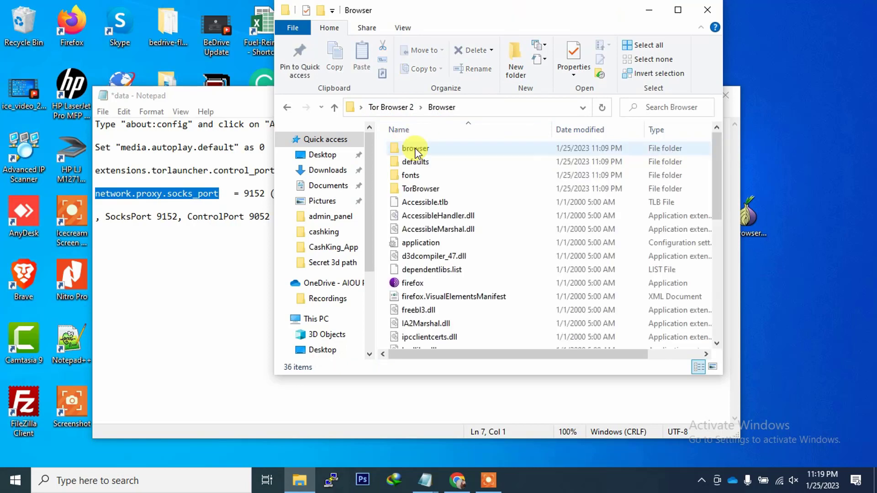
double_click(412, 191)
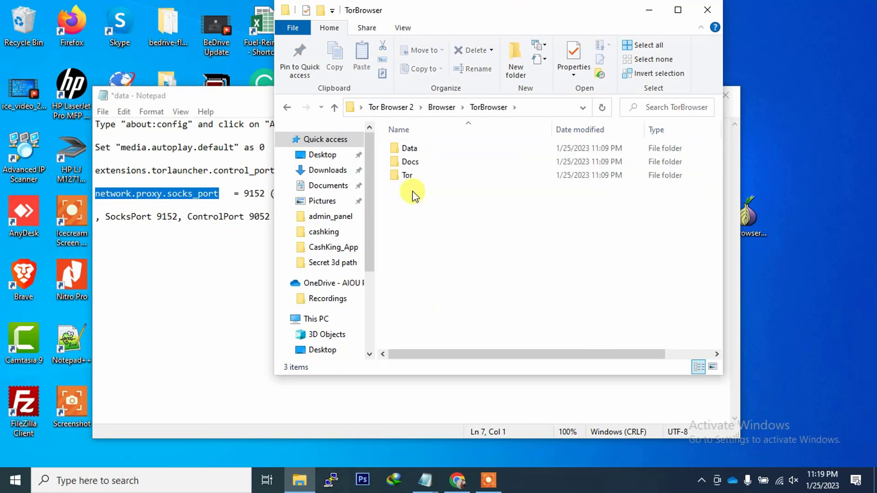
left_click(410, 152)
double_click(409, 152)
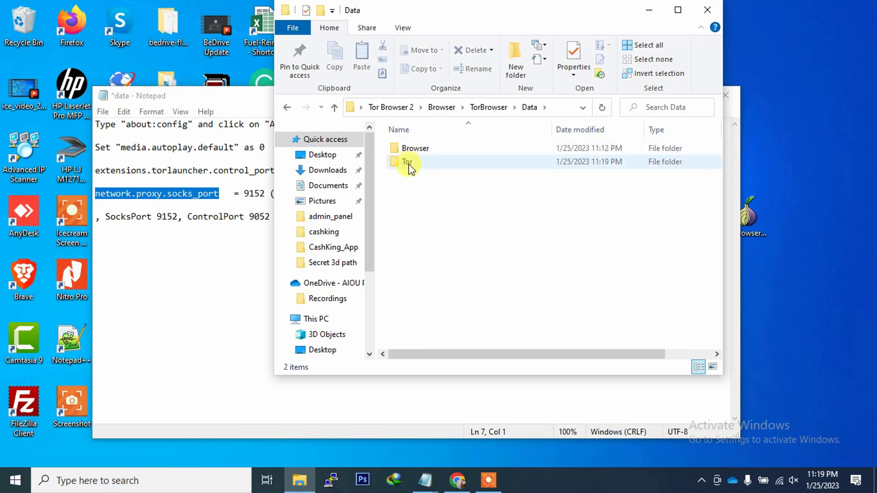
double_click(409, 163)
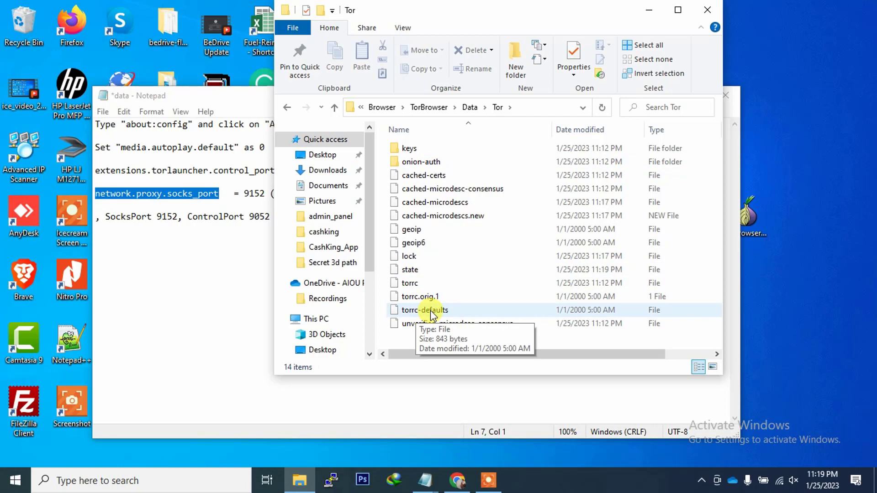
Step: Open the torrc-defaults file of the second Tor Browser in Notepad
left_click(430, 311)
right_click(430, 311)
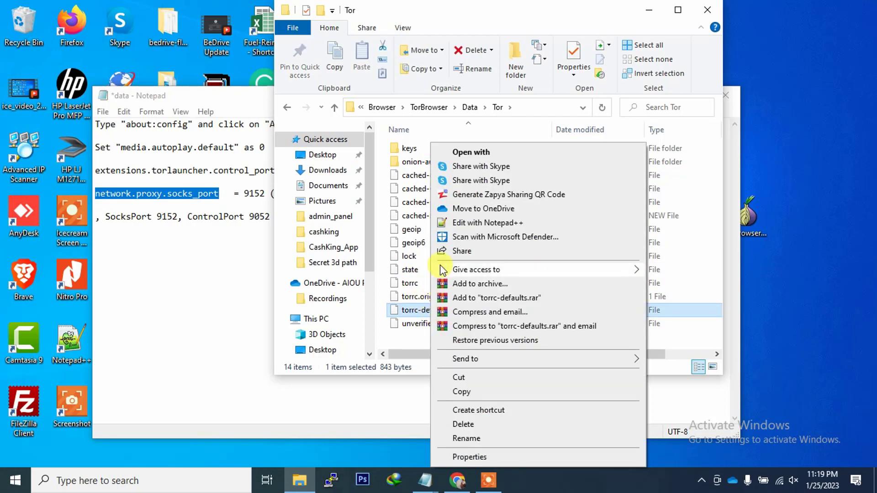
left_click(459, 154)
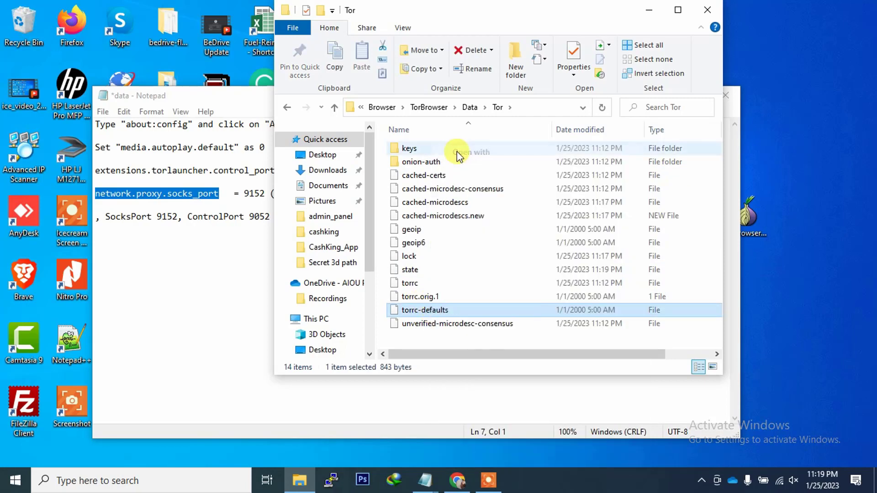
double_click(380, 301)
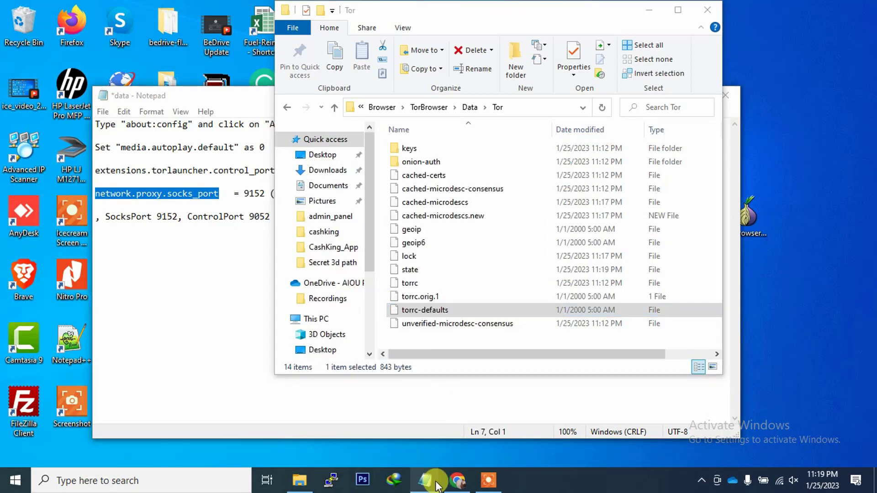
mouse_move(425, 479)
left_click(554, 424)
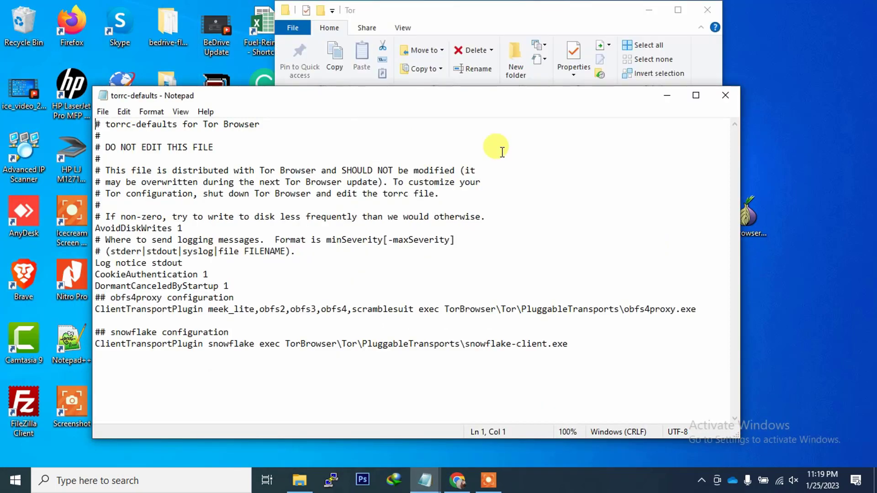
Step: Copy ", SocksPort 9152, ControlPort 9052" from the "data" notes and append it to the snowflake ClientTransportPlugin line in torrc-defaults
left_click_drag(490, 101, 661, 82)
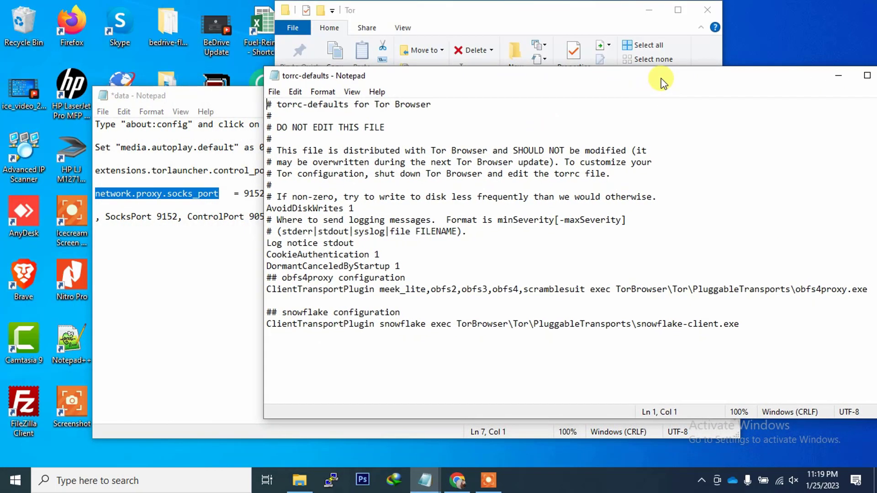
left_click(169, 240)
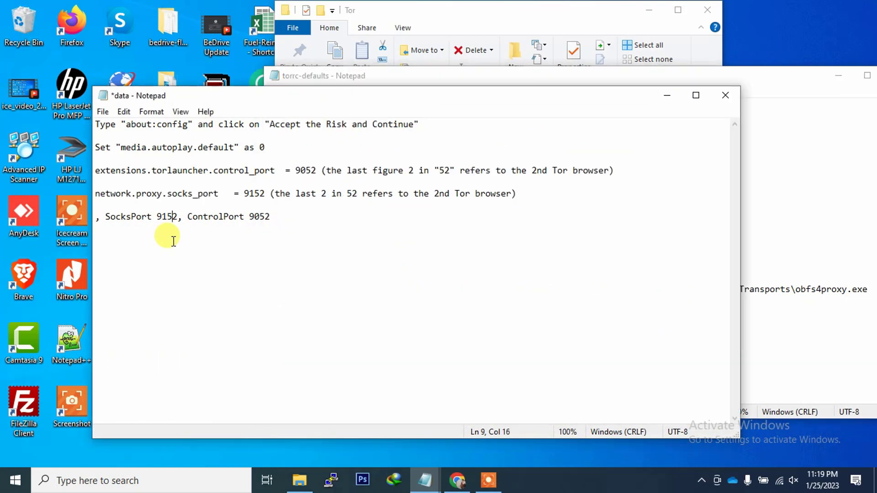
left_click_drag(271, 218, 97, 218)
key("ctrl+c")
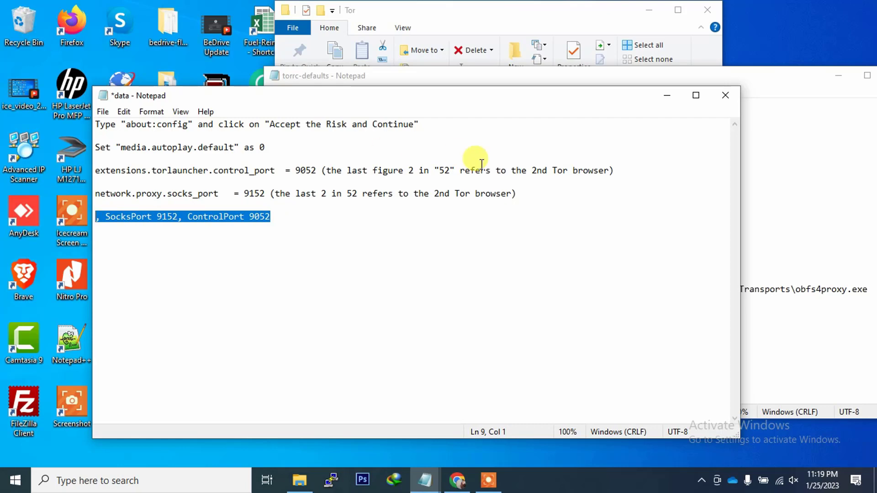
left_click(781, 171)
left_click_drag(708, 75, 516, 70)
left_click(581, 318)
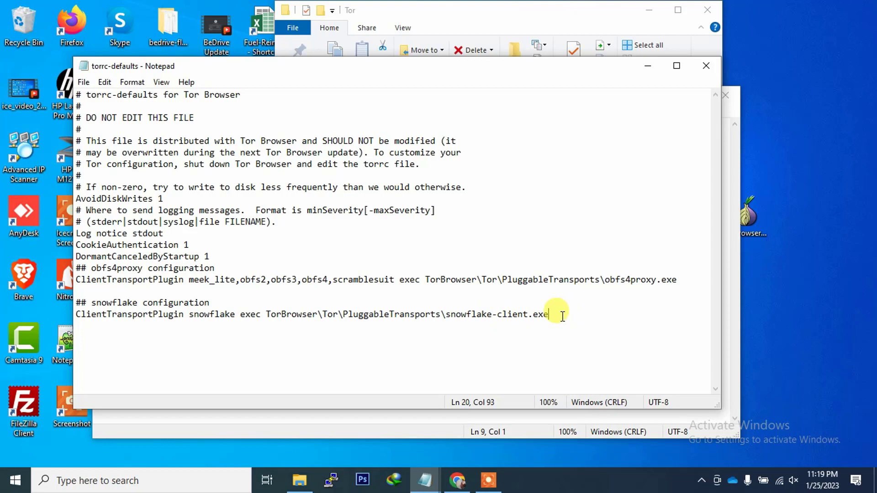
key("ctrl+v")
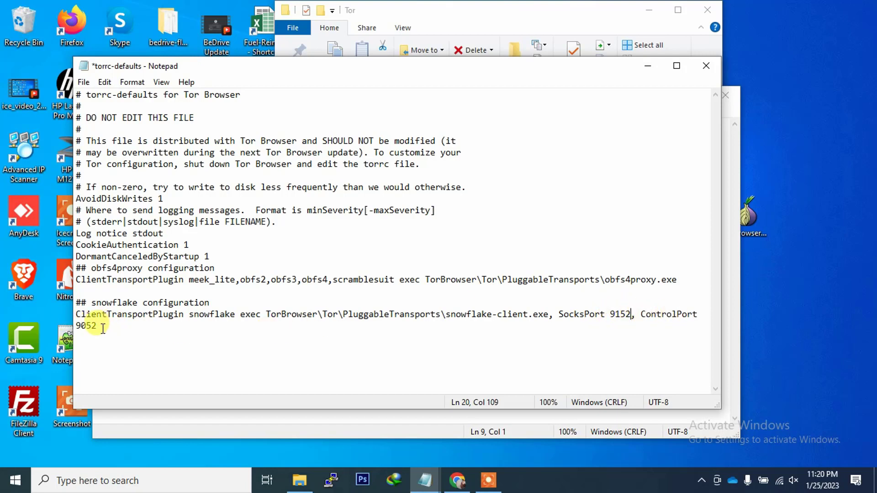
Step: Check the appended ports against the "data" notes, save torrc-defaults and close the file
left_click(219, 414)
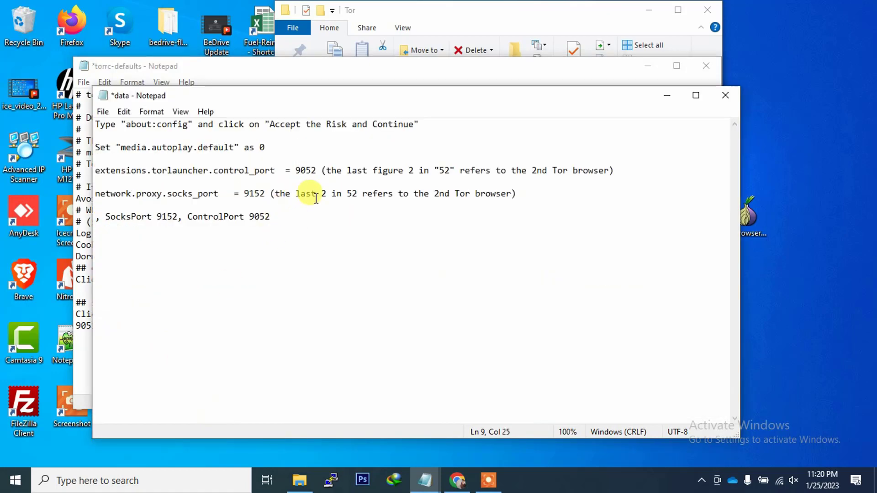
left_click(79, 351)
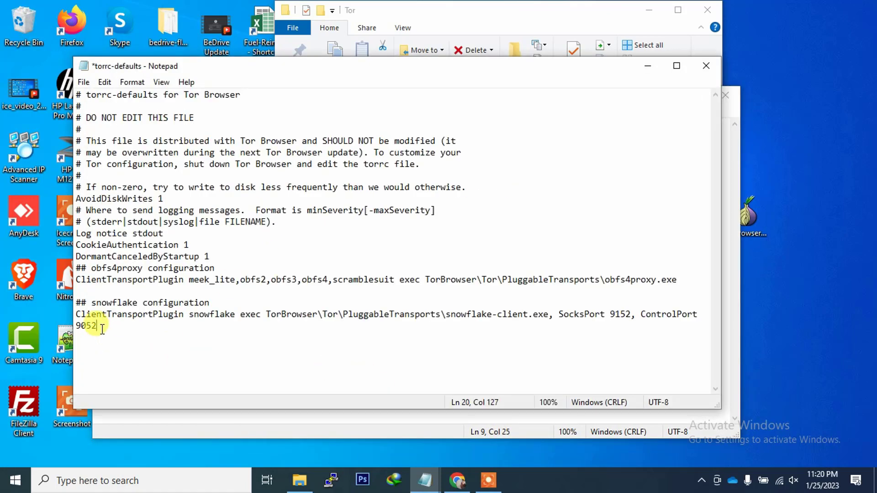
key("ctrl+s")
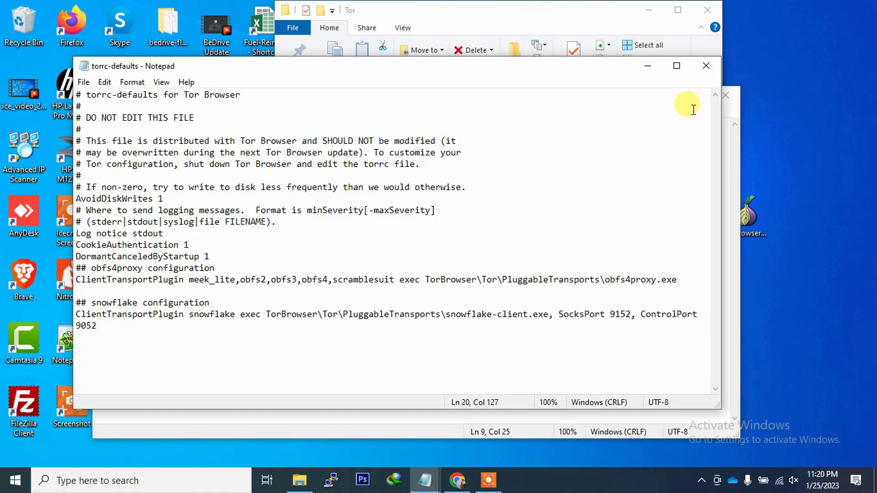
left_click(706, 68)
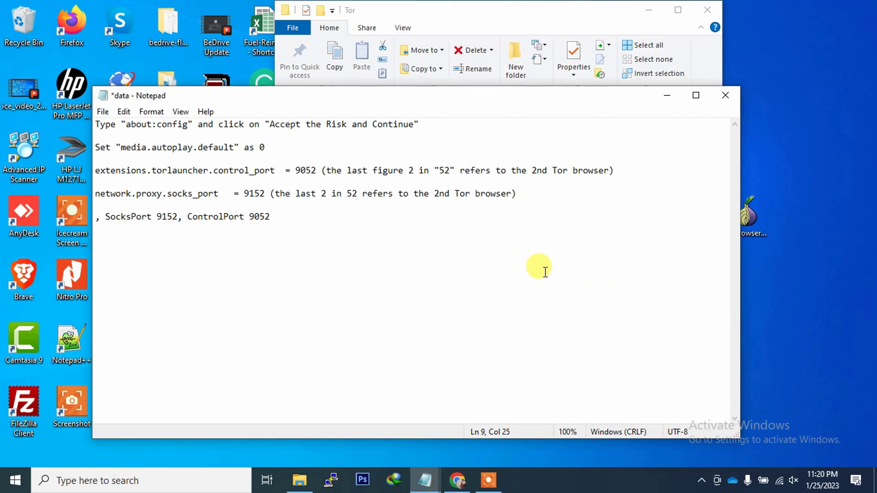
Step: Close the second browser's Tor folder and start the browser from the Tor Browser 3 folder on the desktop
left_click(582, 15)
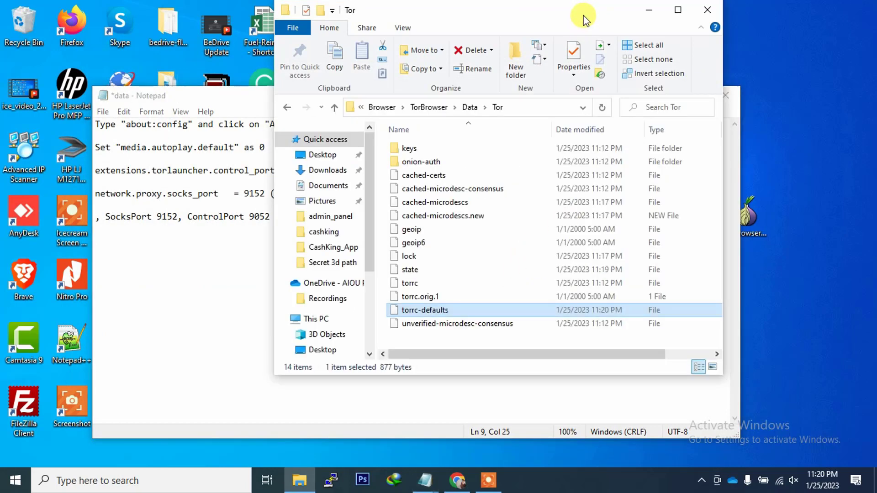
left_click(707, 10)
left_click(687, 96)
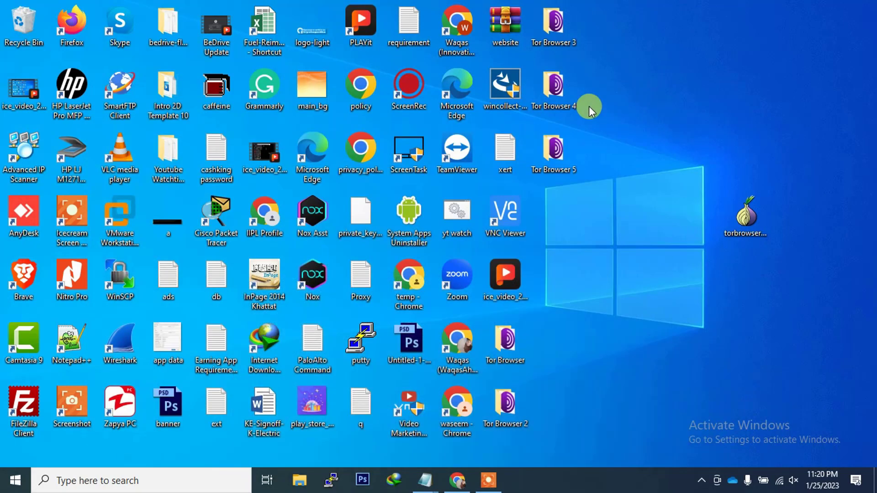
double_click(563, 41)
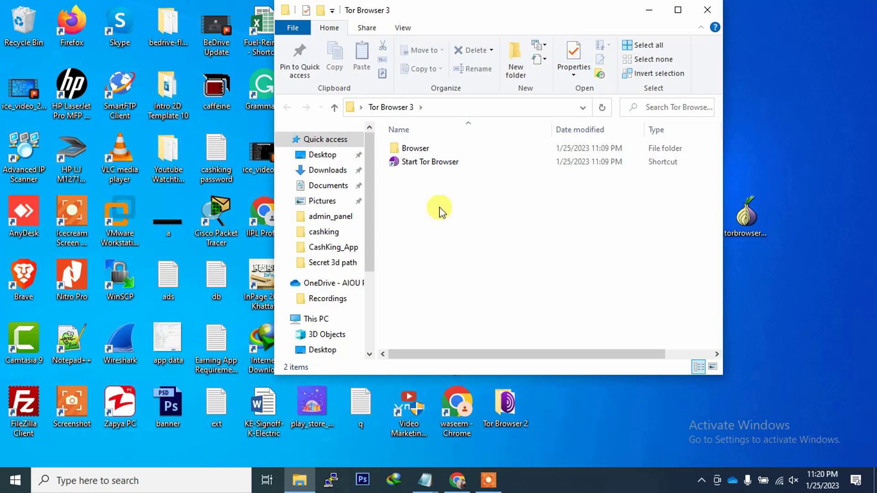
double_click(427, 163)
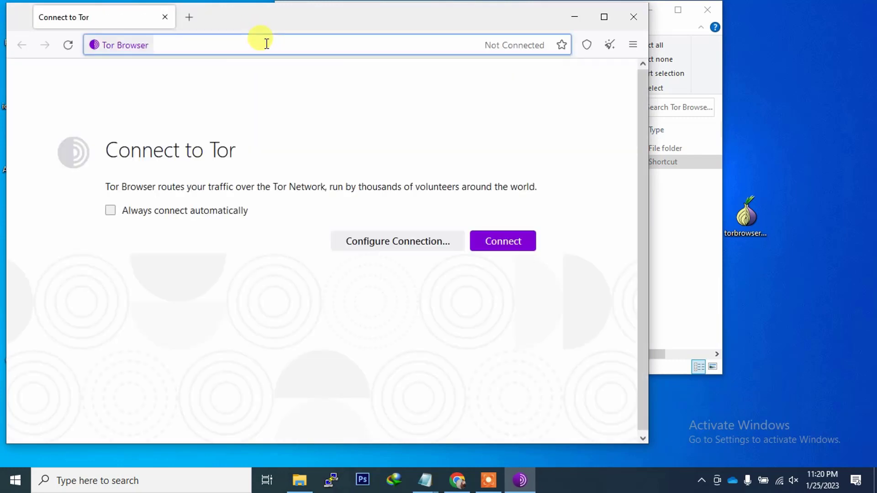
Step: Go to about:config in the third Tor Browser and accept the risk to access the advanced preferences
type("a")
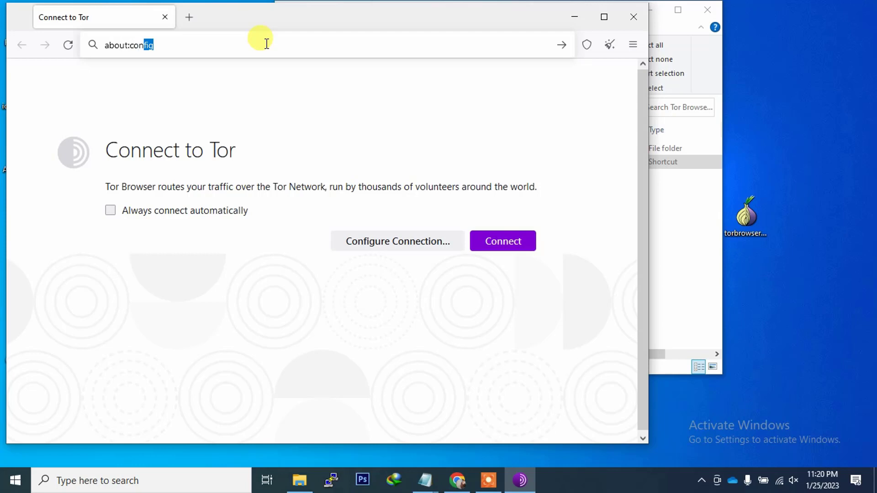
type("bout:config")
key("Return")
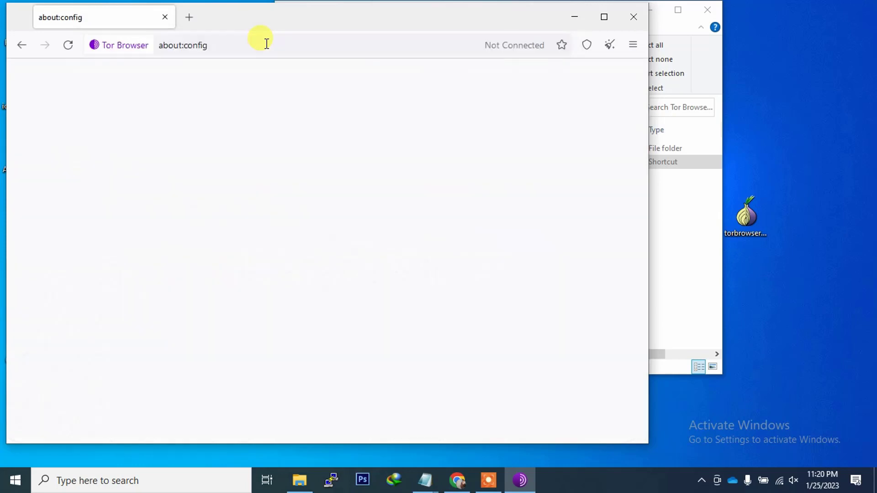
left_click(219, 300)
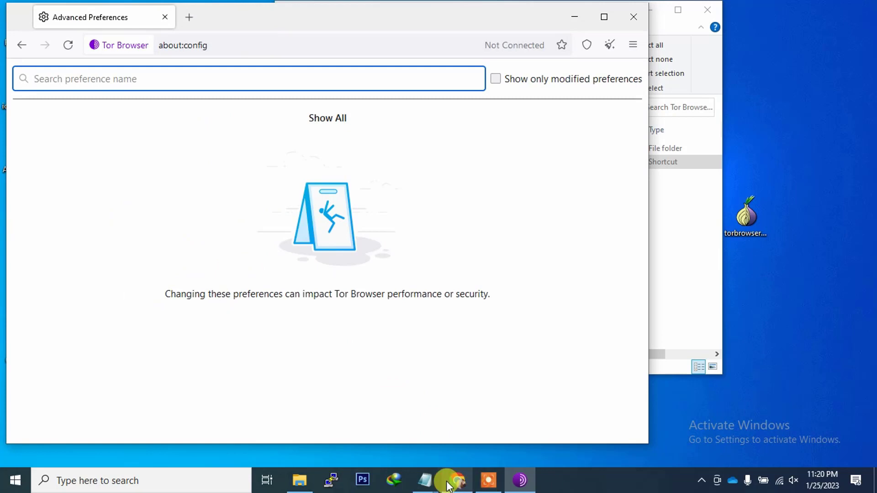
Step: Look up media.autoplay.default, copied from the "data" notes, in the third Tor Browser's advanced preferences and set it to 0
mouse_move(424, 480)
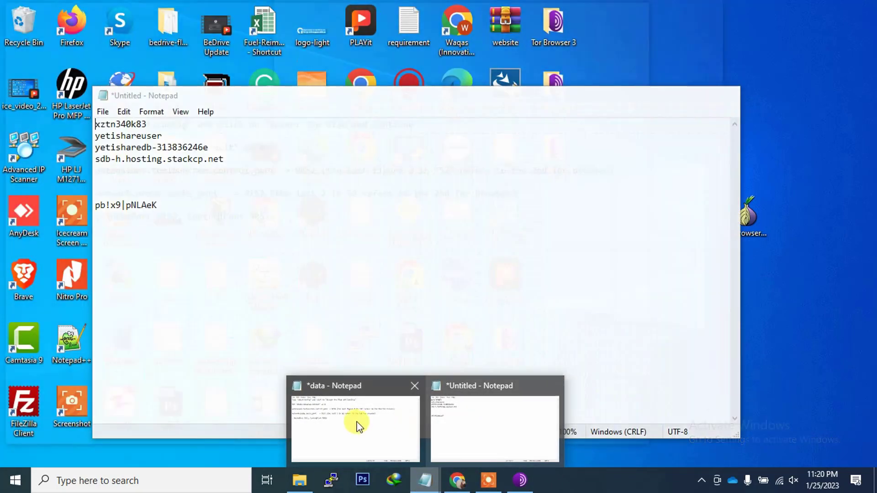
left_click(358, 427)
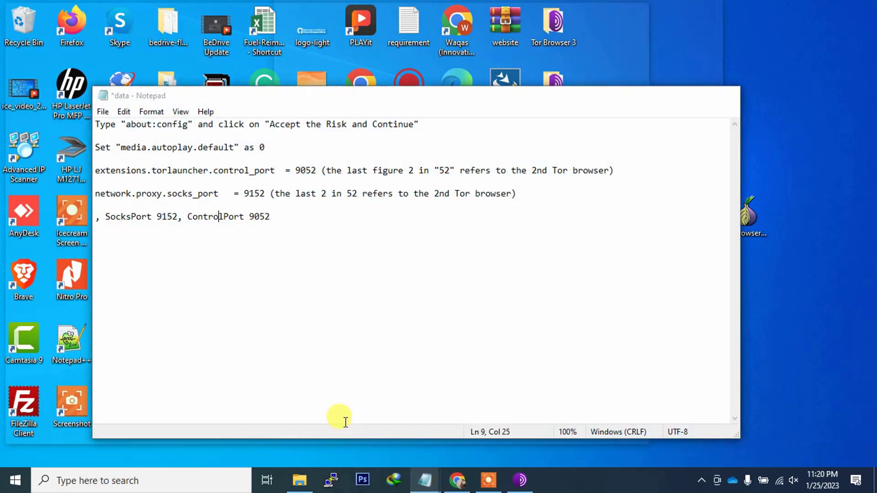
left_click_drag(234, 147, 121, 151)
key("ctrl+c")
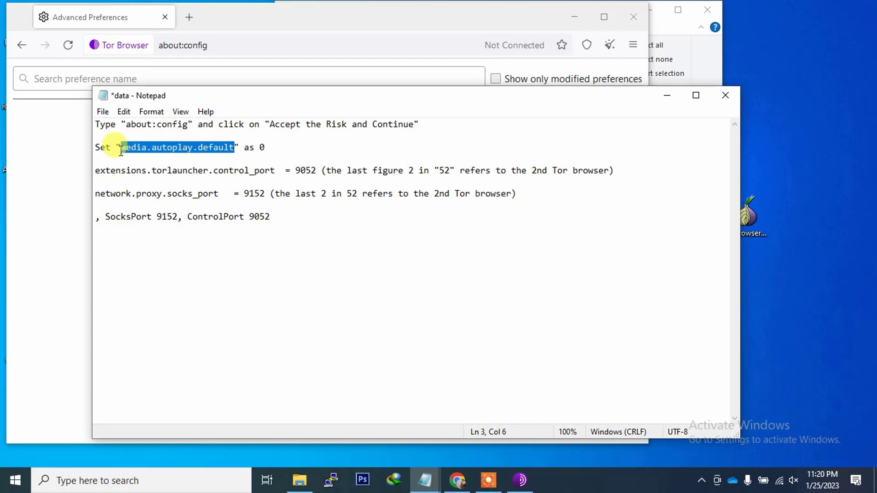
left_click(97, 77)
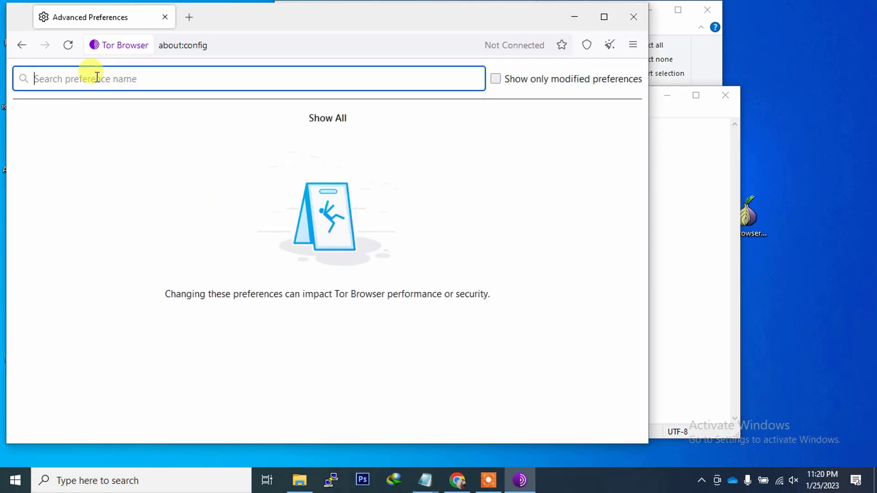
key("ctrl+v")
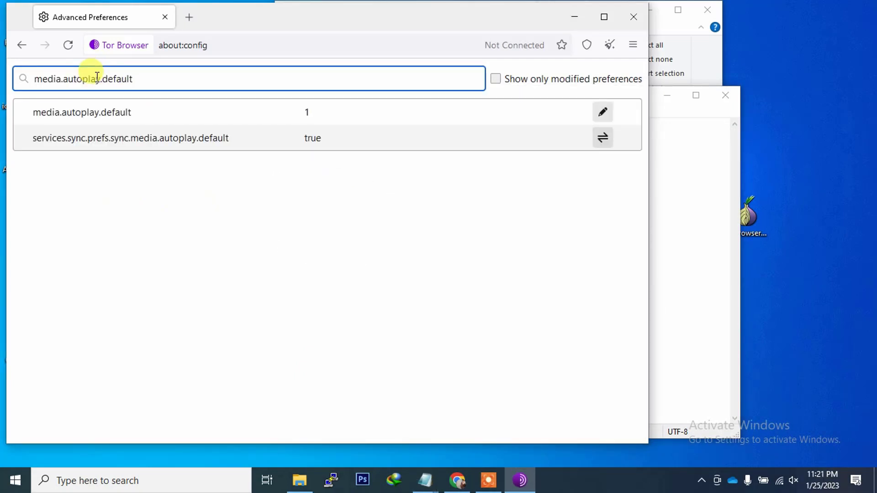
left_click(312, 116)
left_click(603, 113)
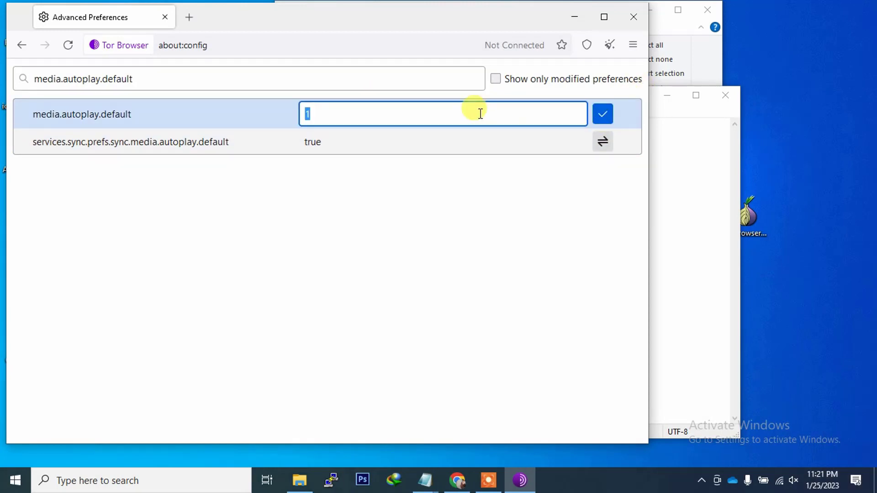
key("Return")
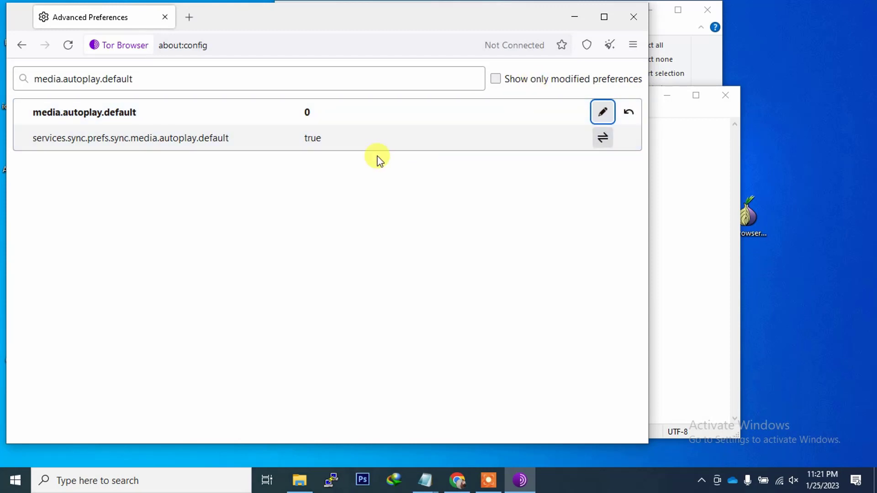
Step: Look up extensions.torlauncher.control_port, copied from the "data" notes, in the third Tor Browser's advanced preferences and set it to 9053
left_click(671, 236)
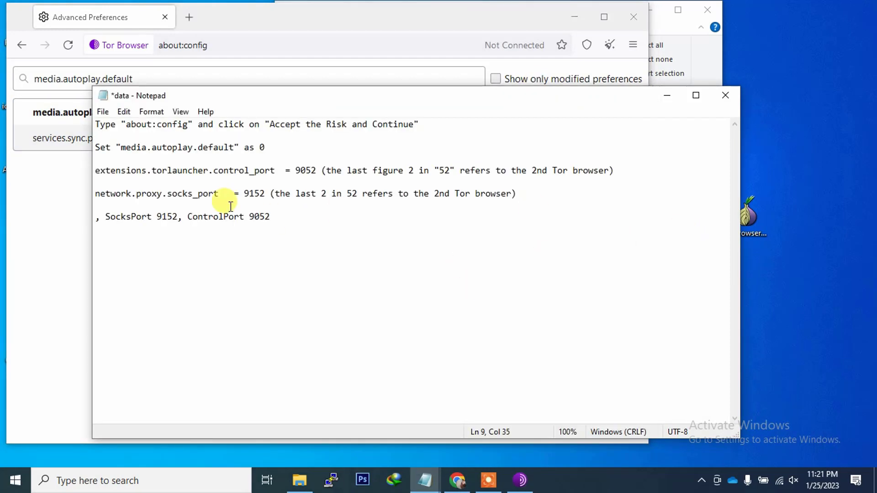
left_click_drag(275, 170, 87, 174)
key("ctrl+c")
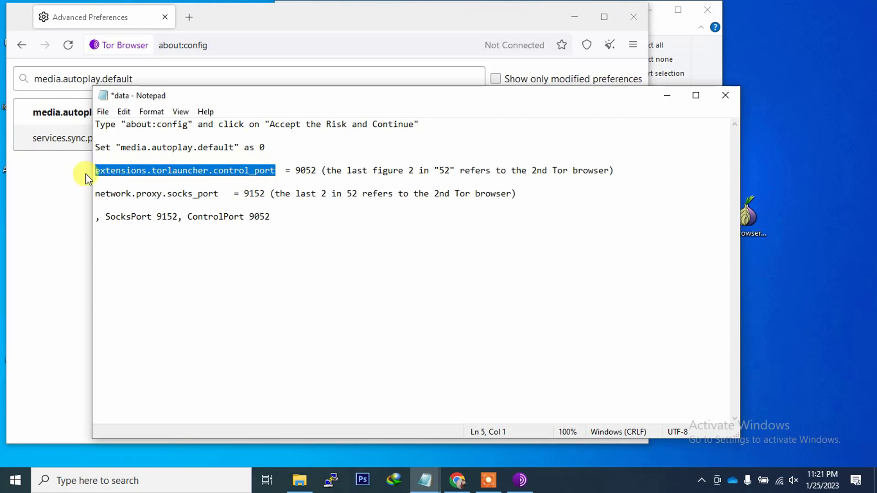
left_click(68, 69)
key("ctrl+a")
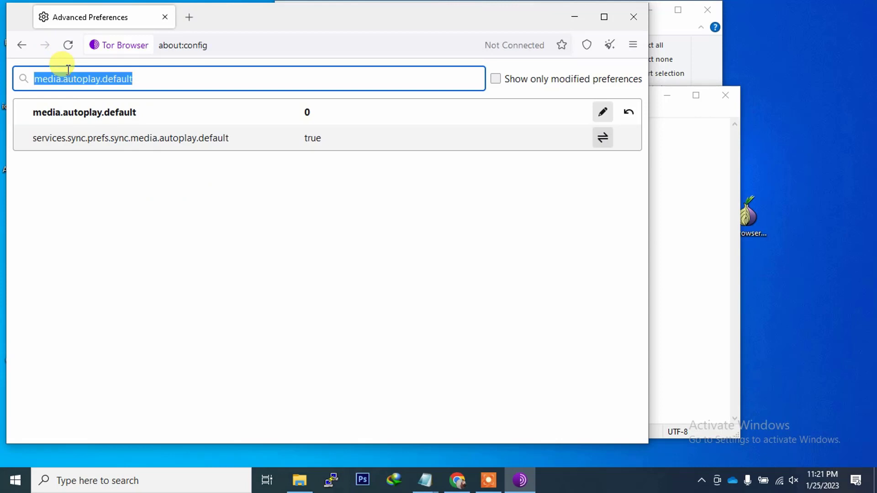
key("ctrl+v")
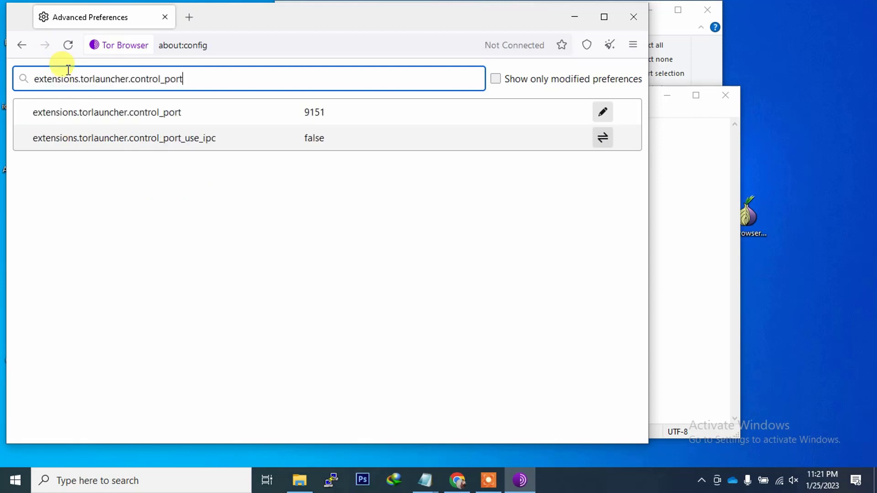
left_click(603, 112)
type("9053")
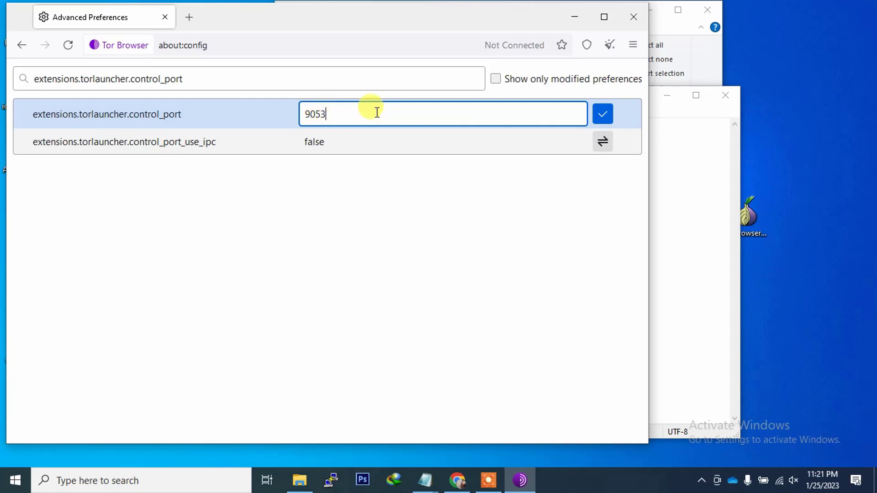
left_click(600, 115)
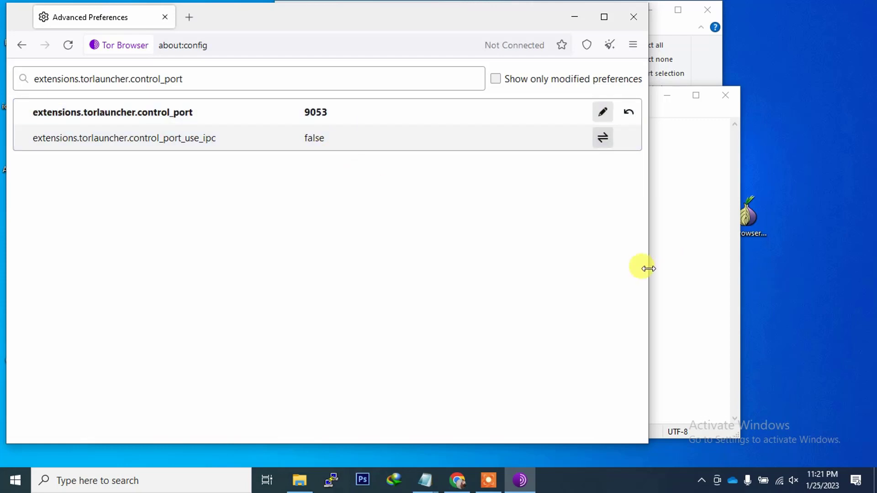
Step: Look up network.proxy.socks_port, copied from the "data" notes, set it to 9153 and close the third Tor Browser
left_click(677, 263)
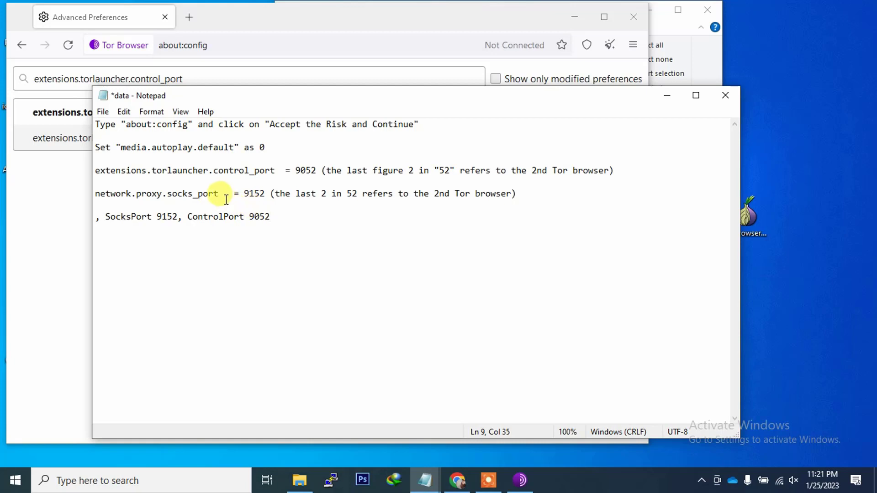
left_click_drag(226, 197, 94, 195)
key("ctrl+c")
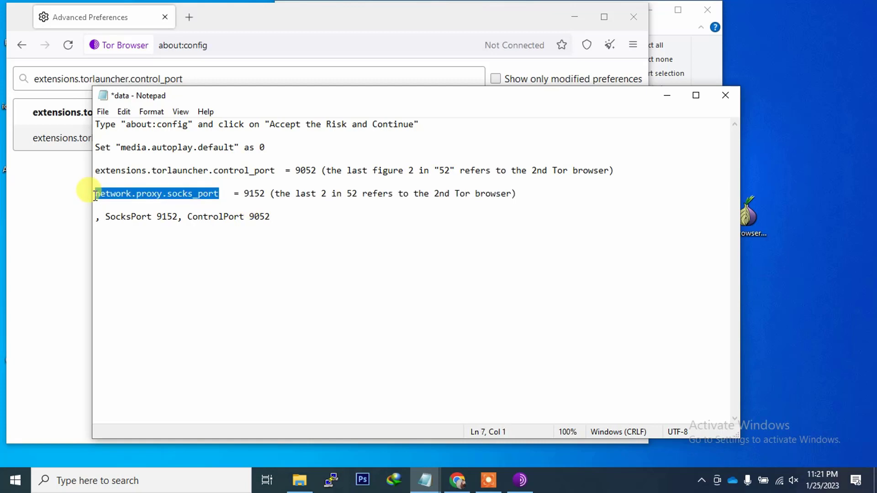
left_click(76, 80)
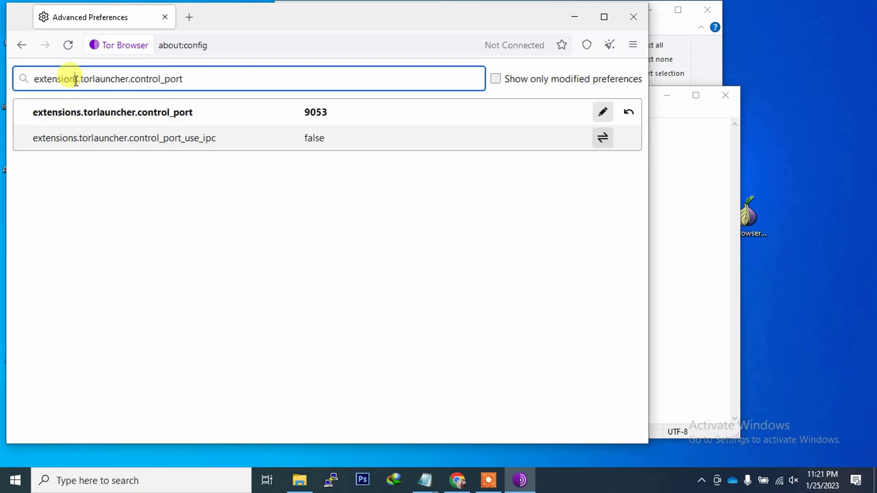
key("ctrl+a")
key("ctrl+v")
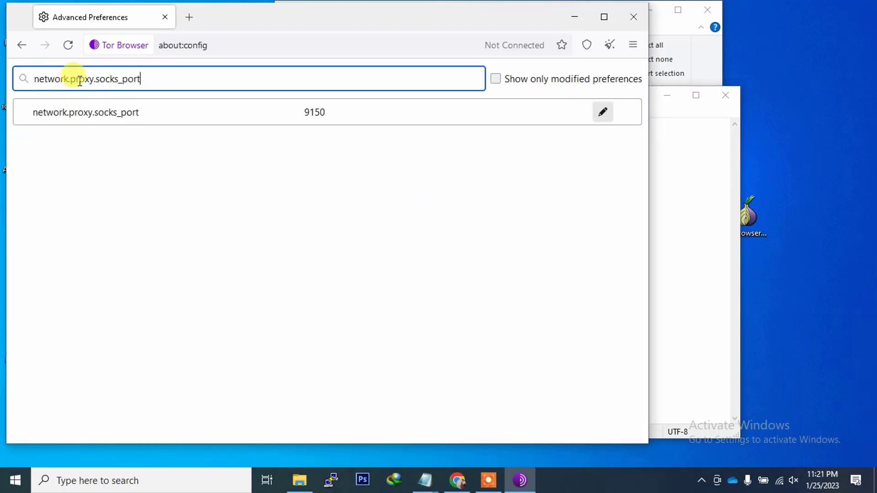
left_click(600, 112)
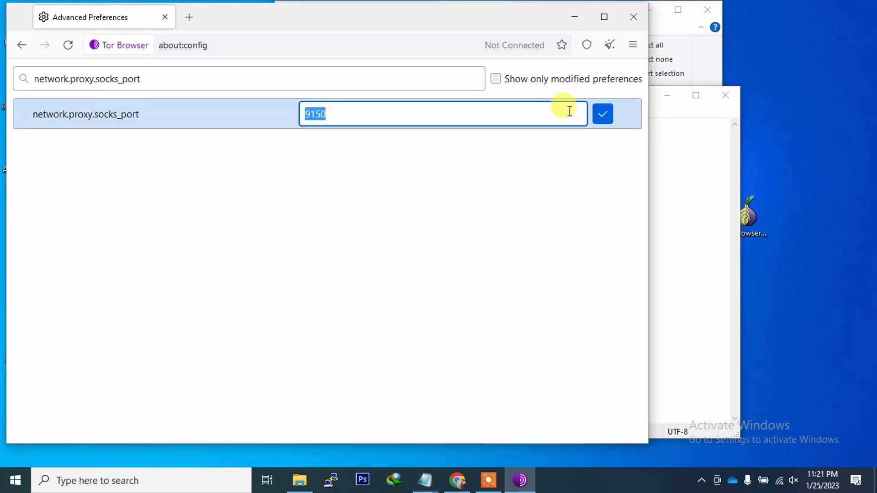
left_click(381, 116)
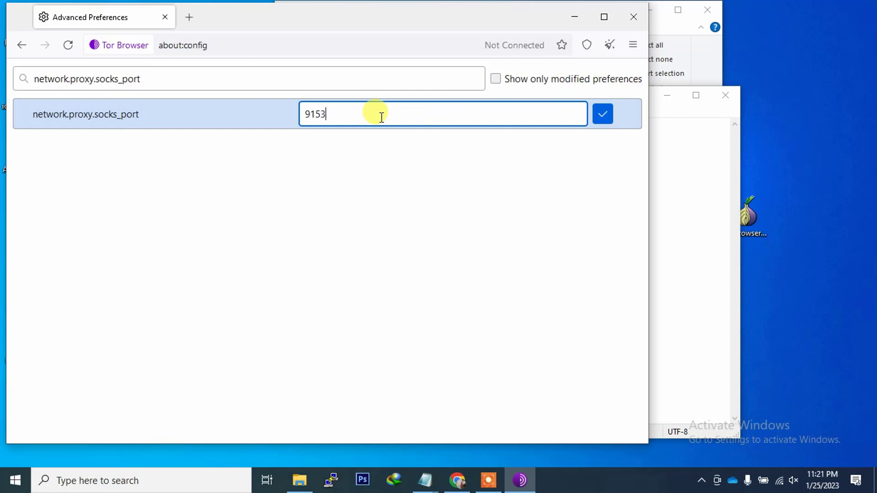
key("Return")
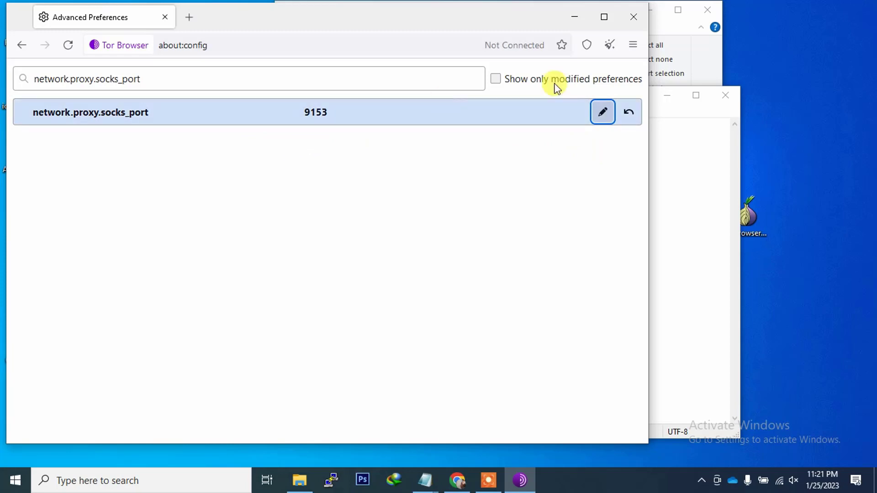
left_click(631, 13)
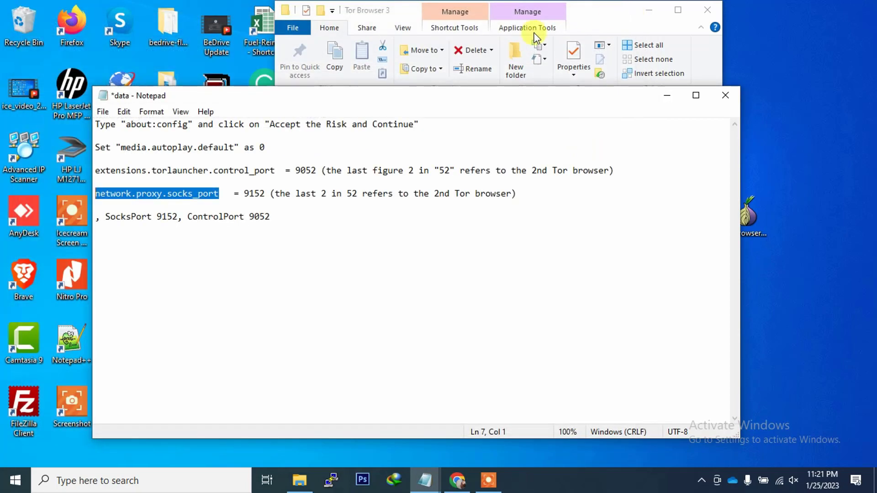
Step: Open the torrc-defaults file from Tor Browser 3's Browser\TorBrowser\Data\Tor folder in Notepad
left_click(588, 24)
double_click(415, 150)
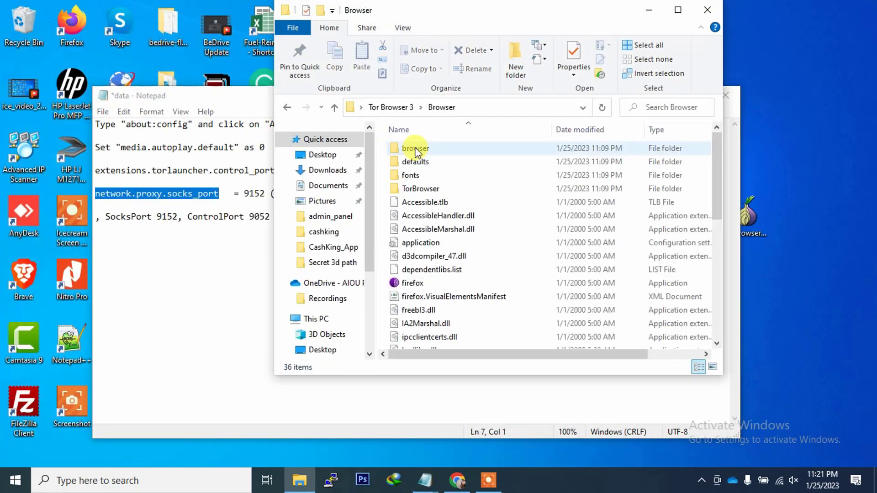
double_click(418, 188)
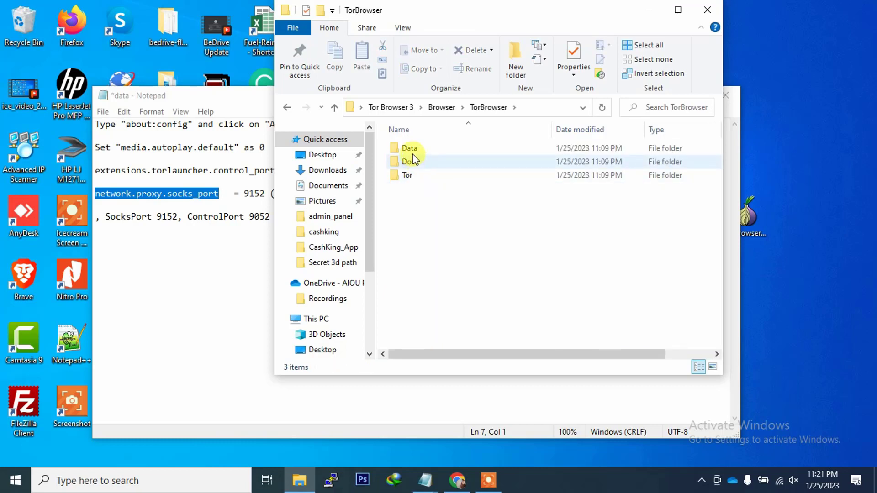
double_click(413, 150)
double_click(413, 162)
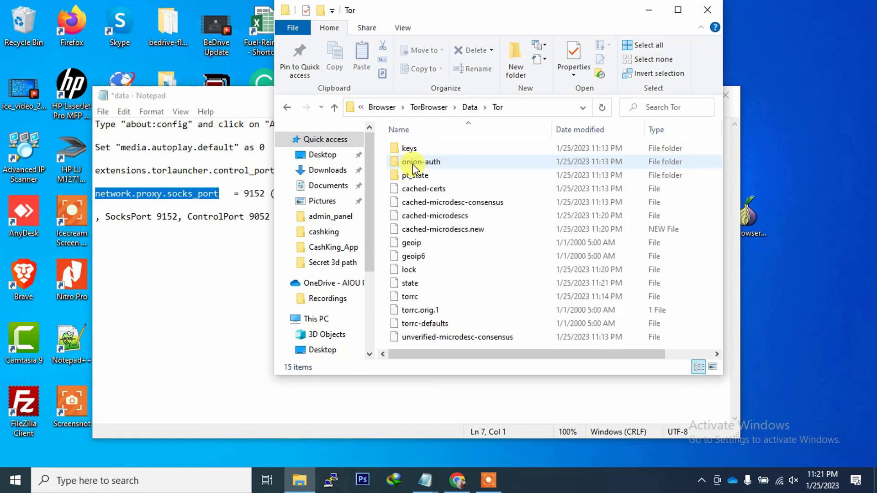
left_click(408, 324)
right_click(407, 324)
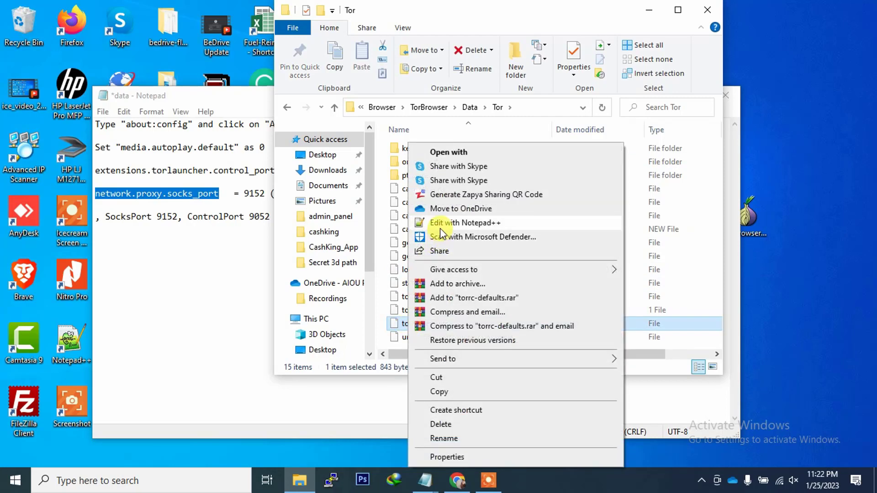
left_click(448, 152)
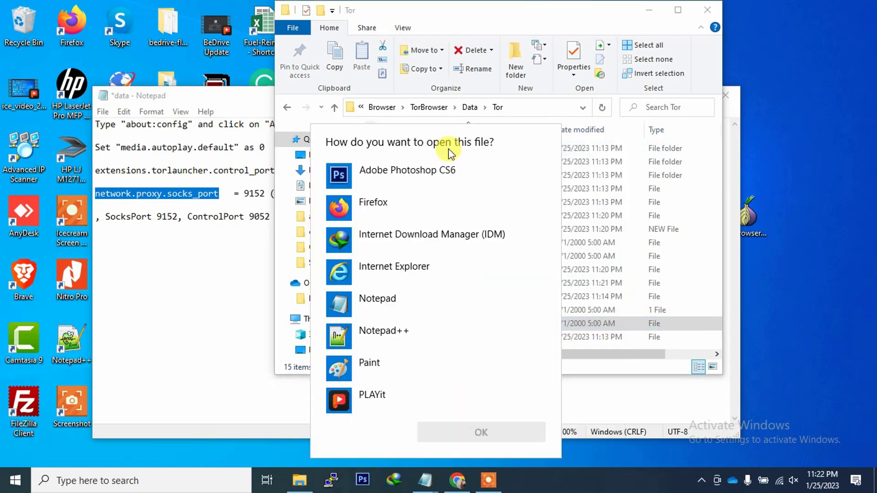
double_click(392, 299)
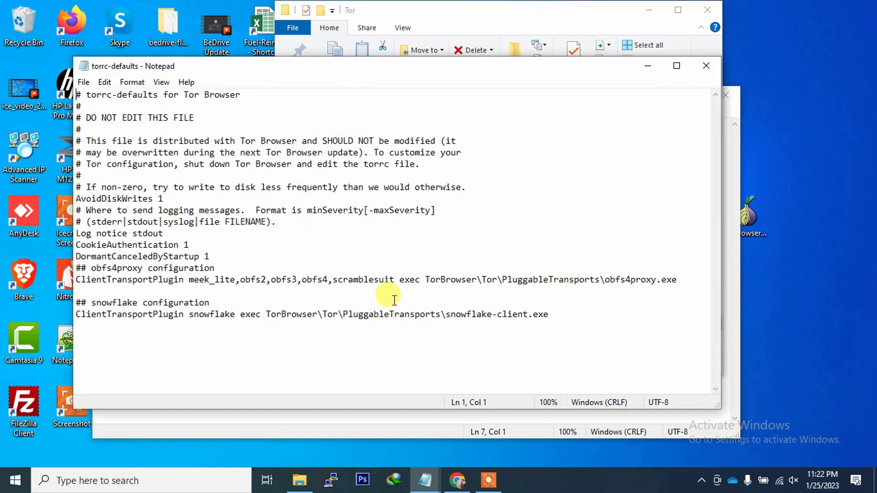
Step: Copy ", SocksPort 9152, ControlPort 9052" from the "data" notes to the end of the snowflake ClientTransportPlugin line in torrc-defaults
left_click(404, 429)
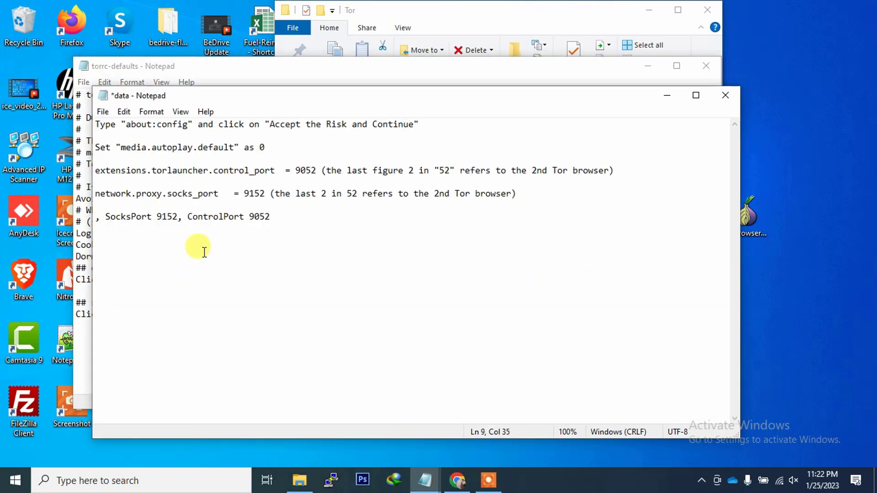
left_click(271, 219)
left_click_drag(270, 218, 93, 220)
key("ctrl+c")
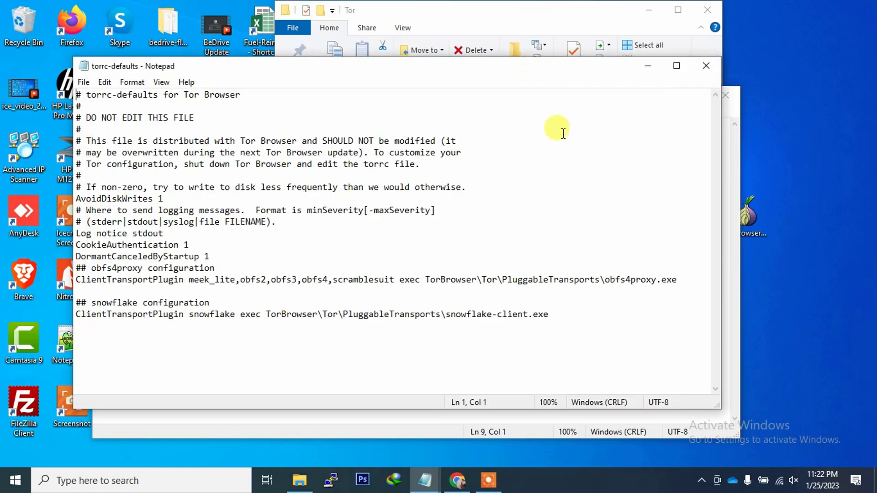
left_click(563, 314)
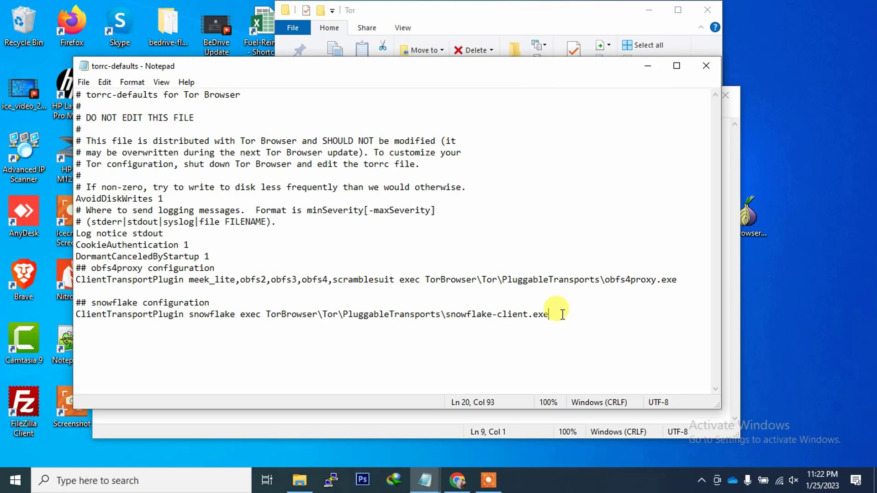
key("ctrl+v")
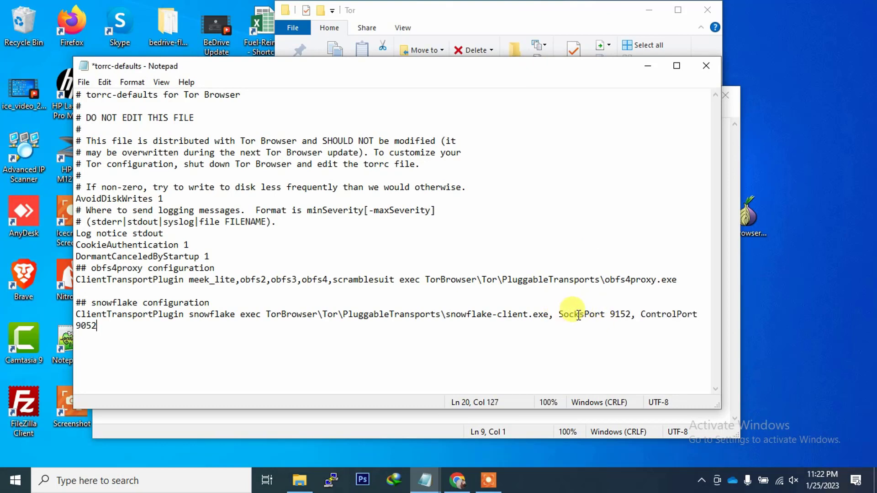
Step: Change the appended ports to SocksPort 9153 and ControlPort 9053, then save and close torrc-defaults
key("BackSpace")
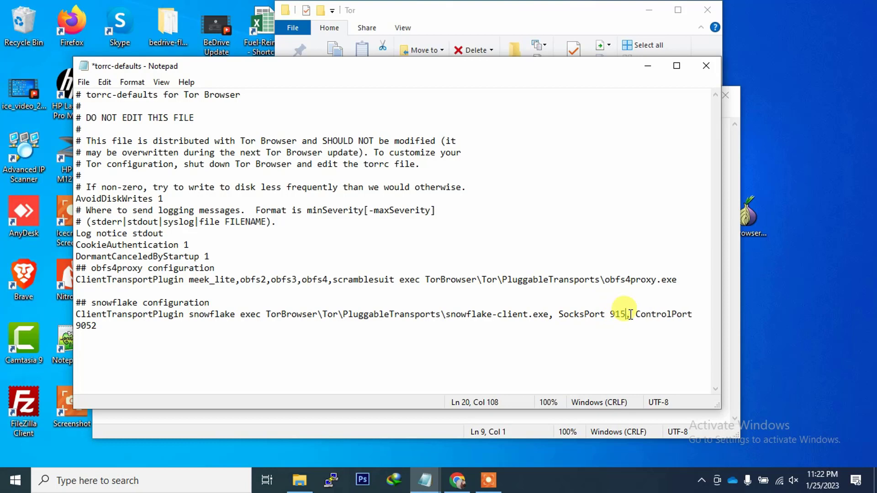
type("3")
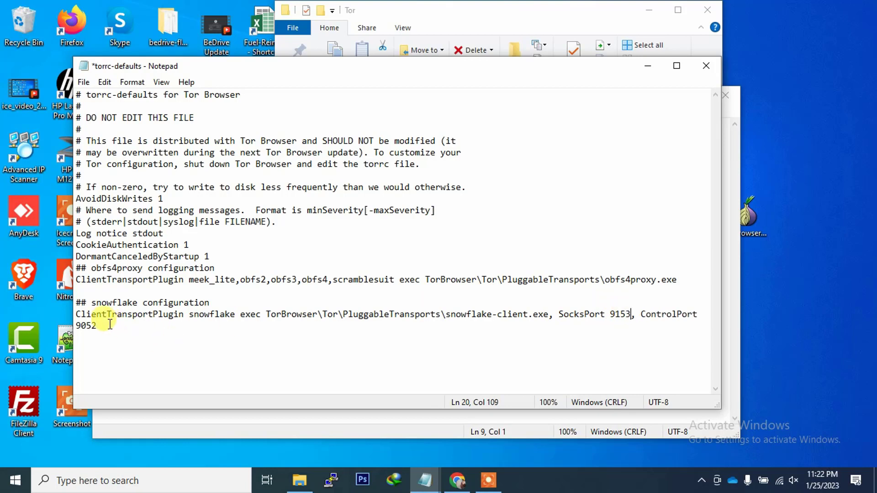
type("3")
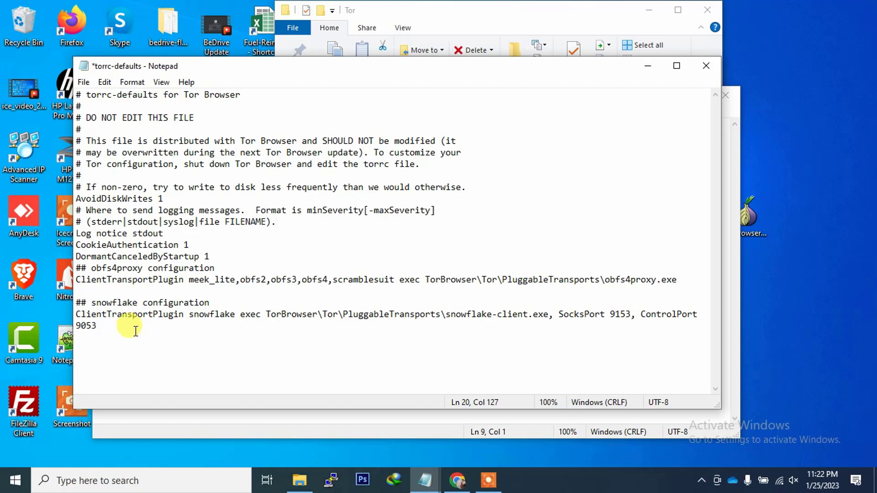
key("ctrl+s")
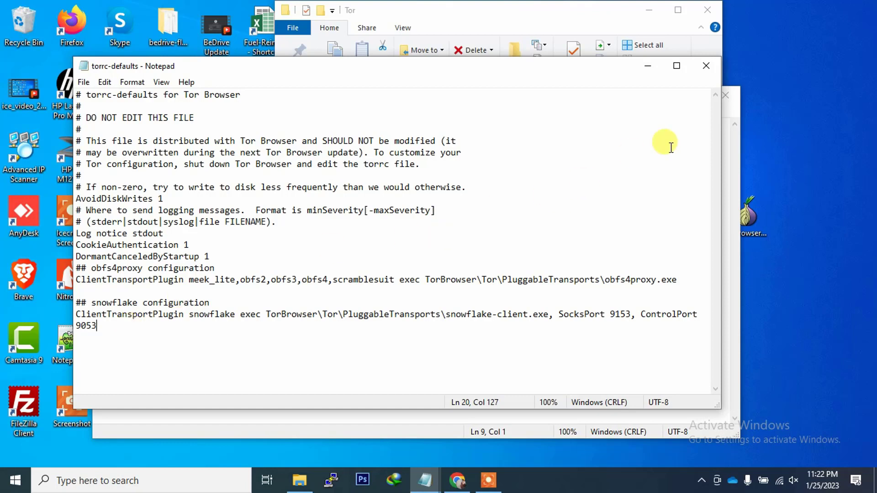
left_click(707, 64)
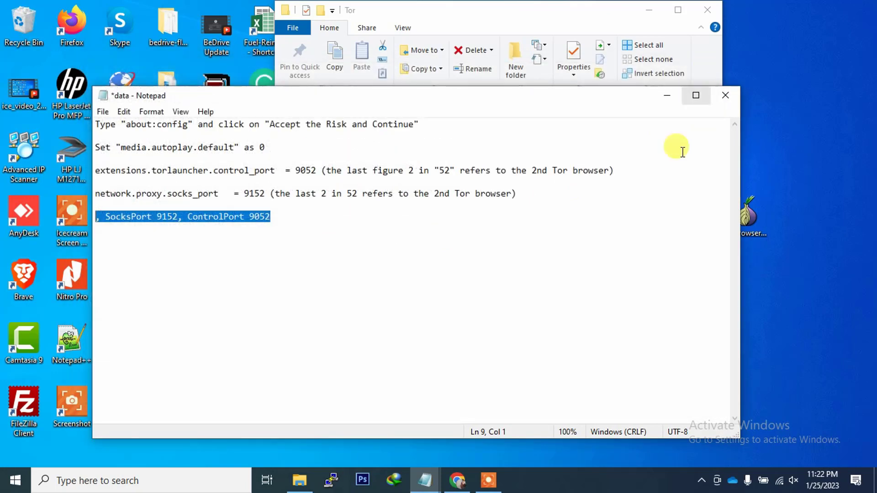
Step: Close the third browser's Tor folder, minimize the "data" notes and start the browser from the Tor Browser 4 folder on the desktop
left_click(597, 14)
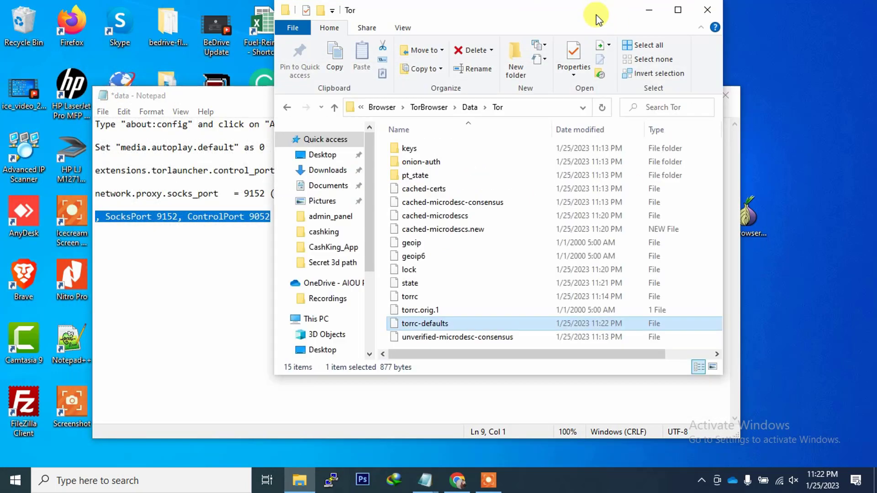
left_click(704, 11)
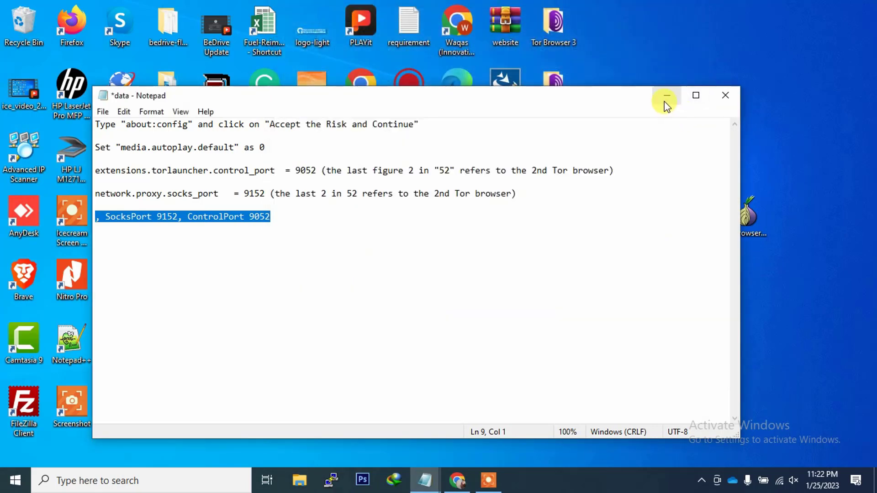
left_click(666, 96)
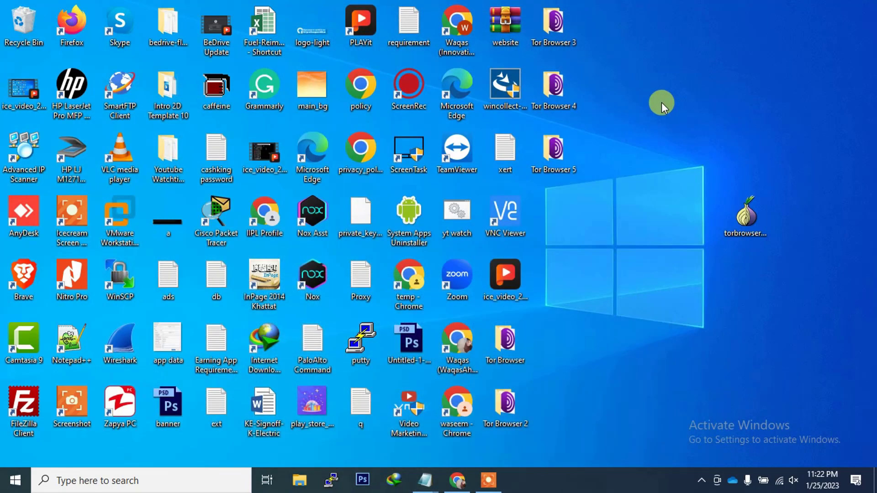
double_click(561, 95)
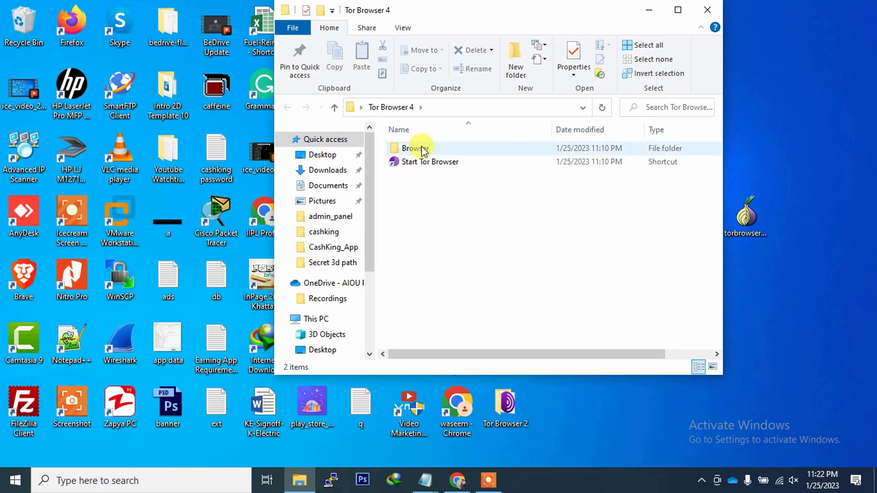
double_click(420, 163)
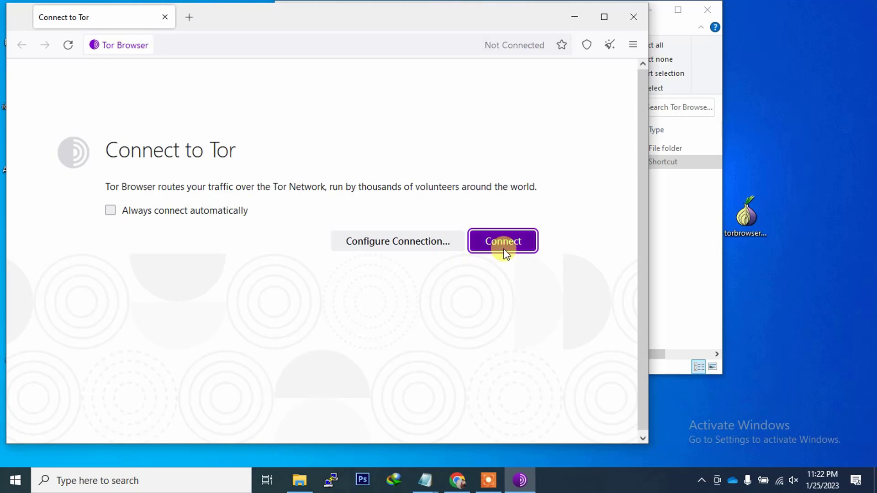
Step: Open about:config in the fourth Tor Browser and accept the risk warning
left_click(291, 43)
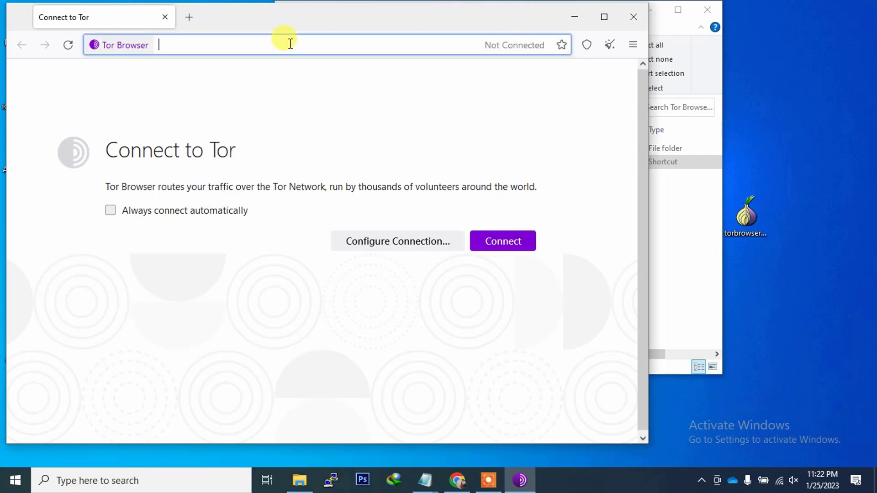
type("about")
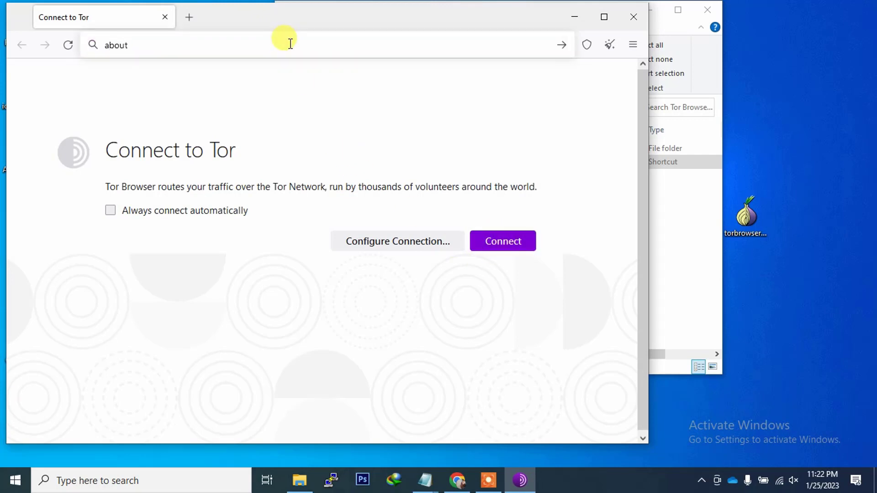
type(":config")
key("Return")
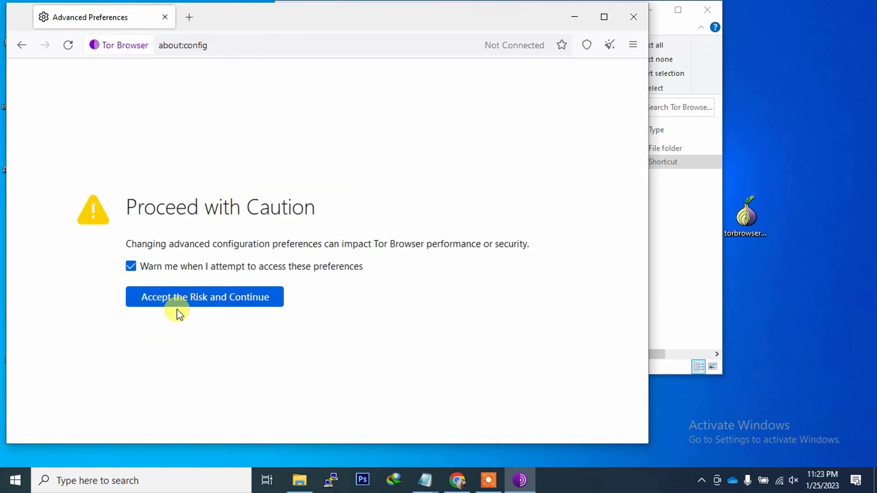
left_click(179, 294)
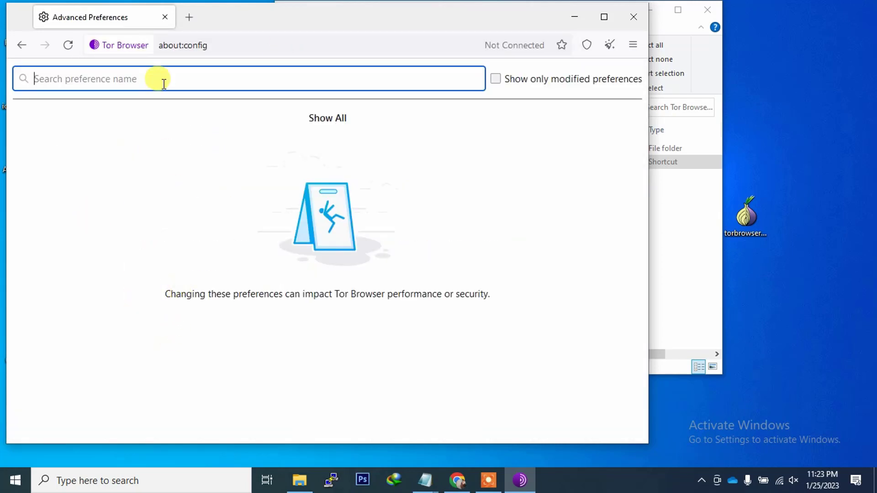
Step: Copy media.autoplay.default from the "data" notes, look it up in about:config and set it to 0
left_click(426, 480)
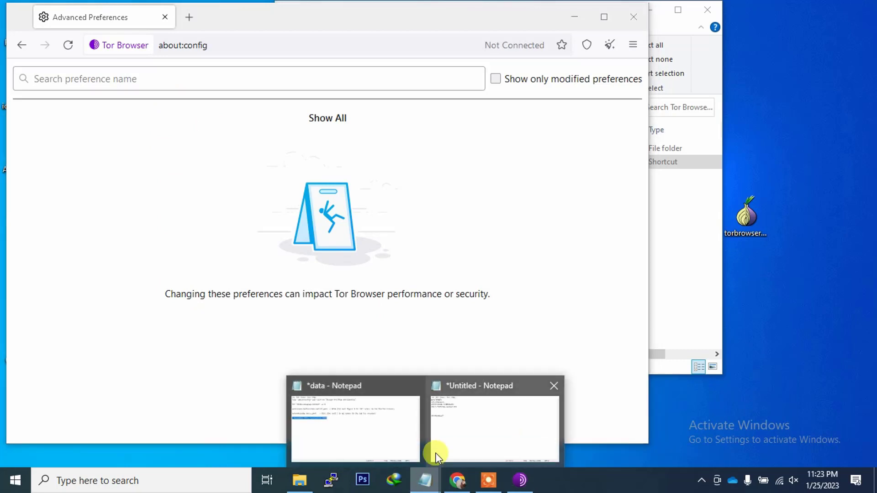
left_click(360, 430)
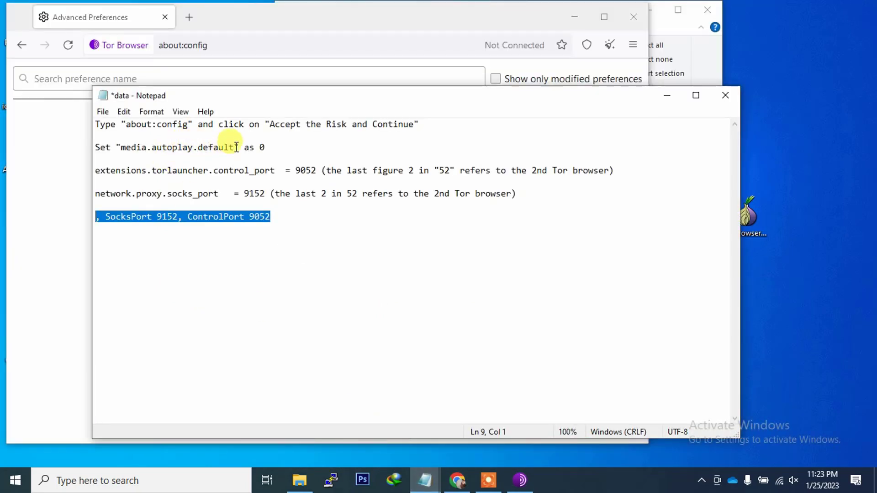
left_click_drag(236, 147, 121, 150)
key("ctrl+c")
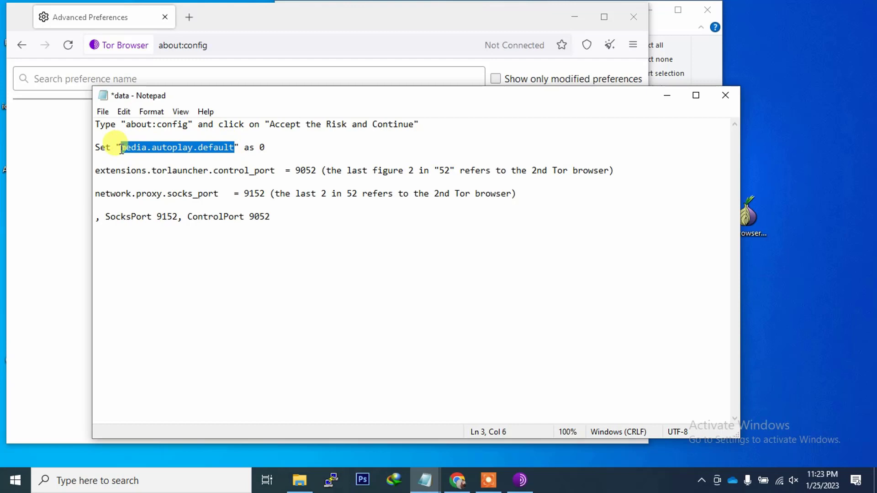
left_click(76, 80)
key("ctrl+v")
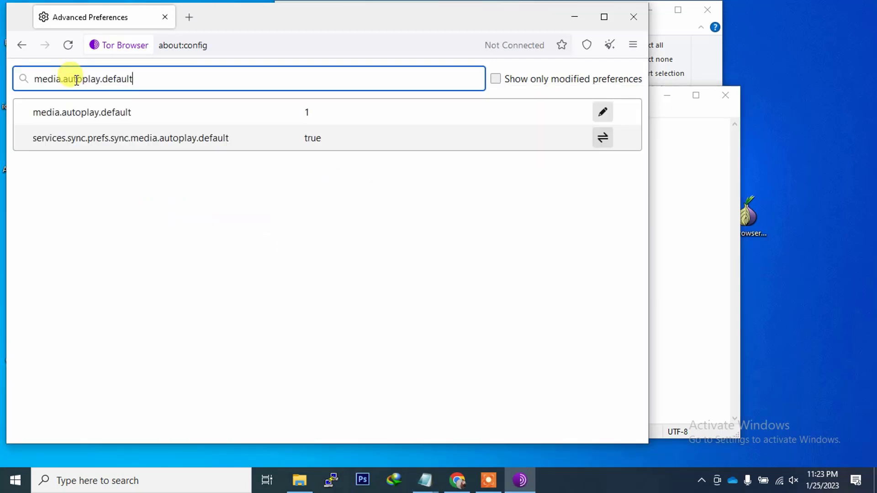
left_click(312, 115)
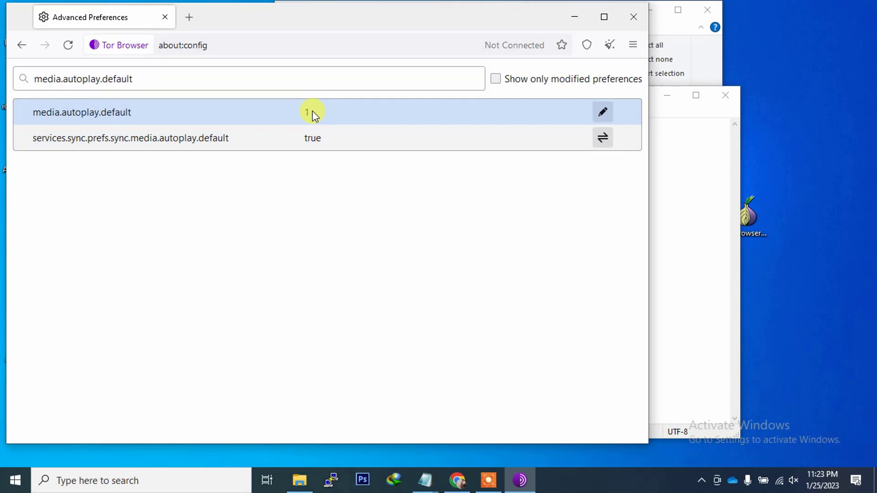
double_click(313, 114)
type("0")
key("Return")
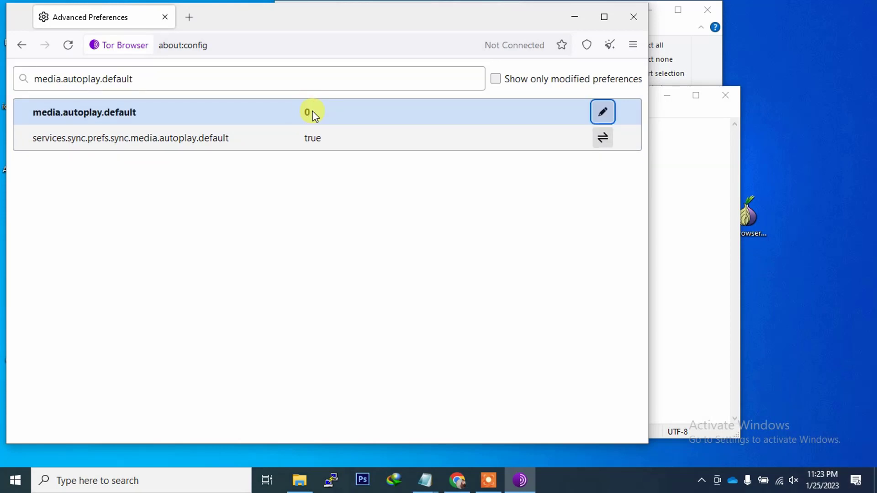
Step: Copy extensions.torlauncher.control_port from the "data" notes, look it up in about:config and set it to 9054
left_click(677, 226)
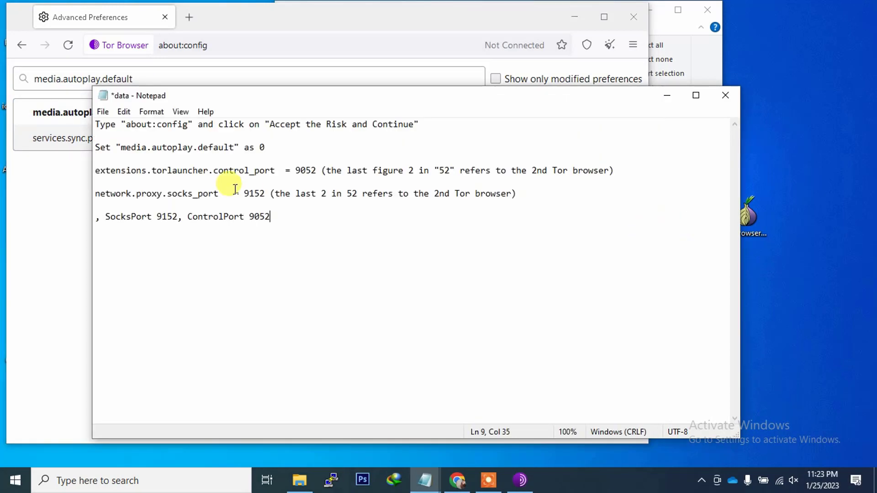
left_click_drag(276, 173, 99, 174)
key("ctrl+c")
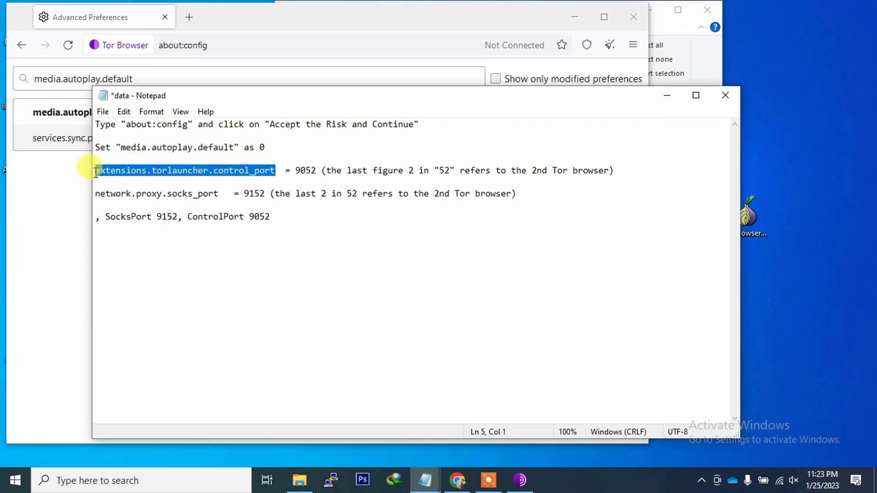
left_click(63, 87)
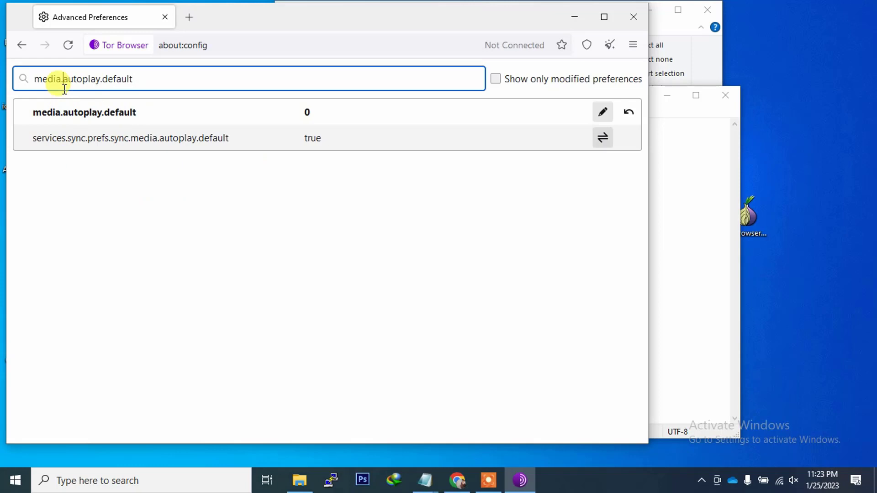
triple_click(65, 88)
key("ctrl+v")
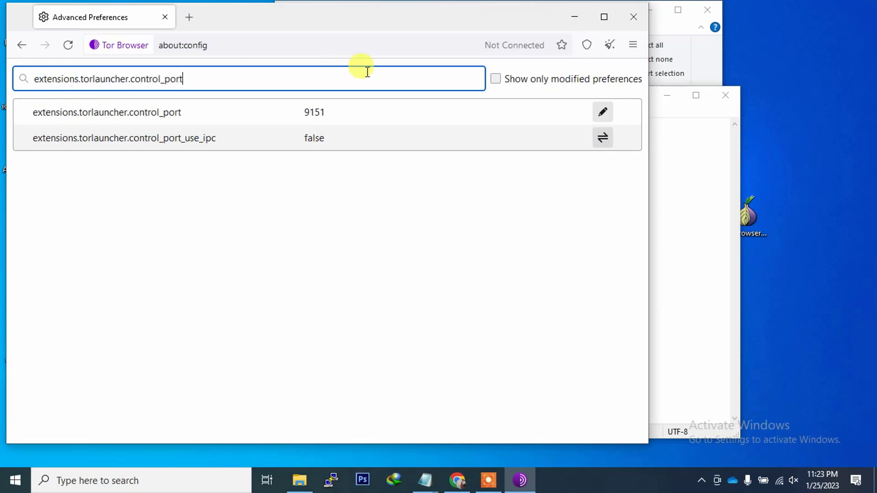
left_click(603, 112)
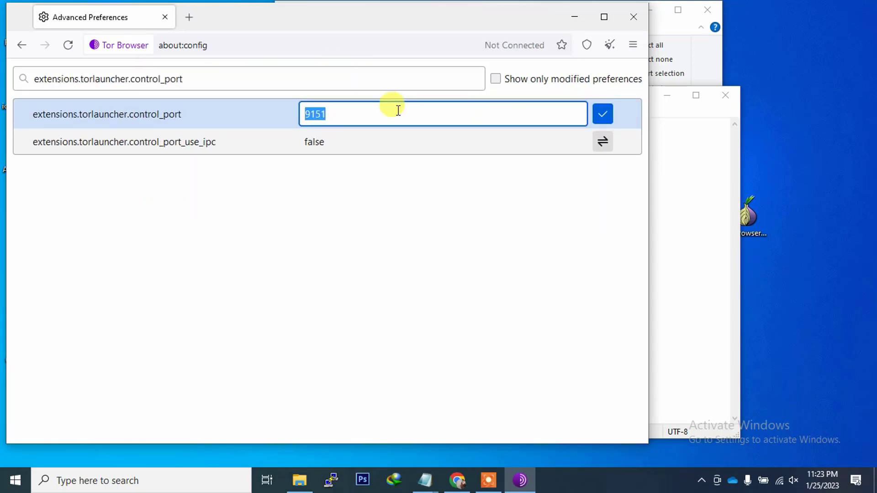
type("9054")
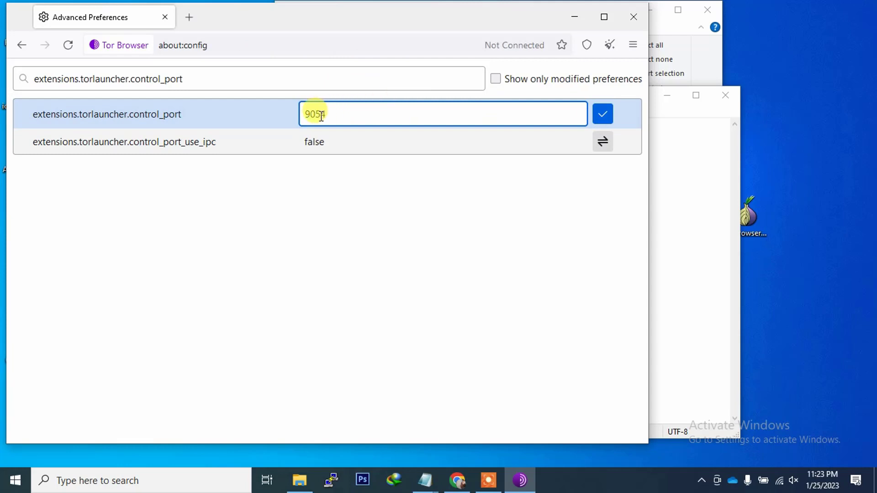
left_click(602, 115)
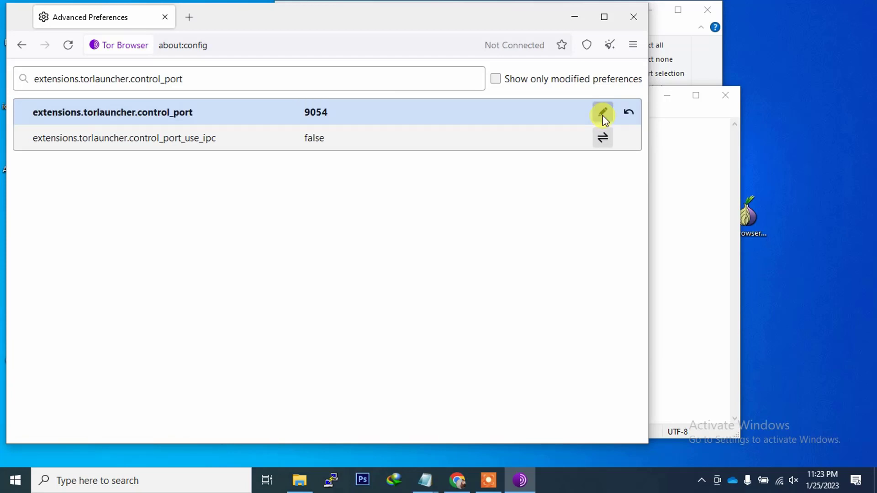
Step: Copy network.proxy.socks_port from the "data" notes, look it up in about:config and set it to 9154
left_click(716, 208)
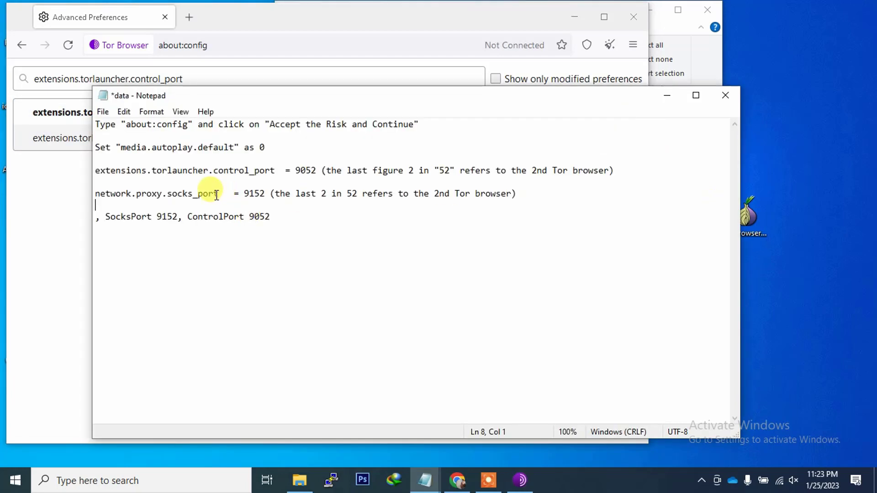
left_click_drag(219, 195, 78, 187)
key("ctrl+c")
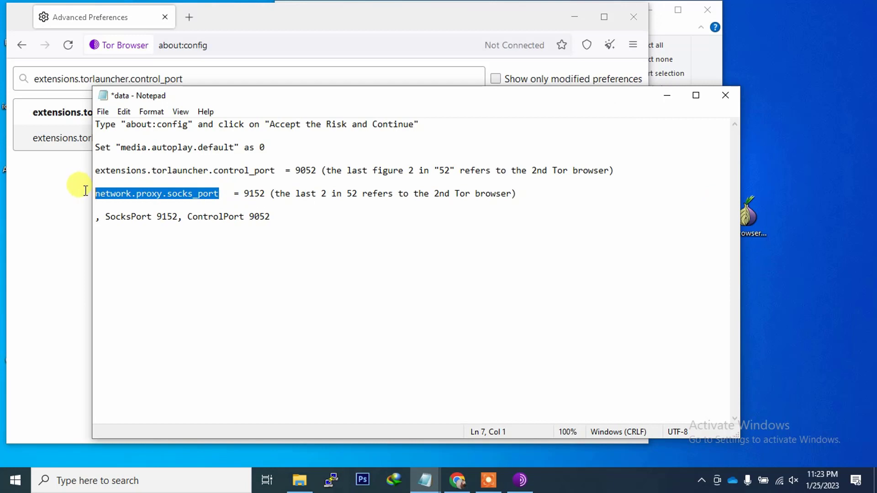
left_click(76, 83)
triple_click(78, 85)
key("ctrl+v")
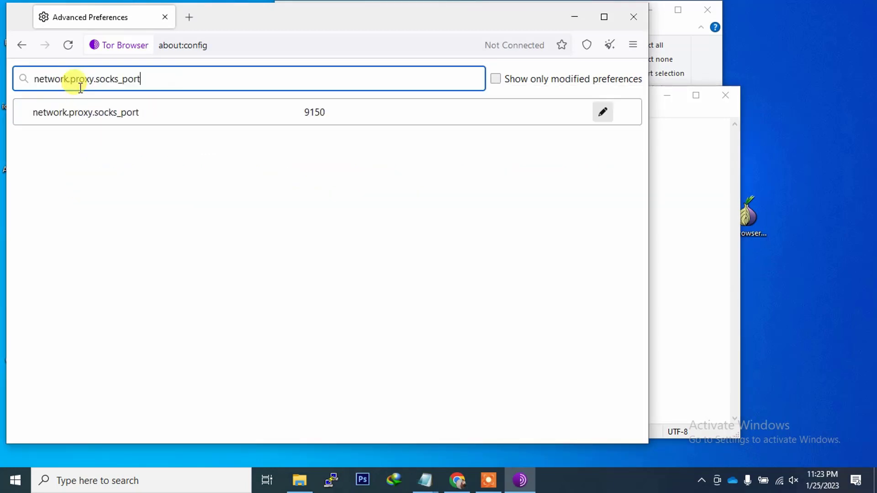
left_click(603, 110)
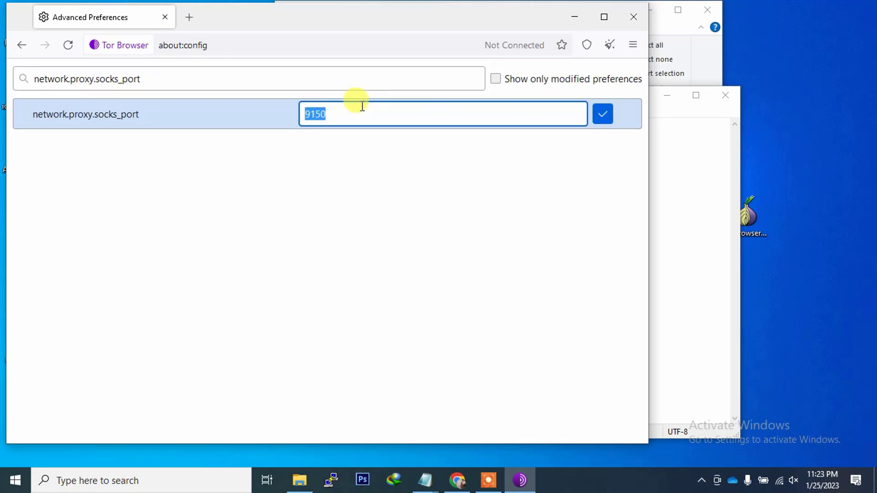
left_click(350, 115)
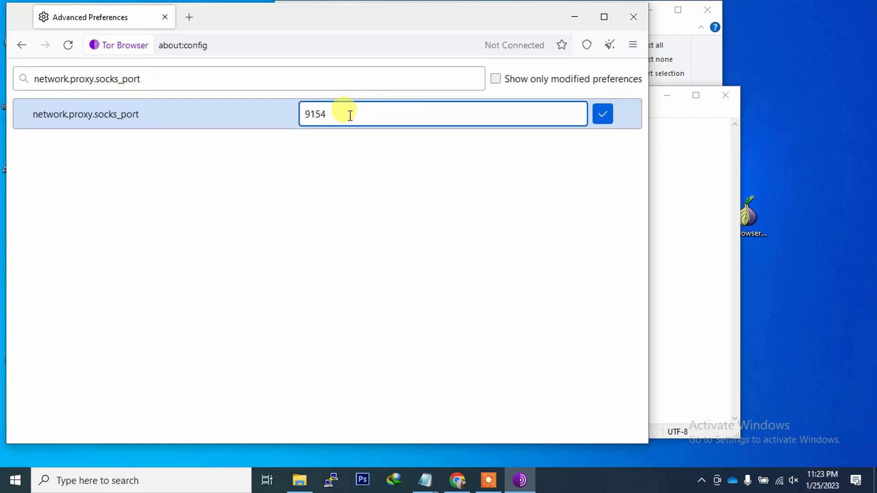
key("Return")
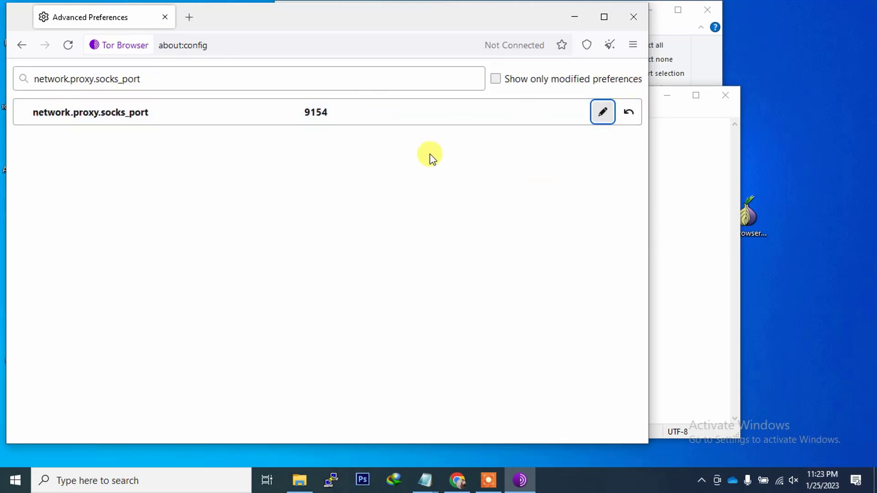
Step: Close the fourth browser and go to its Browser\TorBrowser\Data\Tor folder inside Tor Browser 4
left_click(633, 17)
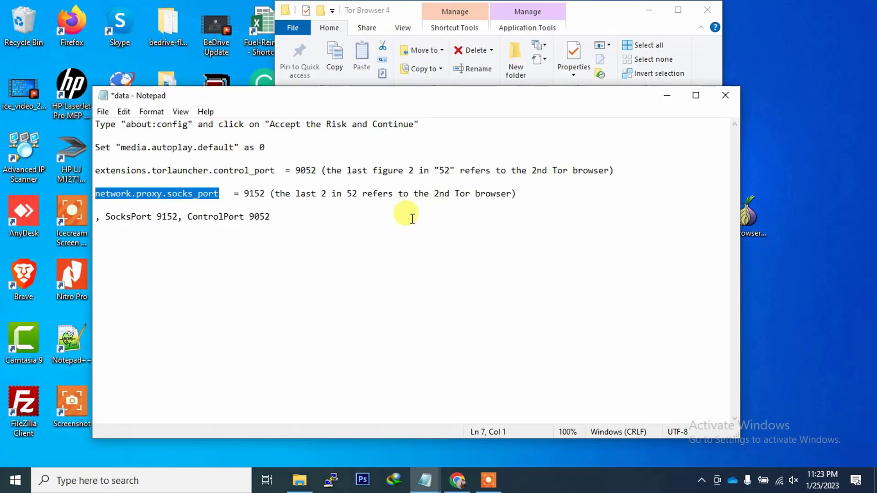
left_click(623, 23)
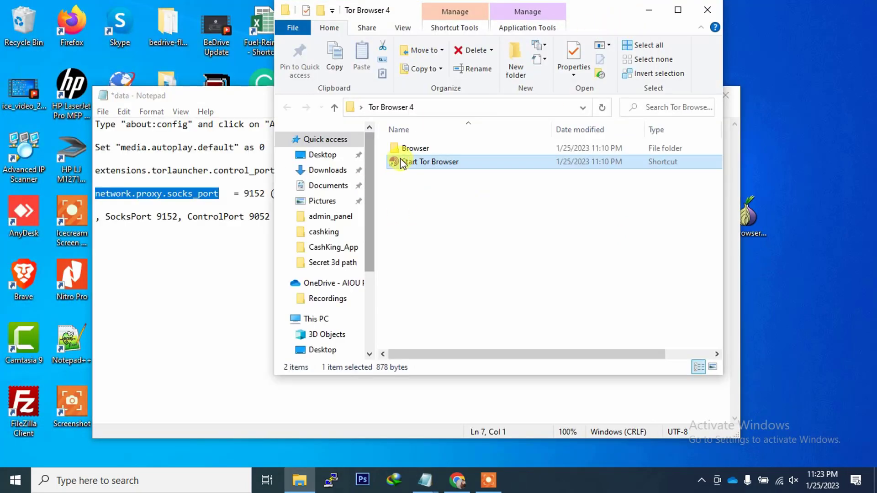
double_click(416, 146)
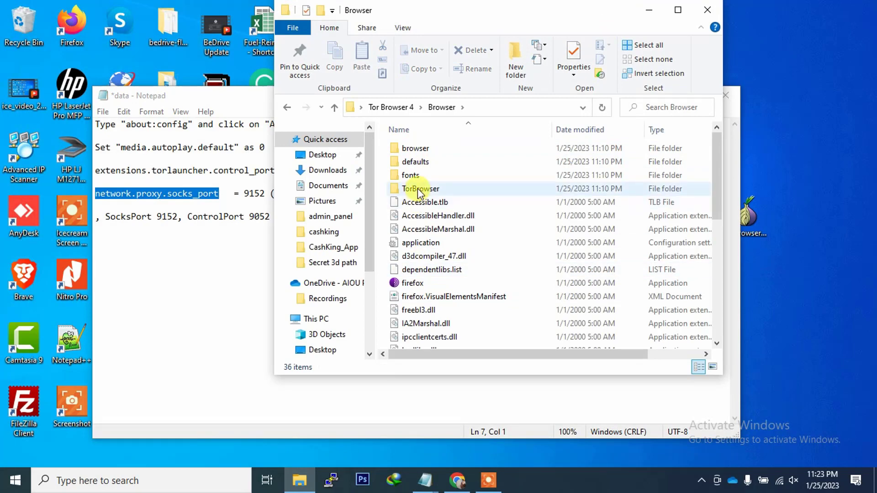
double_click(418, 188)
double_click(417, 149)
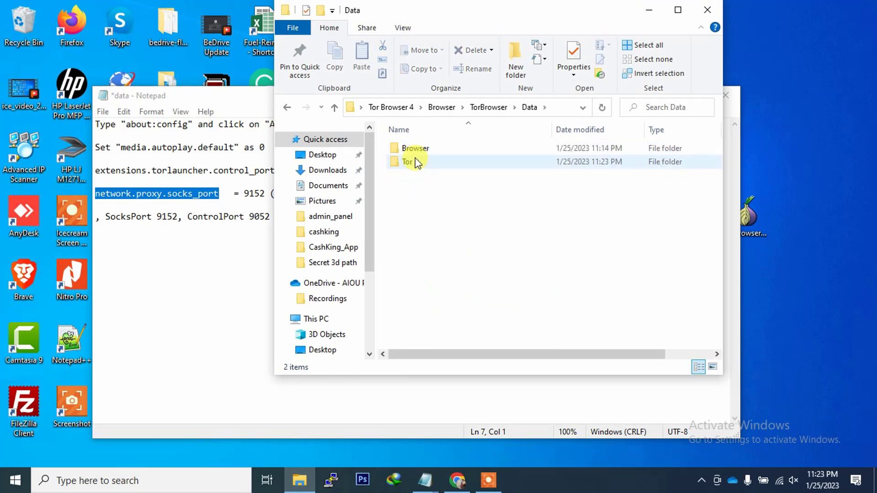
double_click(416, 162)
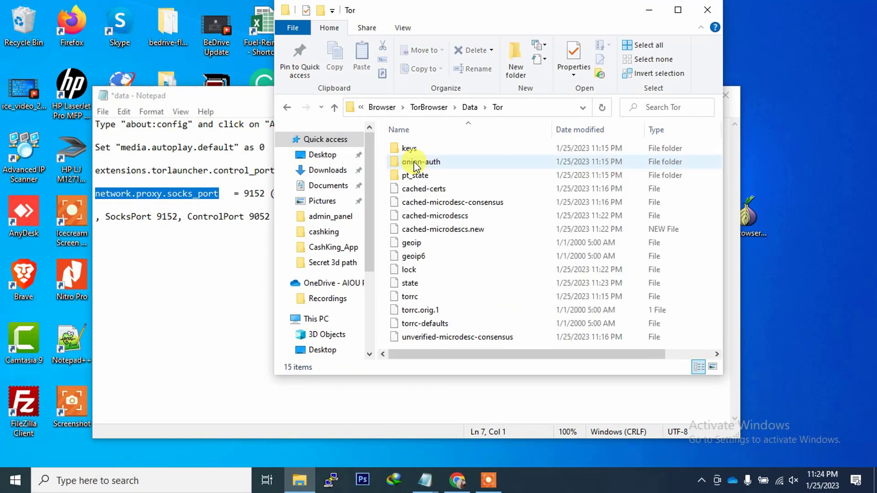
Step: Open the torrc-defaults file from Tor Browser 4's Tor folder in Notepad
left_click(415, 322)
right_click(415, 322)
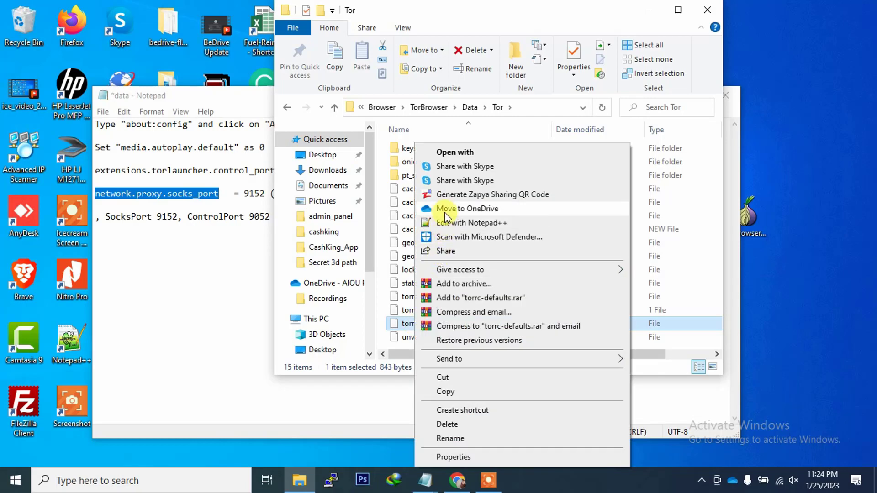
left_click(455, 154)
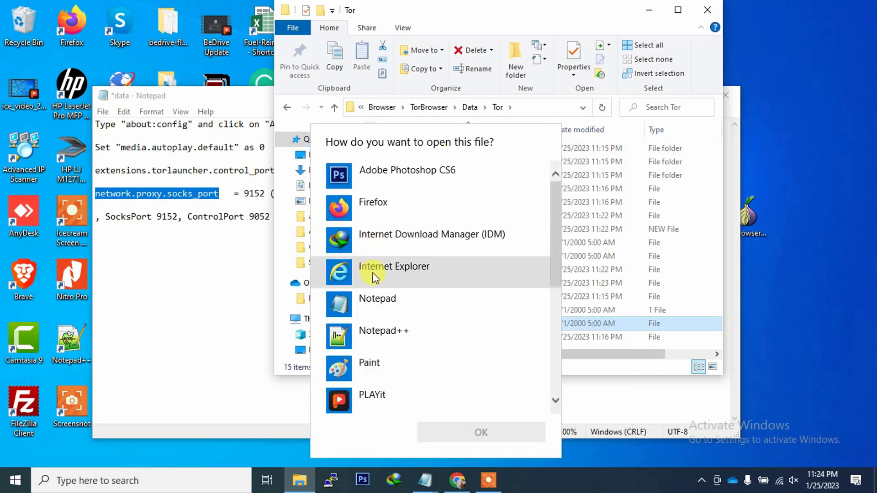
double_click(382, 296)
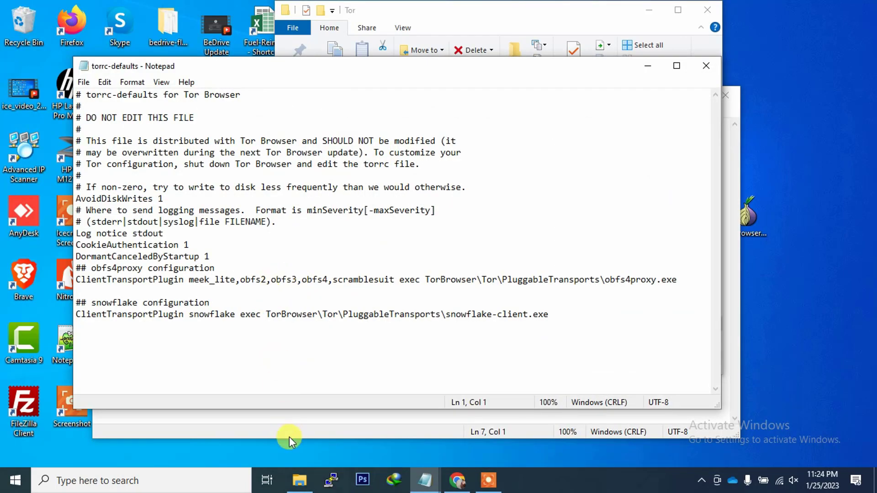
Step: Copy ", SocksPort 9152, ControlPort 9052" from the "data" notes to the end of the snowflake ClientTransportPlugin line in torrc-defaults
left_click(289, 429)
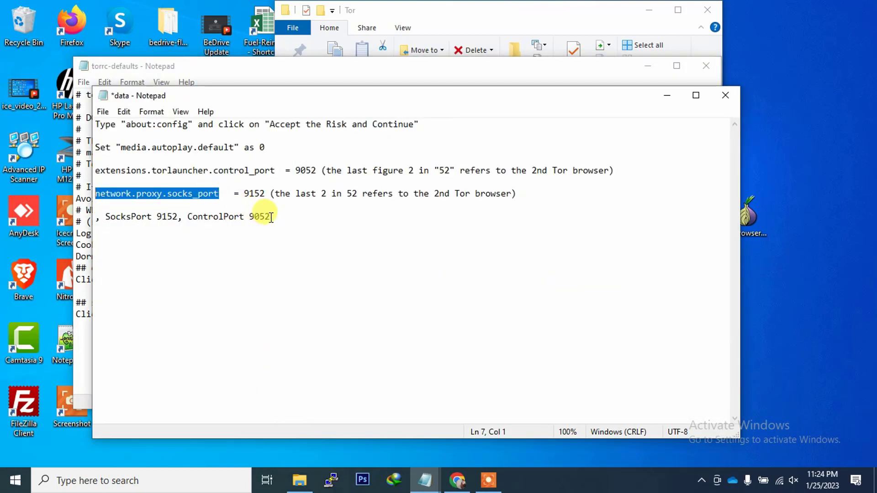
left_click_drag(272, 216, 97, 221)
key("ctrl+c")
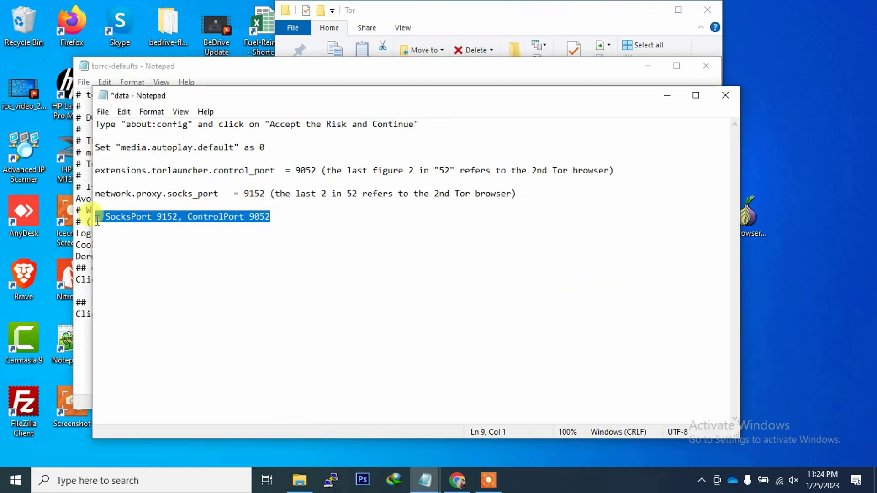
left_click(85, 343)
left_click(571, 315)
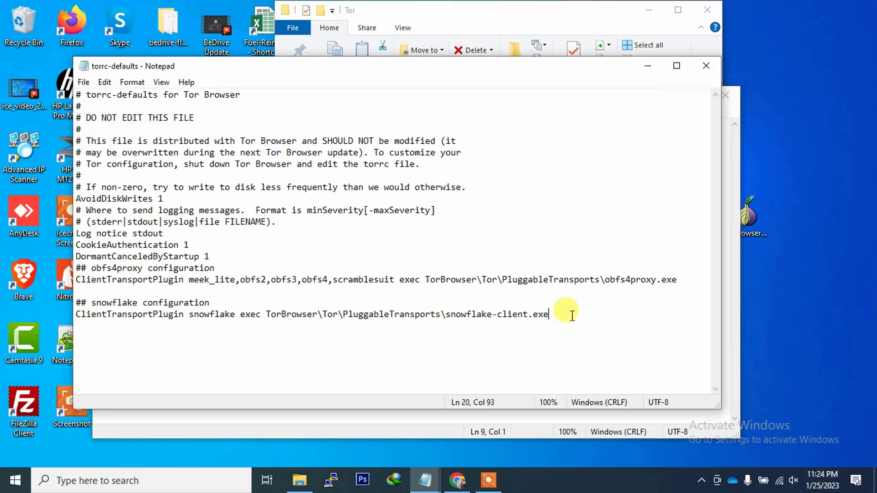
key("ctrl+v")
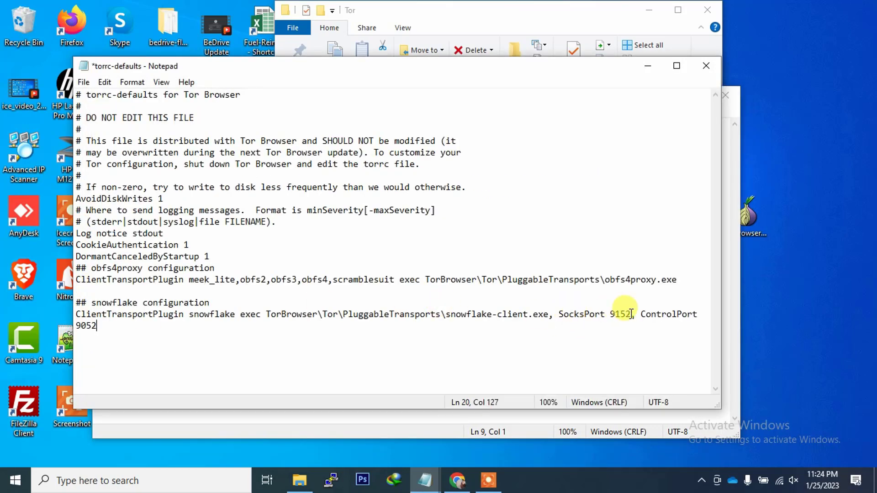
Step: Change the pasted ports to SocksPort 9154 and ControlPort 9054 in torrc-defaults and save the file
key("BackSpace")
type("4")
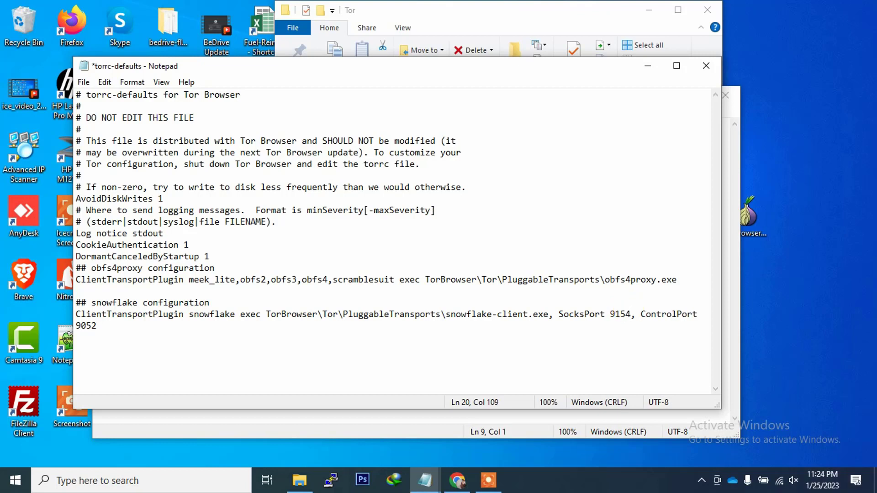
key("BackSpace")
type("4")
key("ctrl+s")
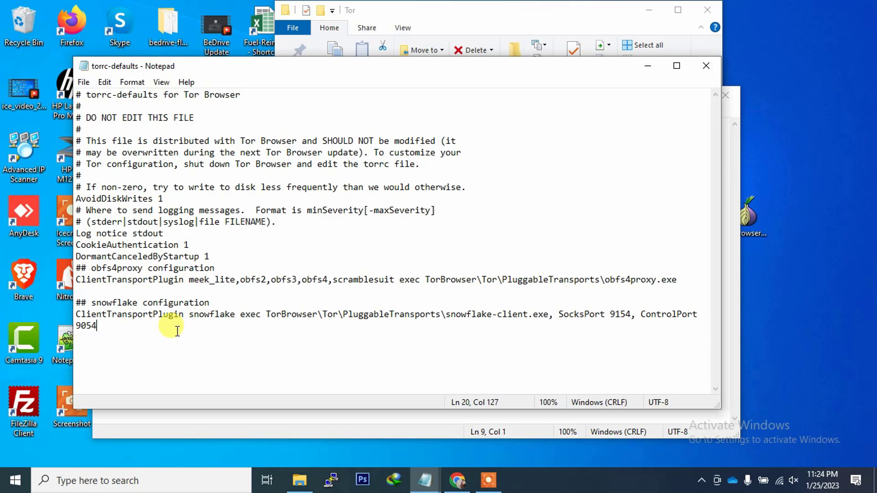
Step: Close torrc-defaults and the Tor folder window, and minimize the "data" notes to show the desktop
left_click(705, 67)
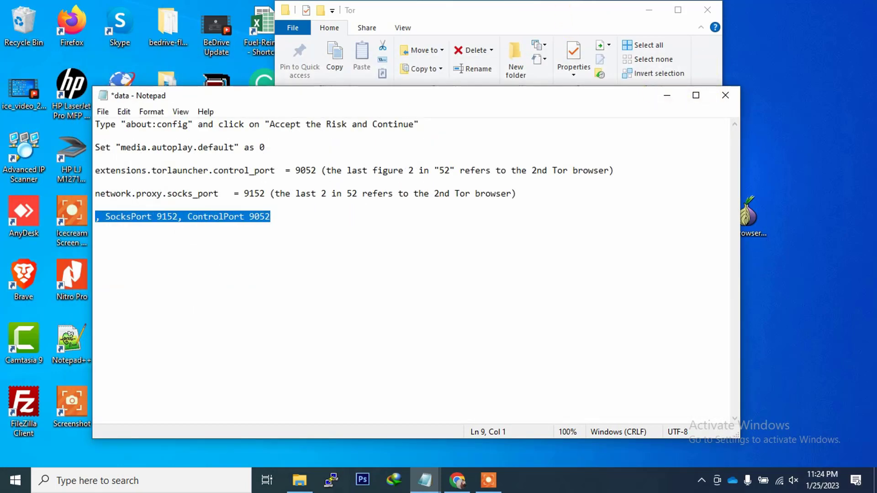
left_click(706, 66)
left_click(707, 10)
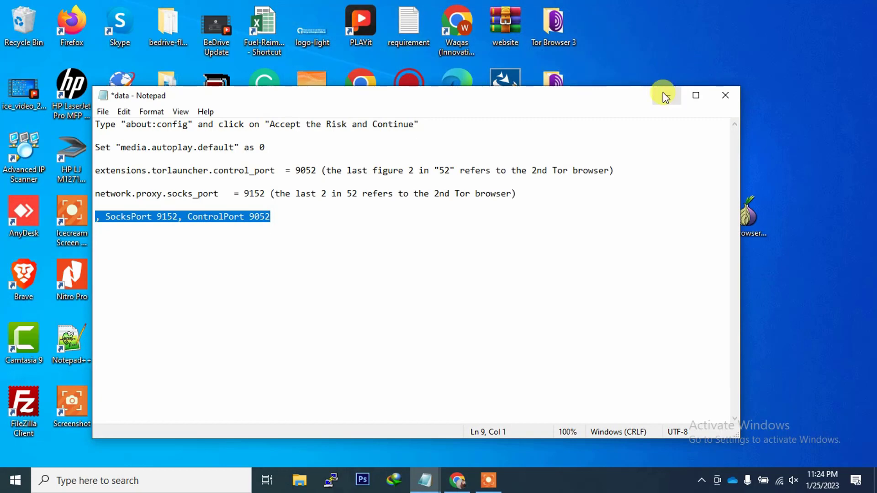
left_click(664, 96)
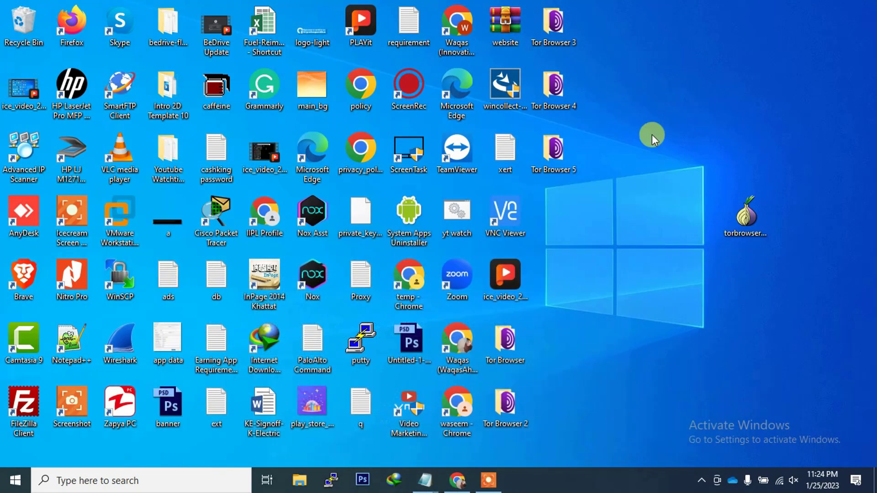
Step: Start the browser from the Tor Browser 5 folder and open about:config, accepting the risk warning
double_click(566, 169)
double_click(446, 159)
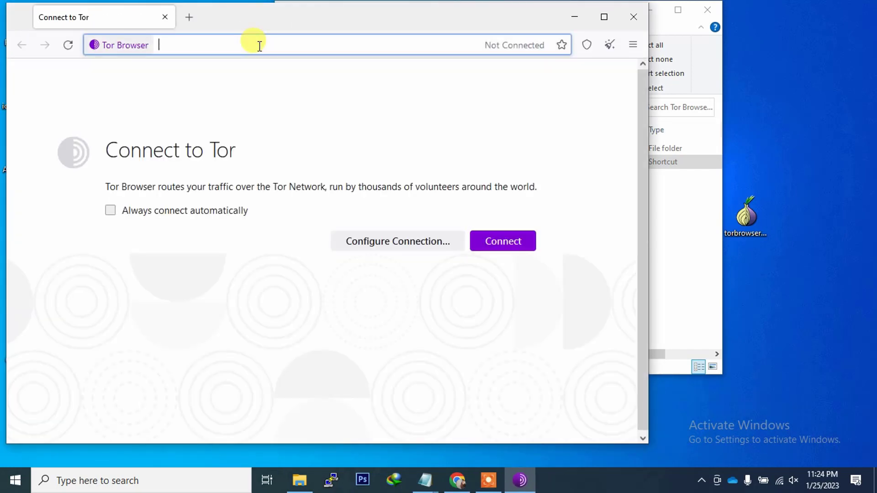
type("about")
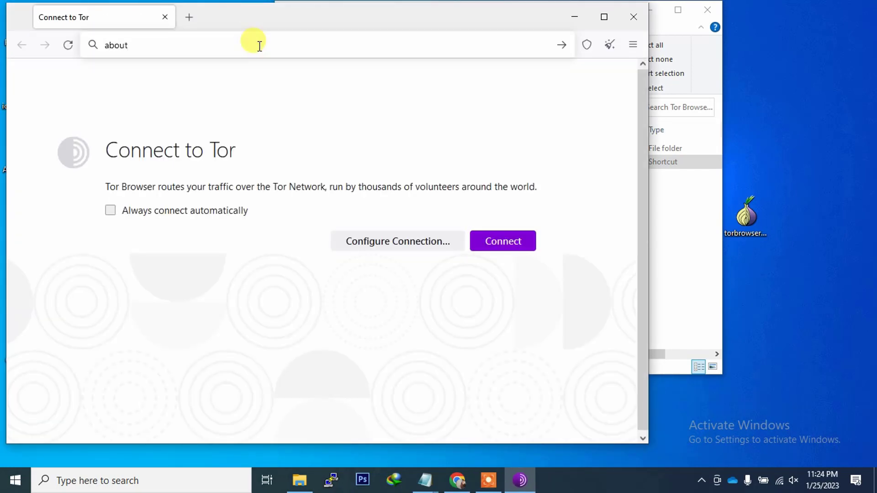
type(":config")
key("Return")
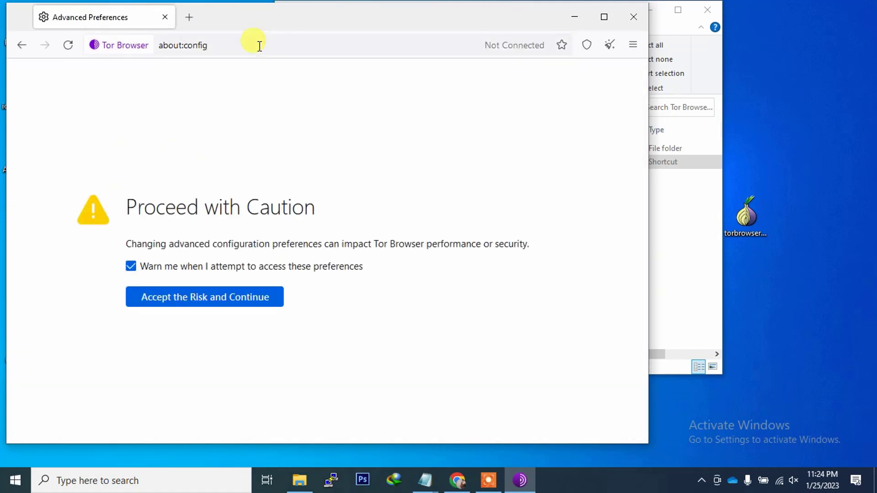
left_click(173, 302)
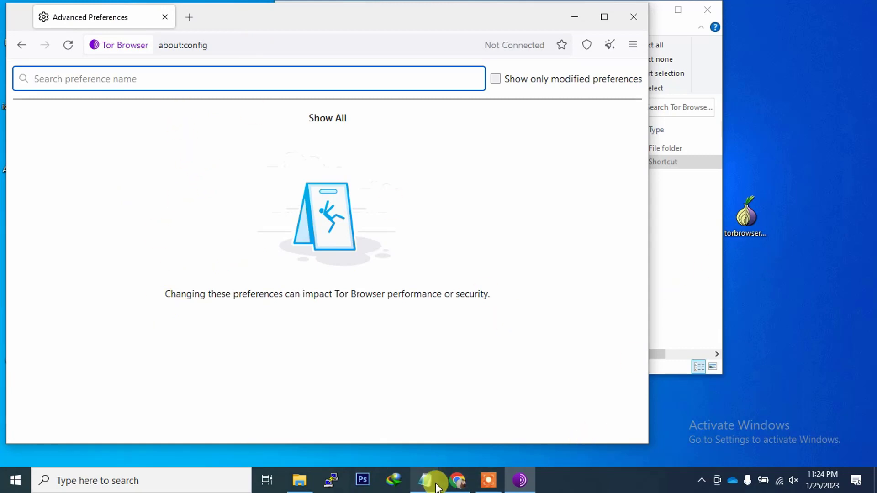
Step: Copy media.autoplay.default from the "data" notes, look it up in about:config and set it to 0
mouse_move(429, 479)
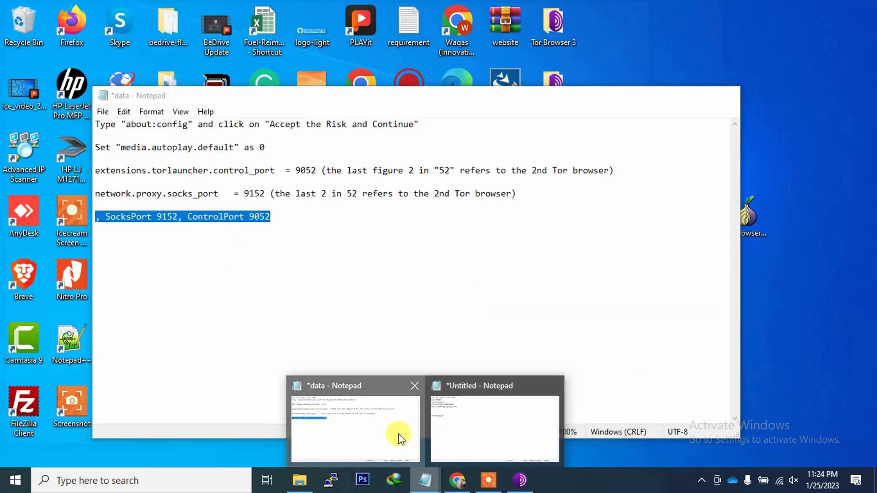
left_click(398, 434)
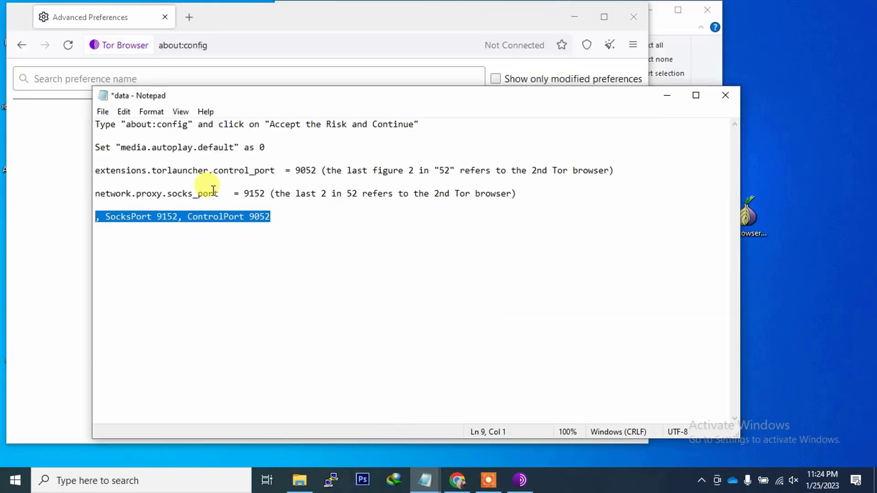
left_click_drag(234, 146, 126, 145)
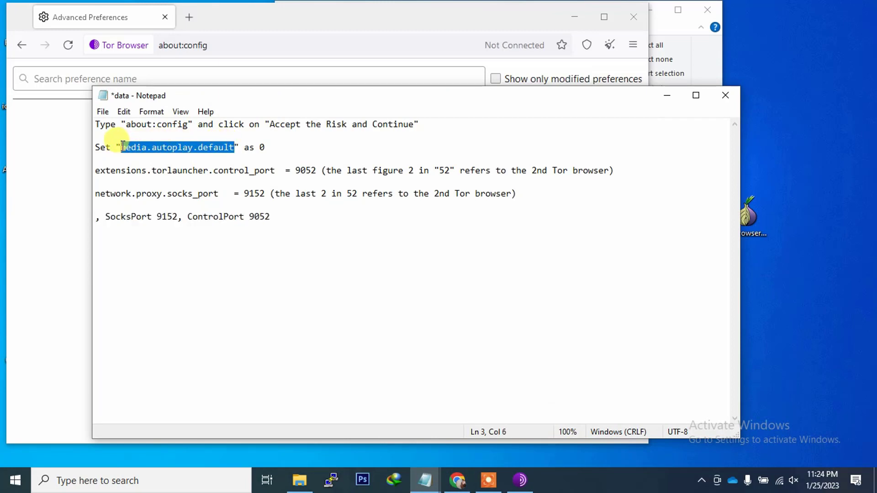
left_click(59, 76)
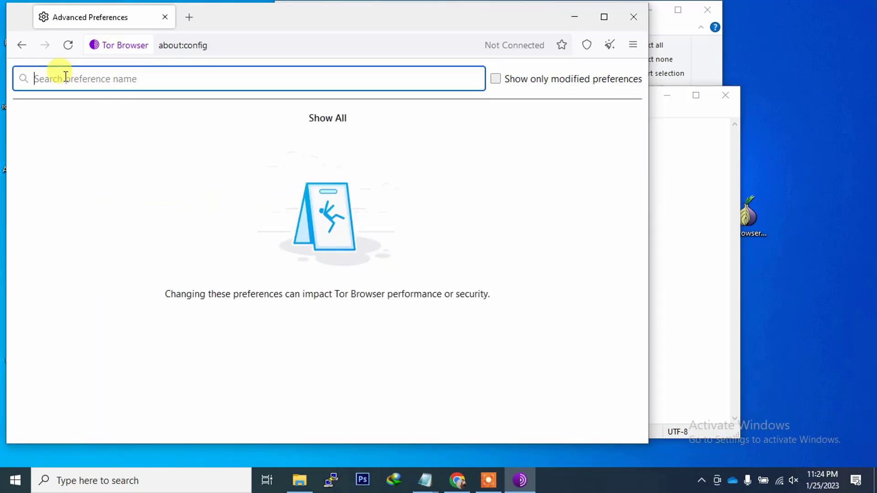
type("media.autoplay.default")
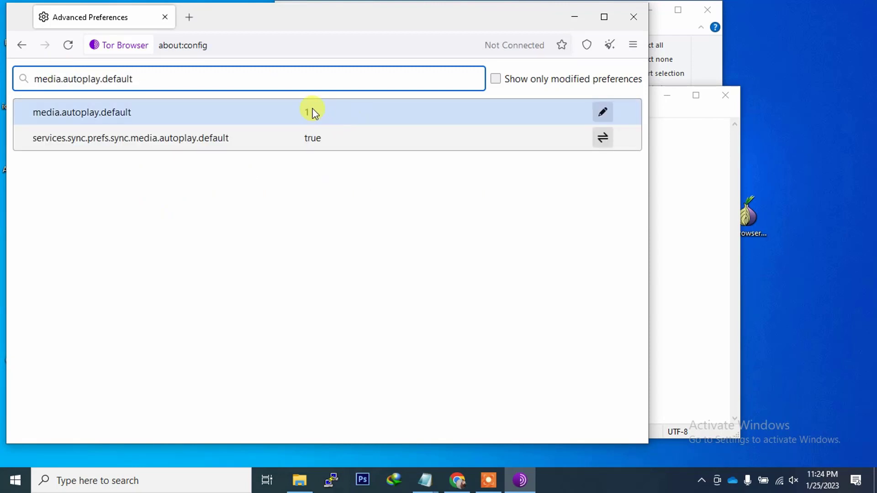
double_click(312, 112)
type("0")
key("Return")
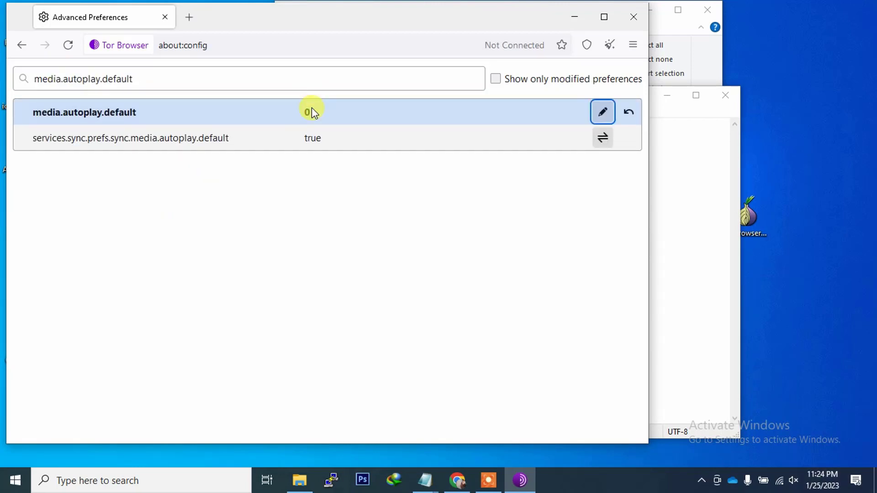
Step: Copy extensions.torlauncher.control_port from the "data" notes, look it up in about:config and set it to 9055
left_click(686, 216)
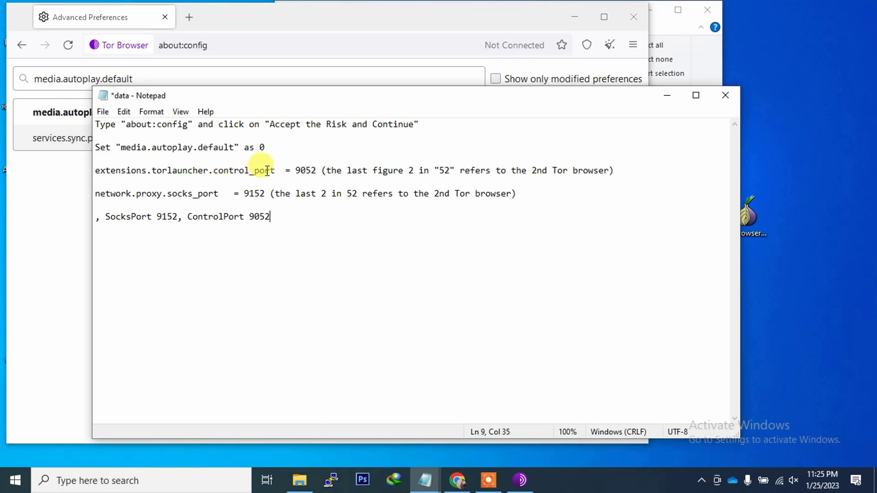
left_click_drag(276, 170, 90, 173)
key("ctrl+c")
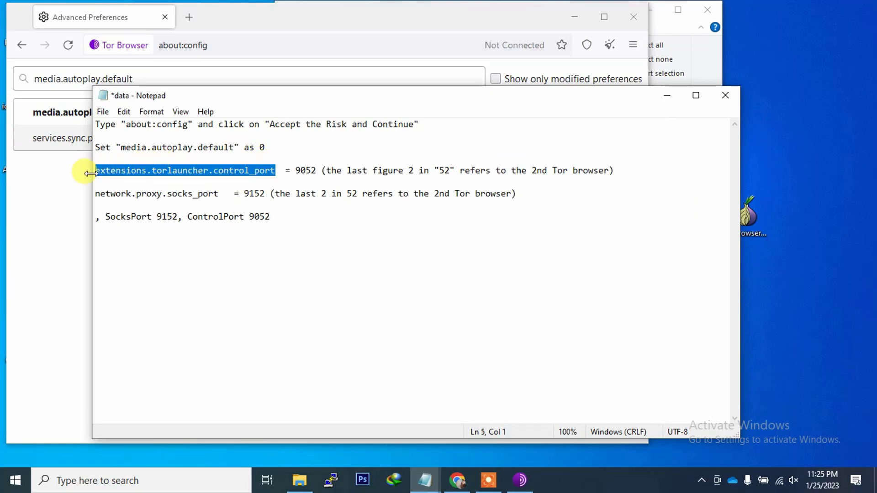
left_click(82, 78)
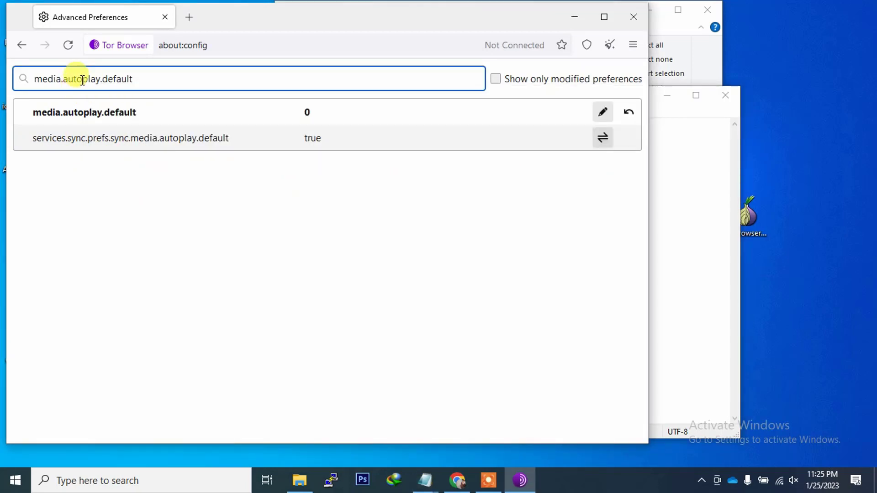
key("ctrl+a")
key("ctrl+v")
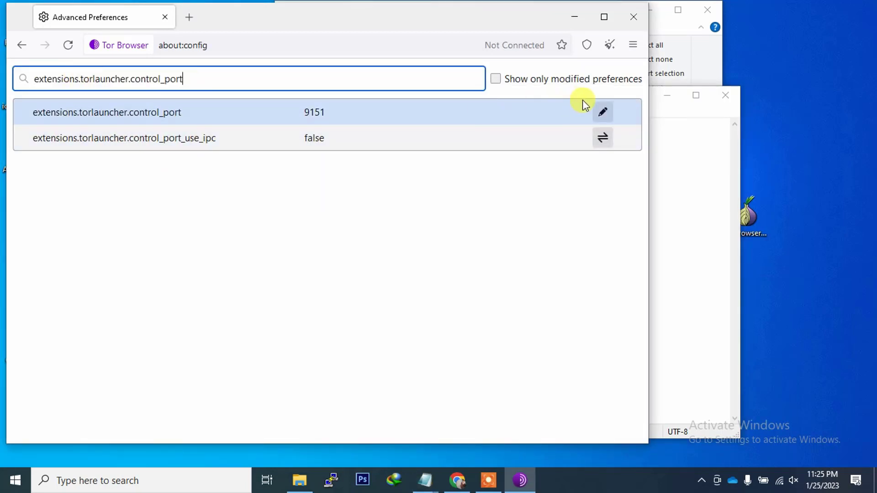
left_click(603, 109)
type("9055")
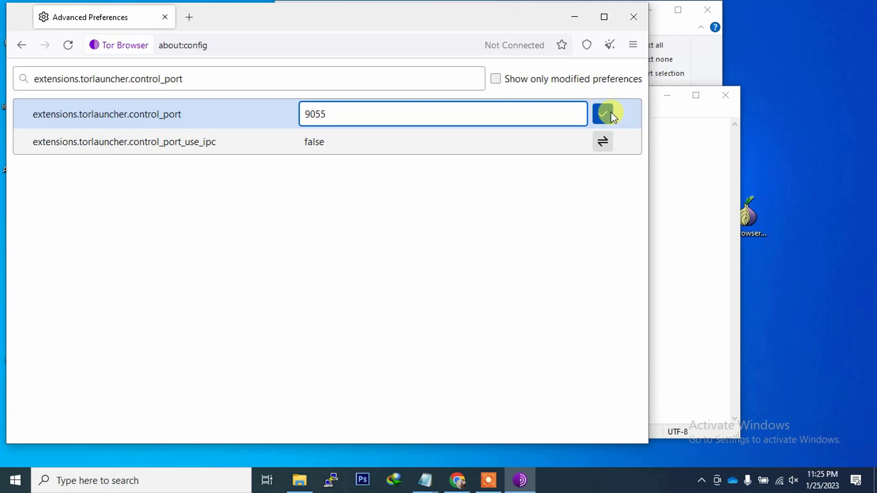
left_click(607, 112)
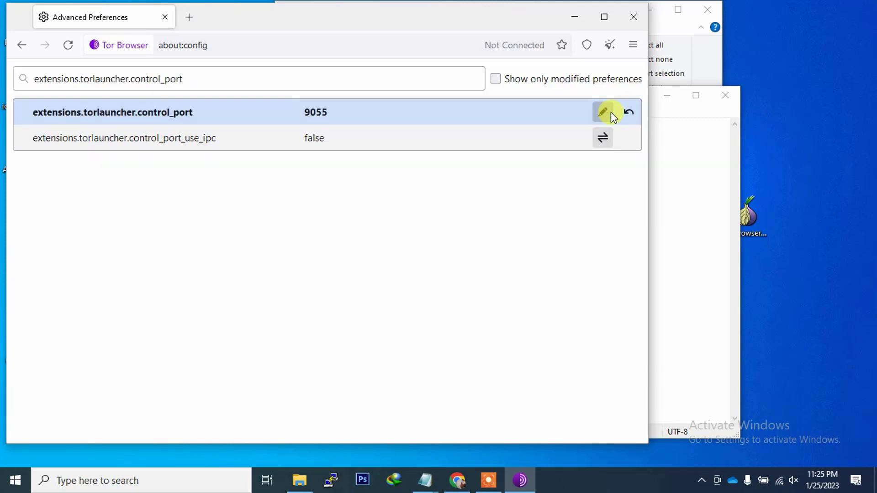
Step: Copy network.proxy.socks_port from the "data" notes, look it up in about:config and set it to 9155
left_click(696, 196)
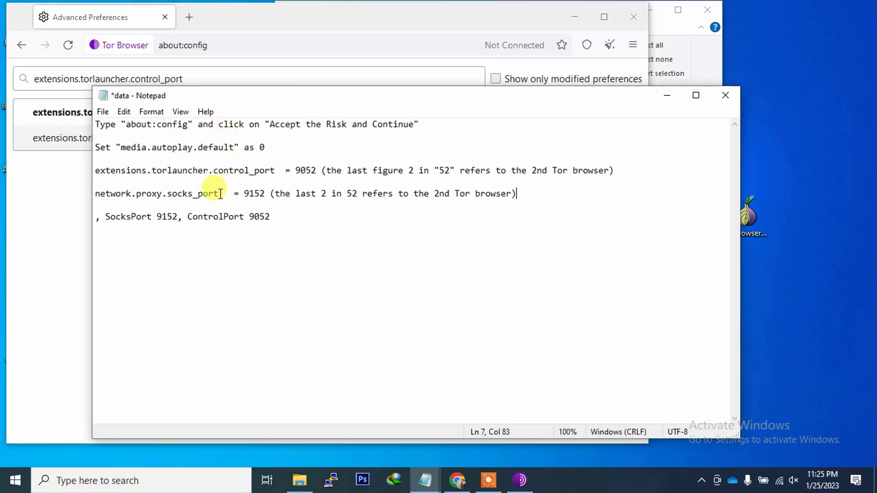
left_click_drag(219, 194, 96, 197)
key("ctrl+c")
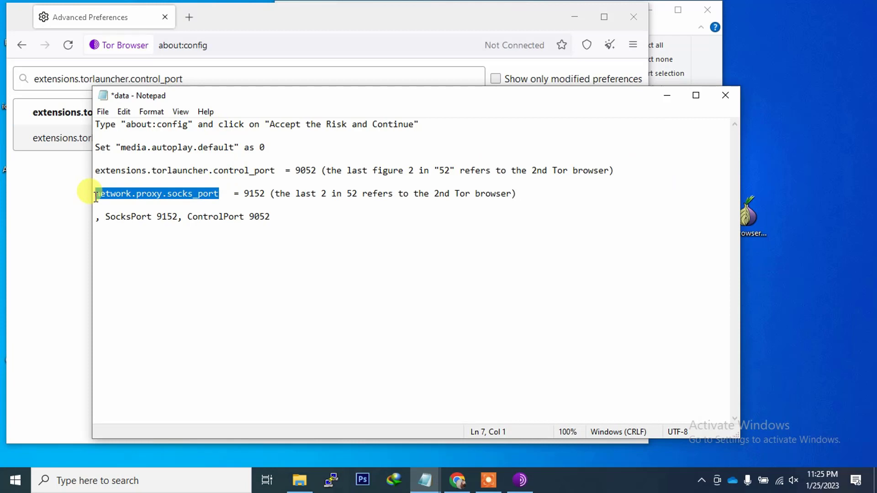
left_click(73, 68)
key("ctrl+a")
key("ctrl+v")
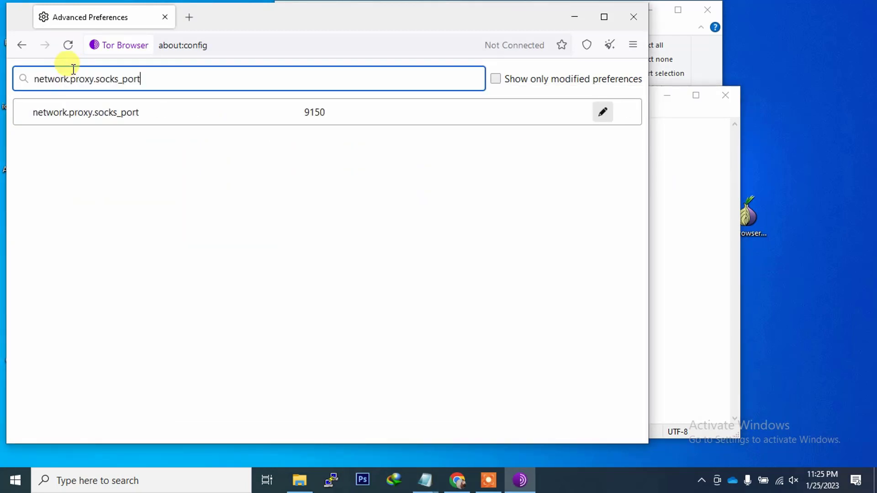
left_click(602, 111)
left_click(380, 106)
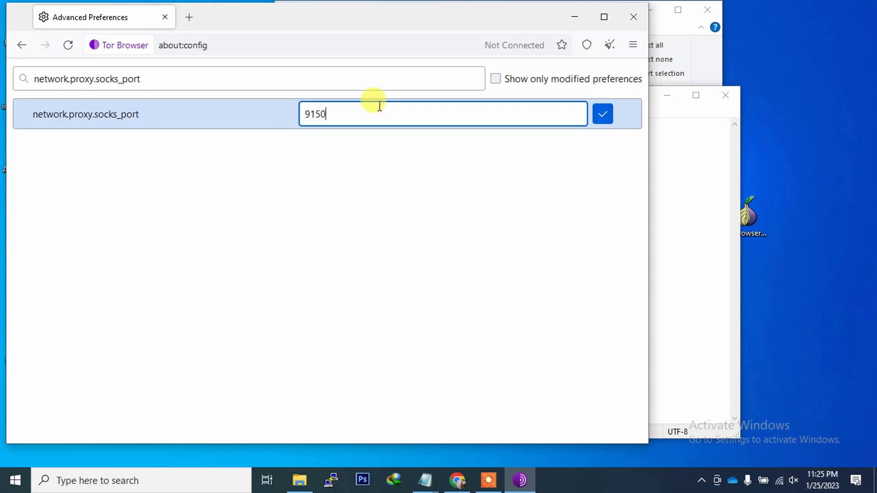
key("Return")
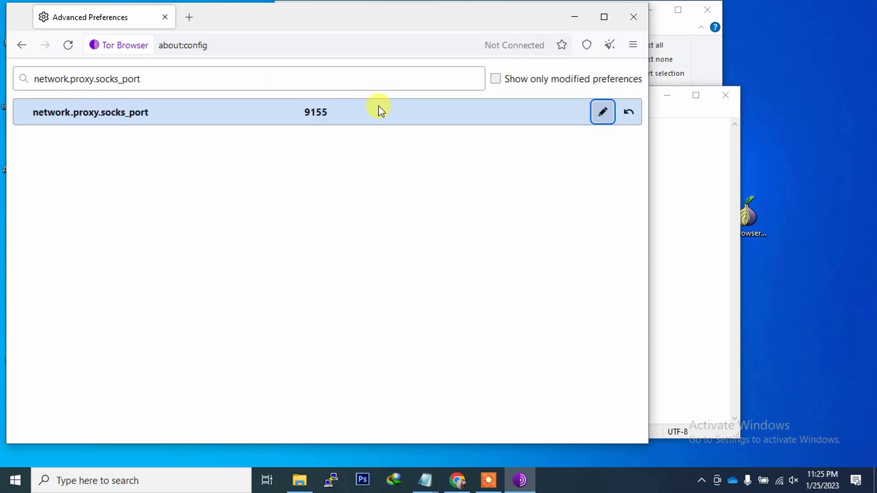
Step: Close the fifth browser and go to its Browser\TorBrowser\Data\Tor folder inside Tor Browser 5
left_click(633, 18)
left_click(596, 13)
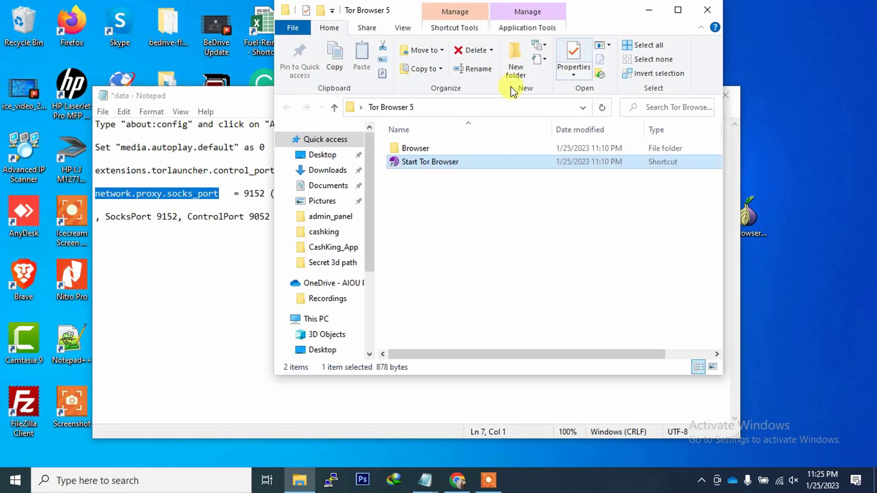
double_click(407, 148)
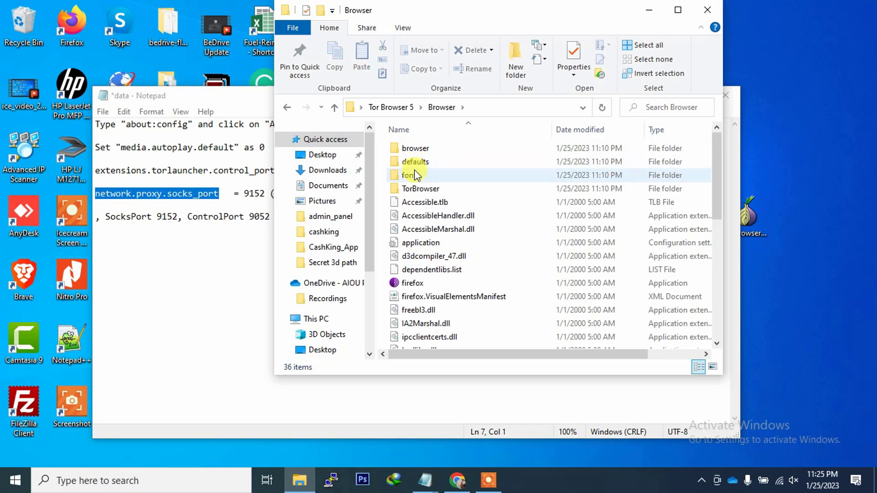
double_click(417, 190)
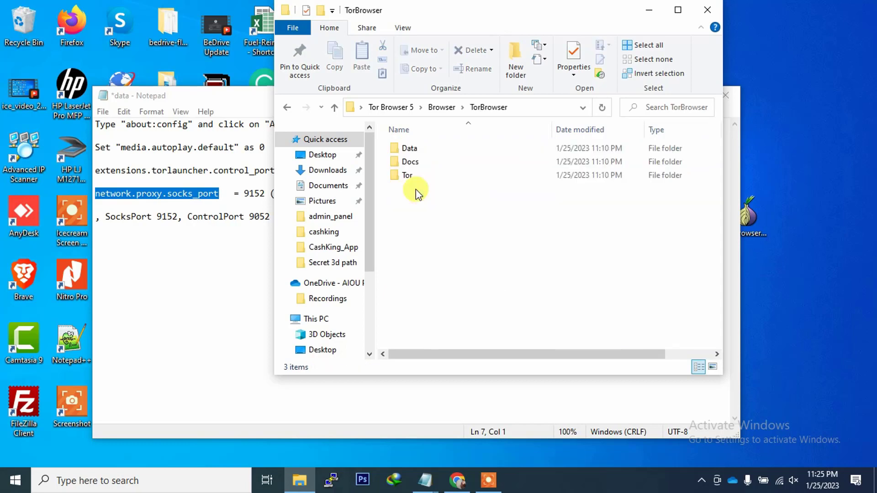
double_click(413, 150)
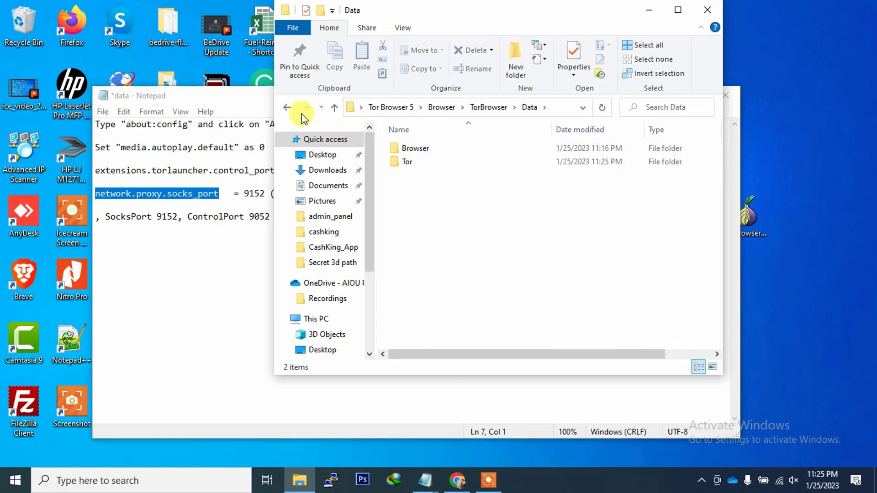
double_click(406, 160)
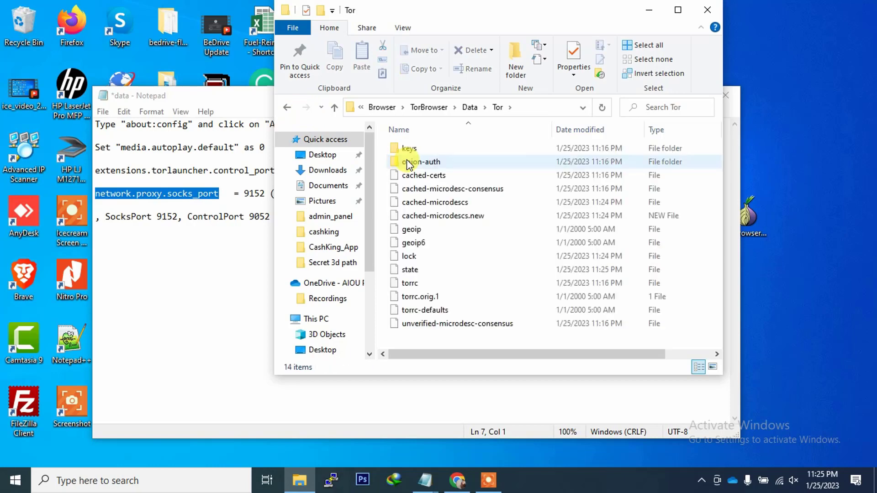
Step: Open the torrc-defaults file from Tor Browser 5's Tor folder in Notepad
right_click(413, 311)
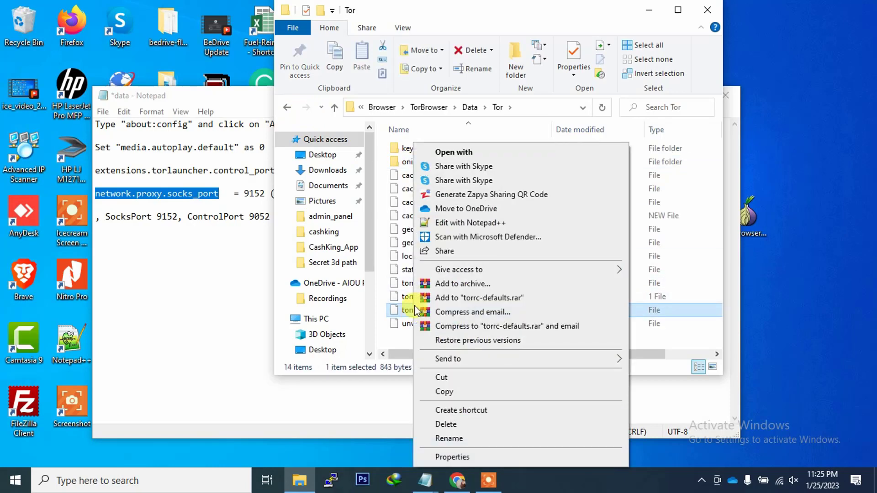
left_click(451, 153)
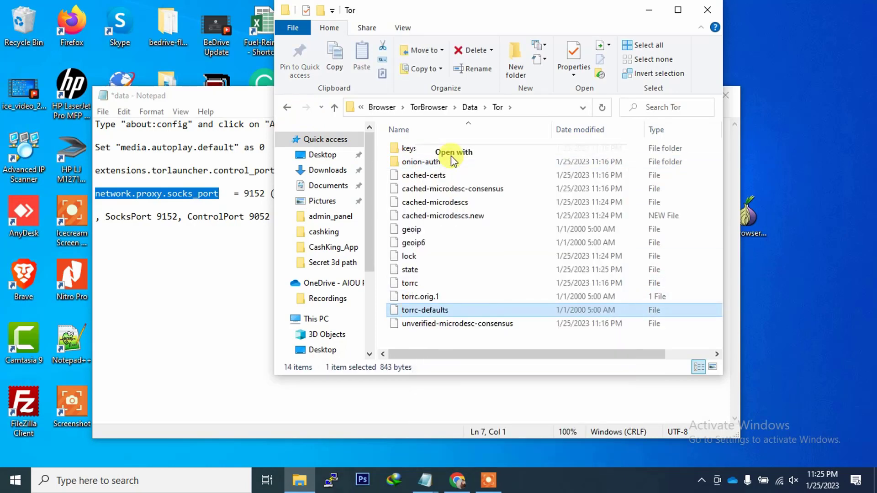
double_click(376, 303)
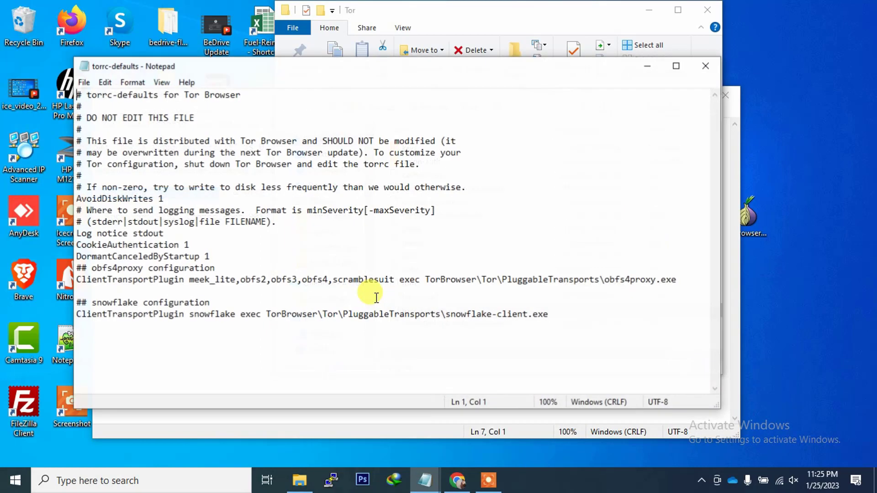
Step: Copy the ", SocksPort 9152, ControlPort 9052" text from the "data" notes and append it to the snowflake-client.exe line in torrc-defaults
left_click(375, 418)
left_click(270, 216)
left_click_drag(271, 216, 94, 207)
key("ctrl+c")
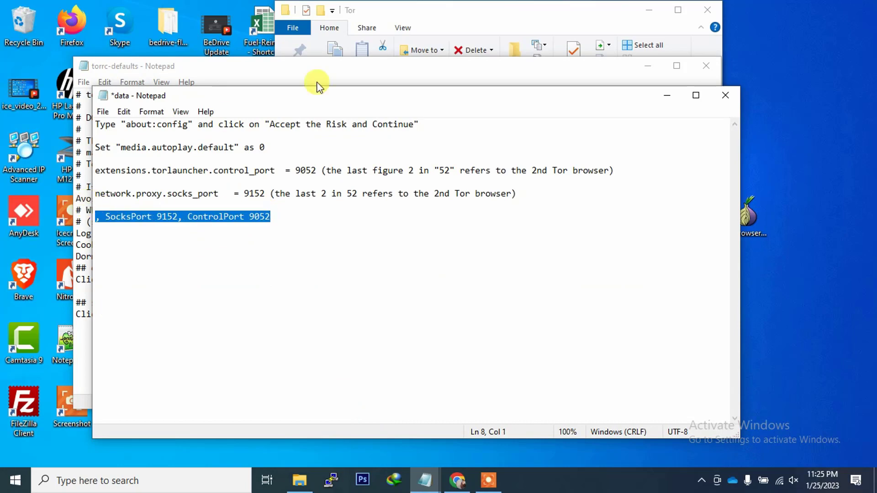
left_click(354, 69)
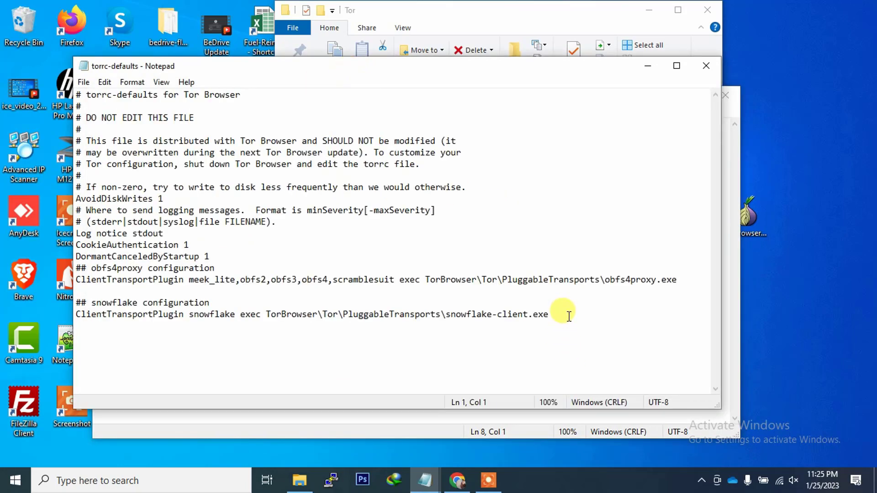
key("Return")
key("ctrl+v")
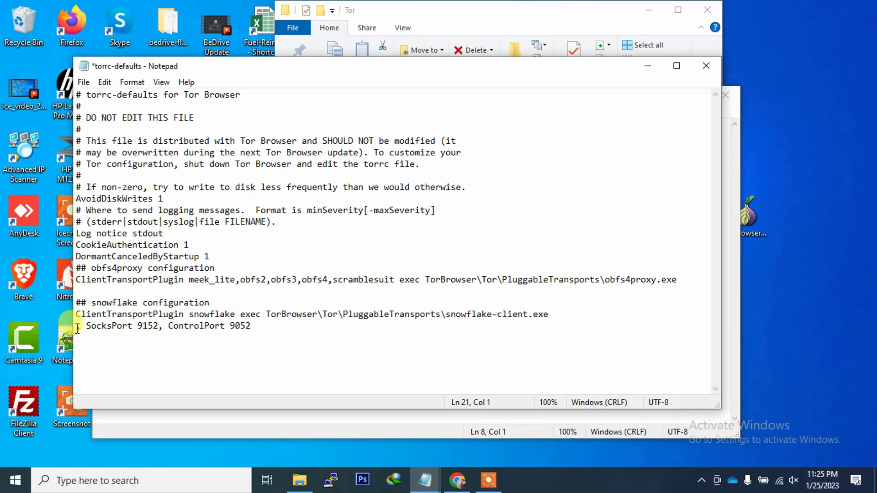
key("BackSpace")
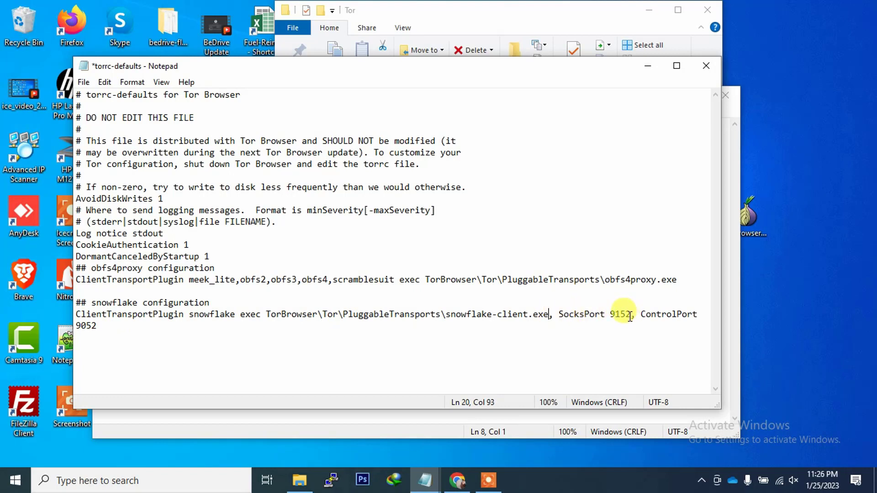
Step: Set SocksPort to 9155 and ControlPort to 9055 in torrc-defaults, save the file and close it
type("5")
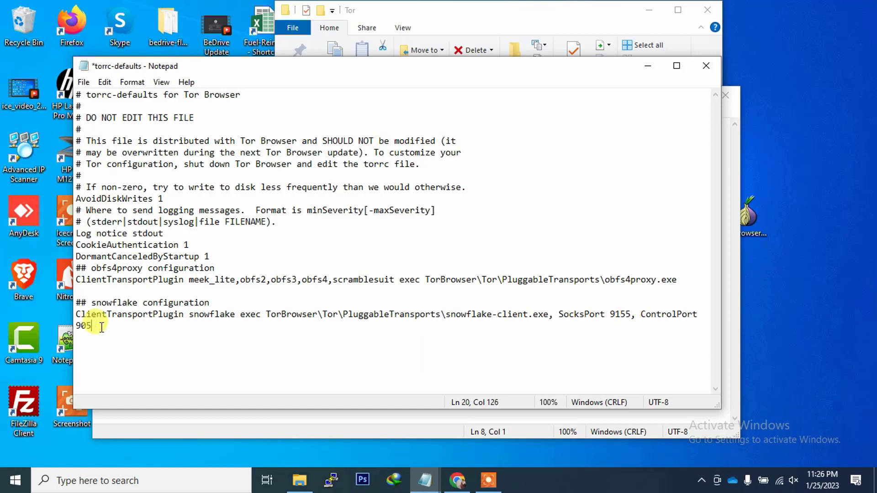
key("ctrl+s")
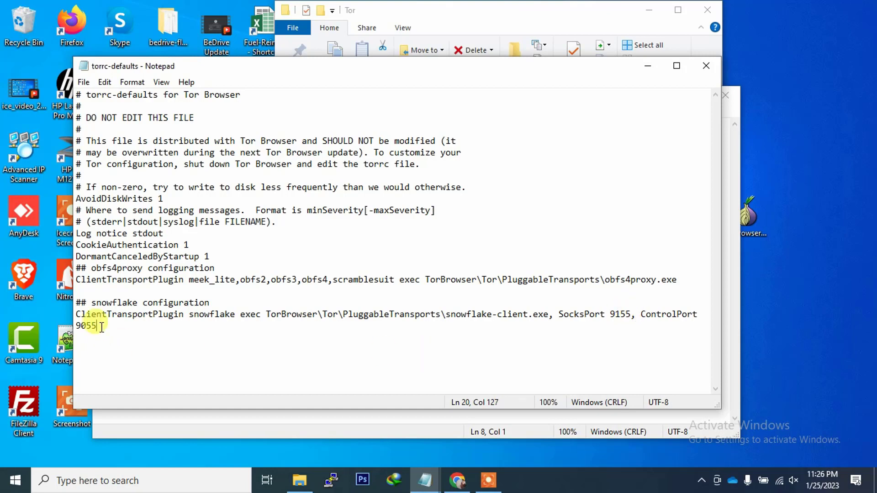
left_click(707, 69)
Step: Minimize the "data" notes without saving them and close the Tor folder window
left_click(725, 95)
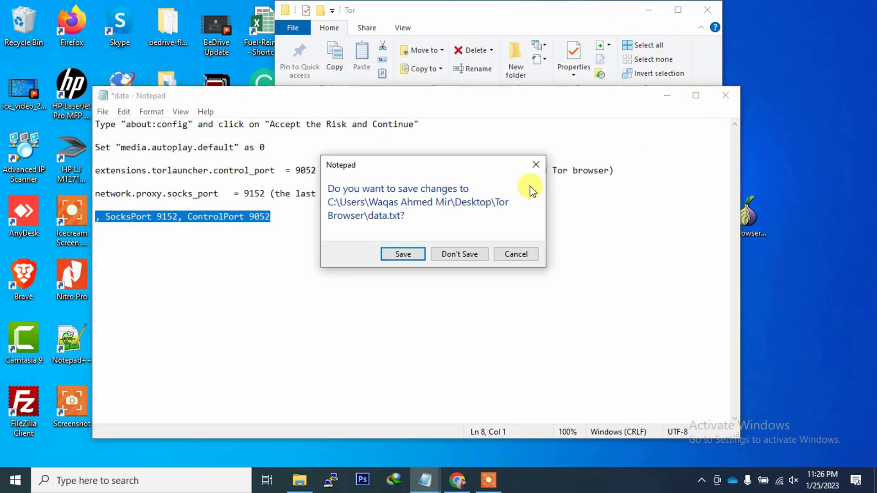
left_click(522, 258)
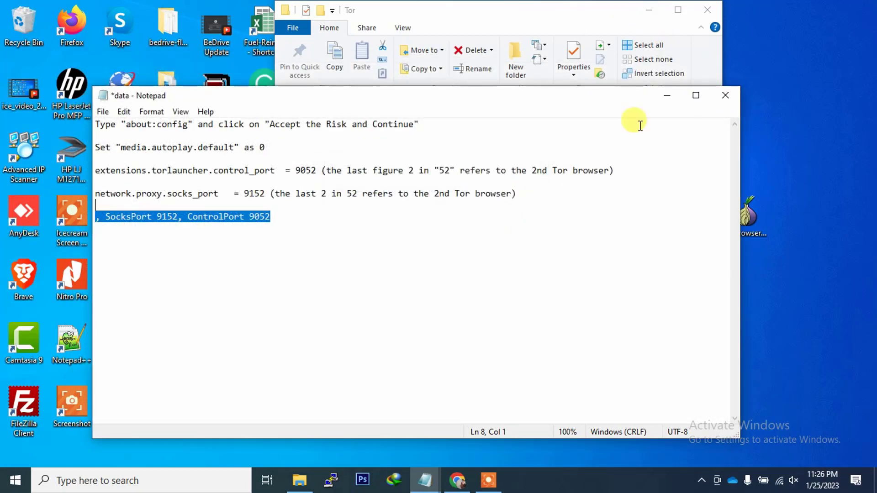
left_click(667, 95)
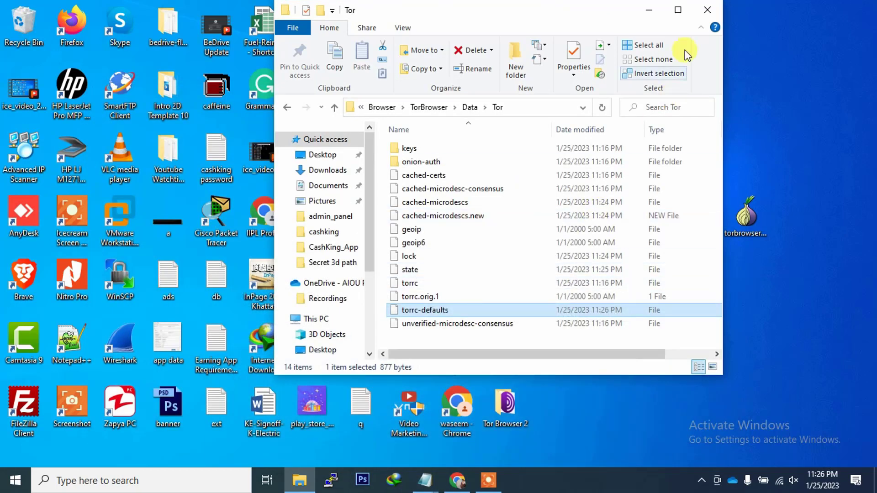
left_click(708, 10)
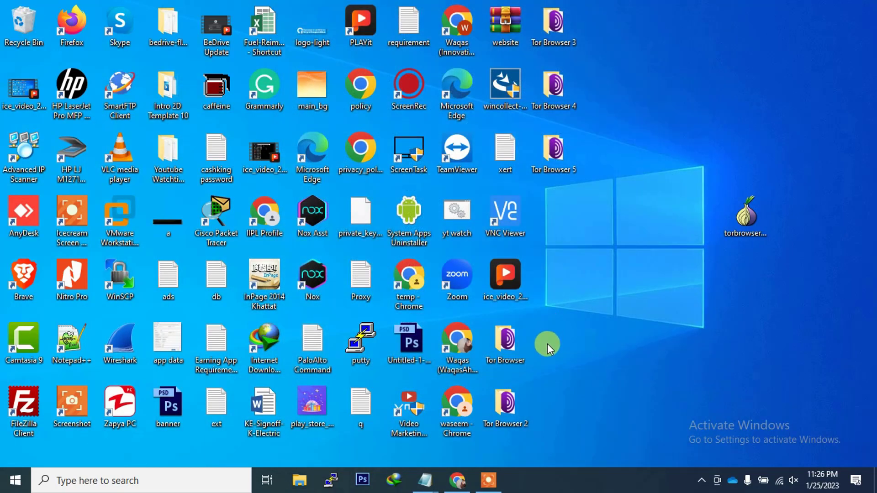
Step: Start the first browser from the Tor Browser folder, connect it to Tor and clear its windows off the desktop folders
double_click(506, 353)
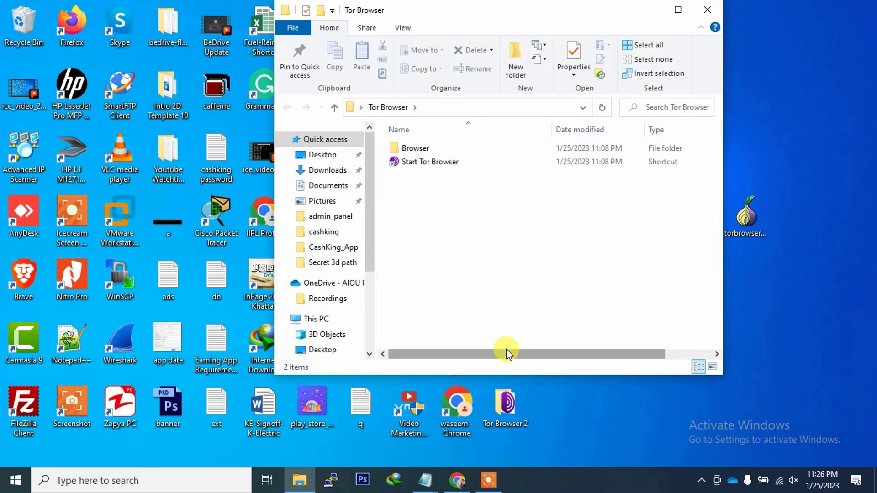
left_click(488, 483)
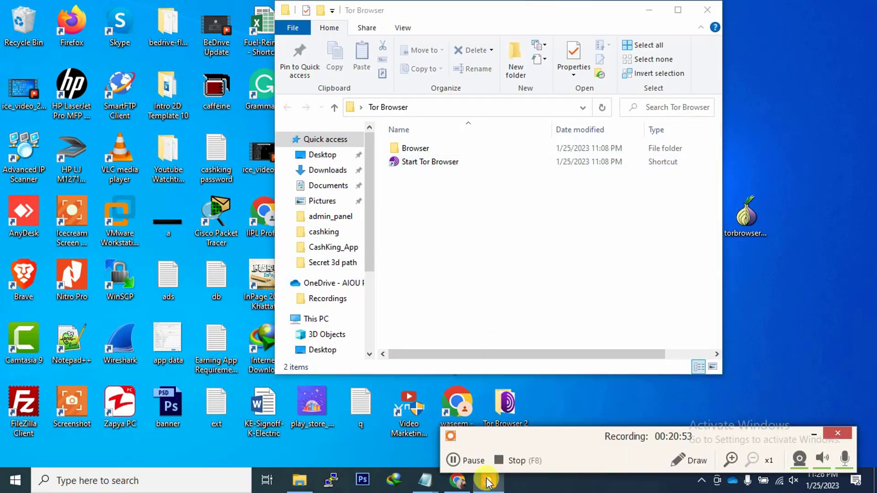
left_click(475, 462)
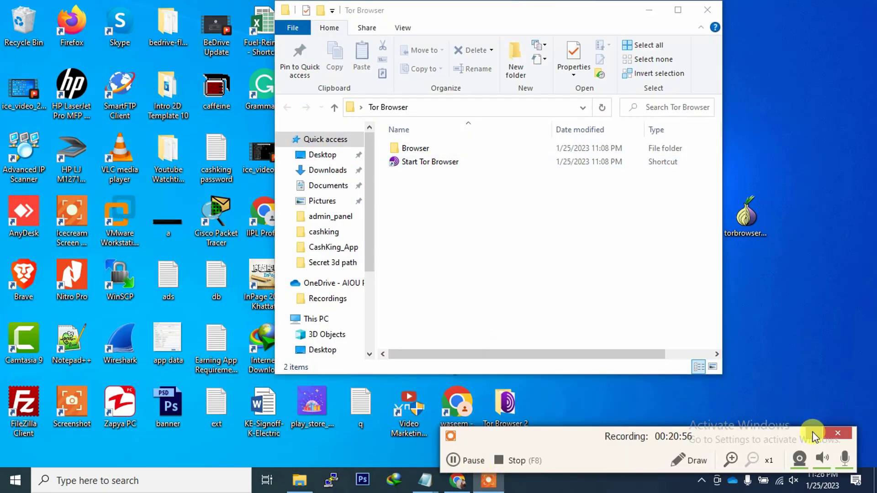
left_click(814, 434)
double_click(430, 163)
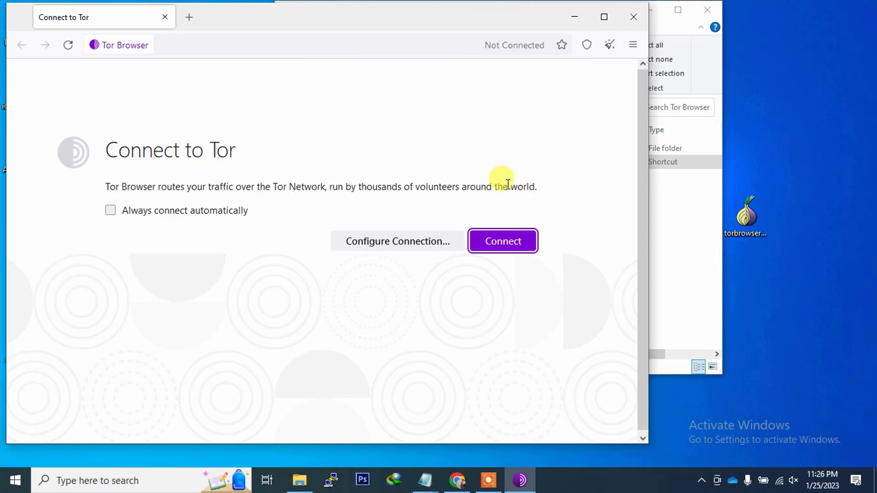
left_click(502, 238)
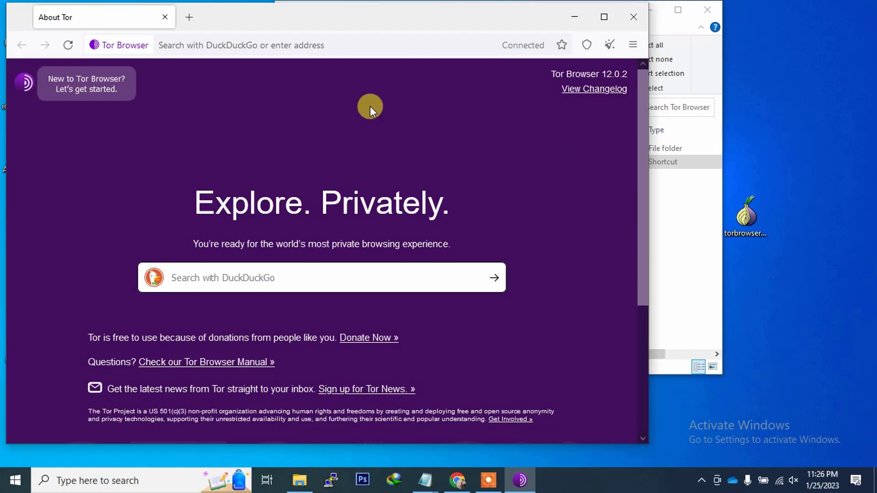
left_click(681, 213)
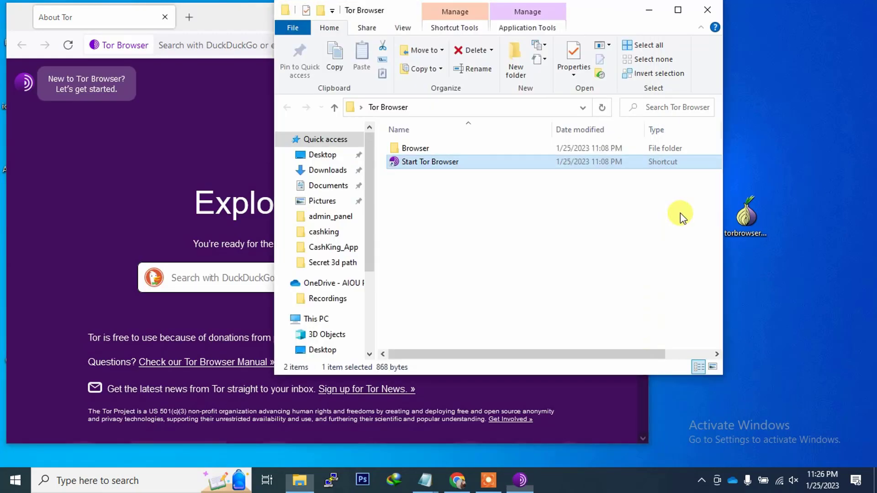
left_click(653, 9)
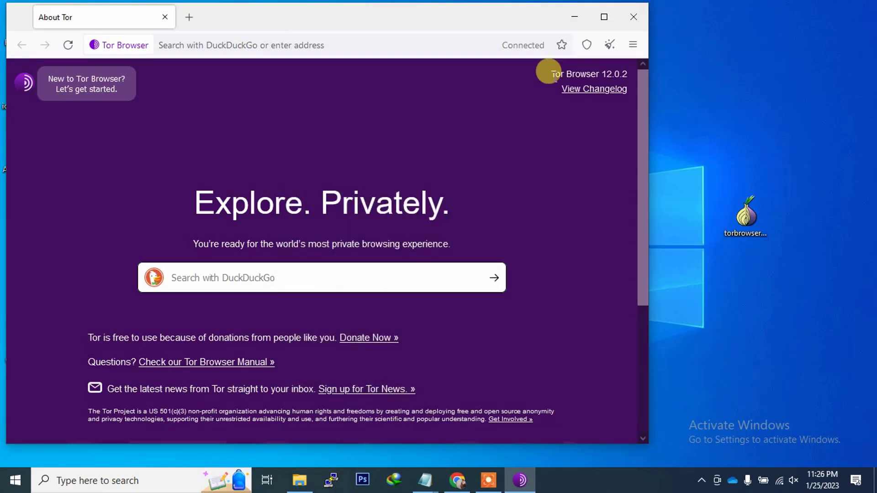
left_click_drag(528, 17, 295, 36)
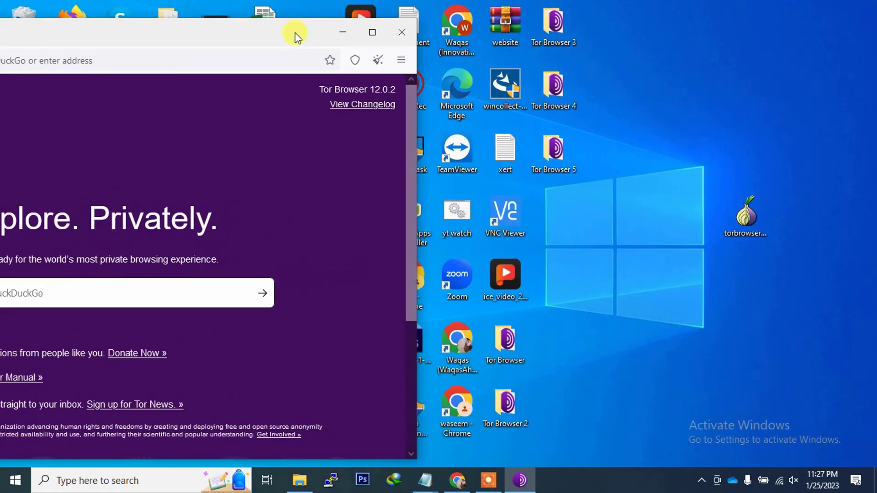
Step: Start the second browser from the Tor Browser 2 folder, connect it to Tor and move its window off the desktop folders
double_click(500, 403)
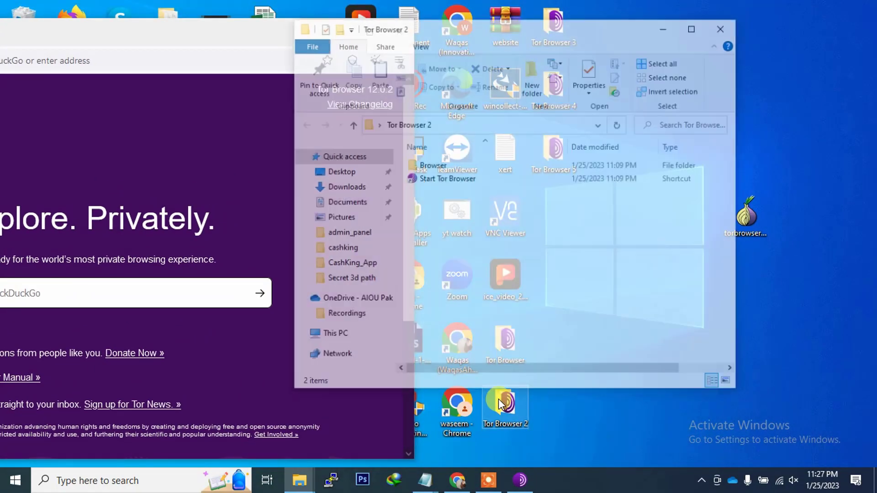
double_click(456, 182)
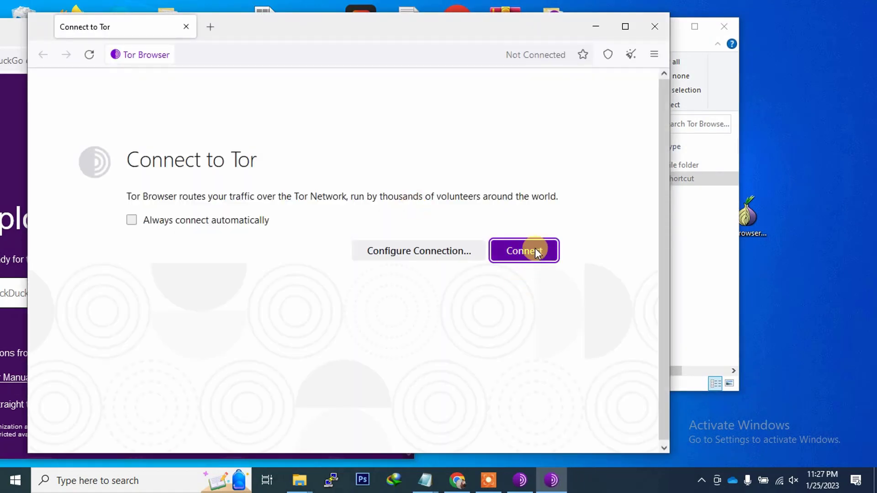
left_click(536, 251)
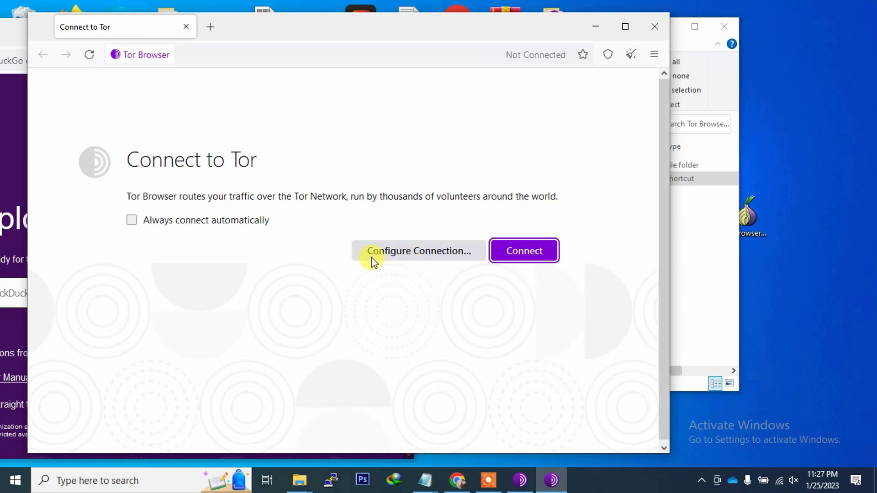
left_click(535, 250)
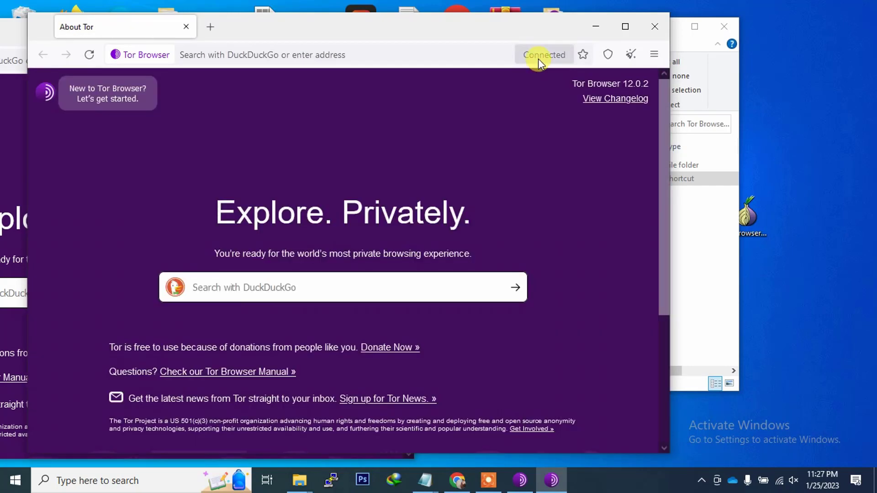
left_click(691, 249)
left_click(666, 29)
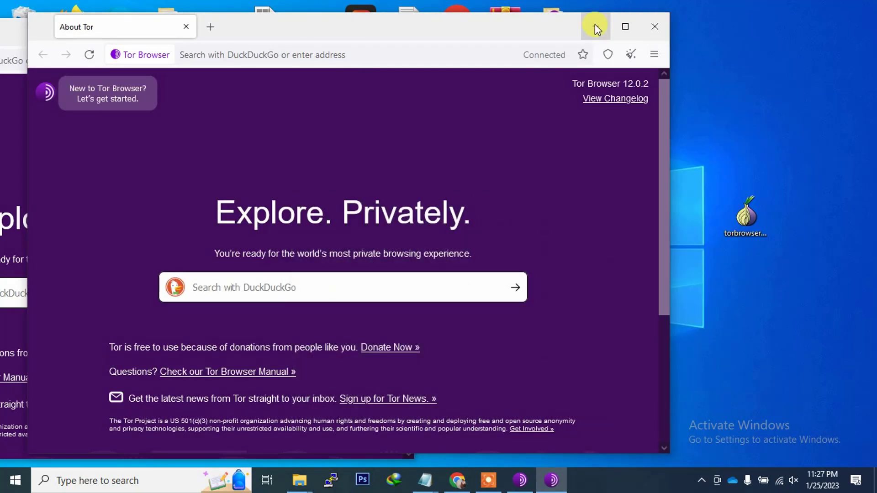
left_click_drag(554, 33, 386, 42)
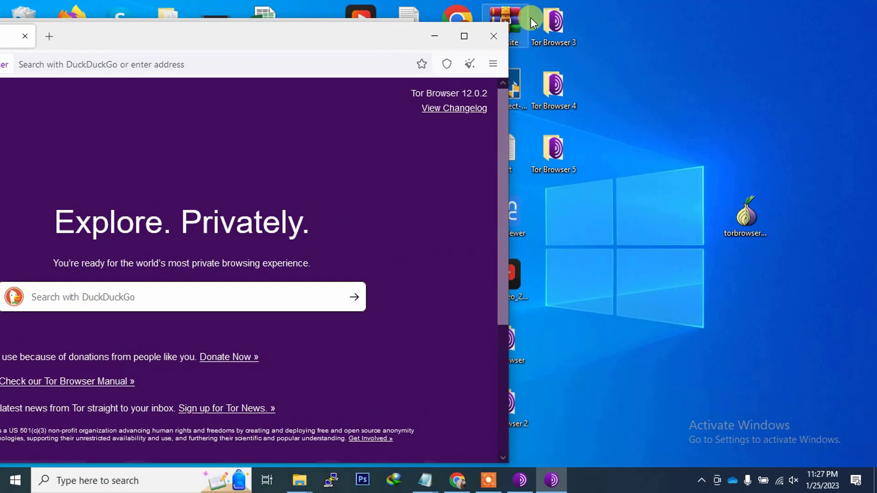
Step: Start the third browser from the Tor Browser 3 folder, connect it to Tor and minimize the browser and folder windows
double_click(552, 23)
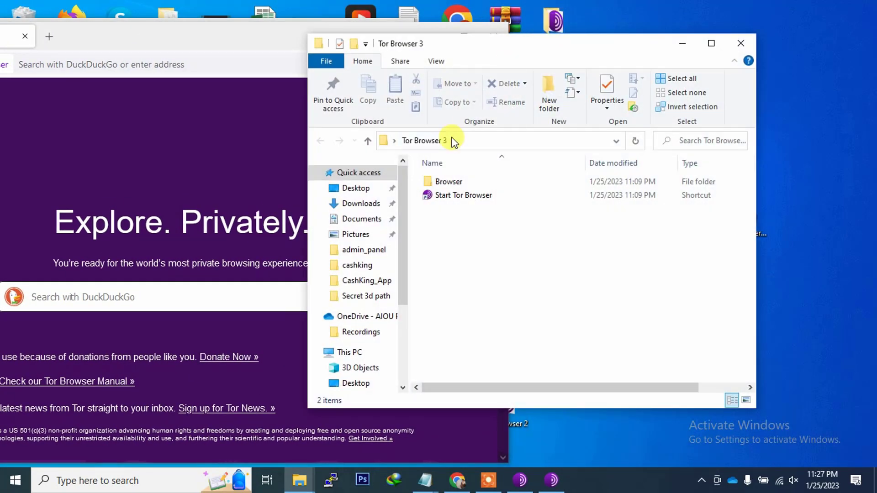
double_click(455, 195)
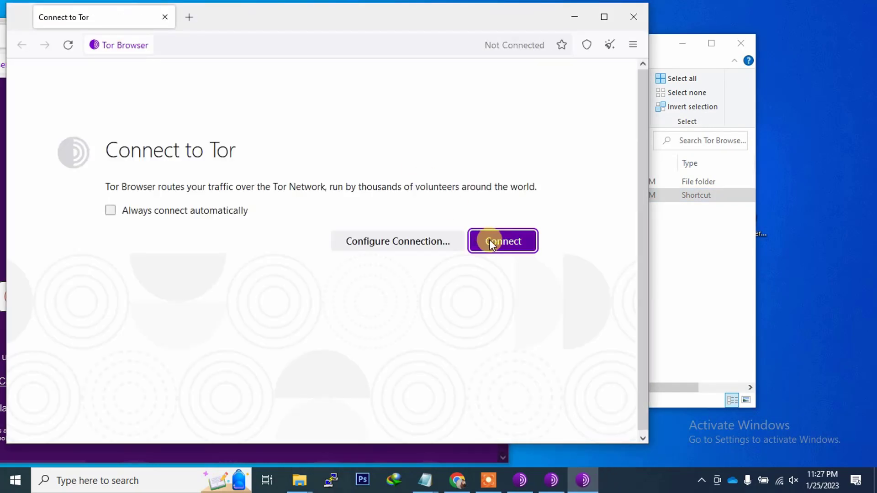
left_click(490, 240)
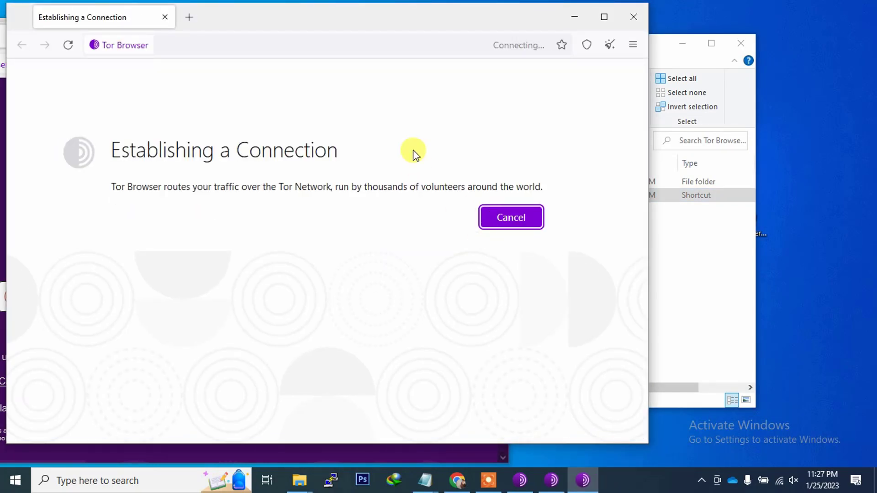
left_click(507, 244)
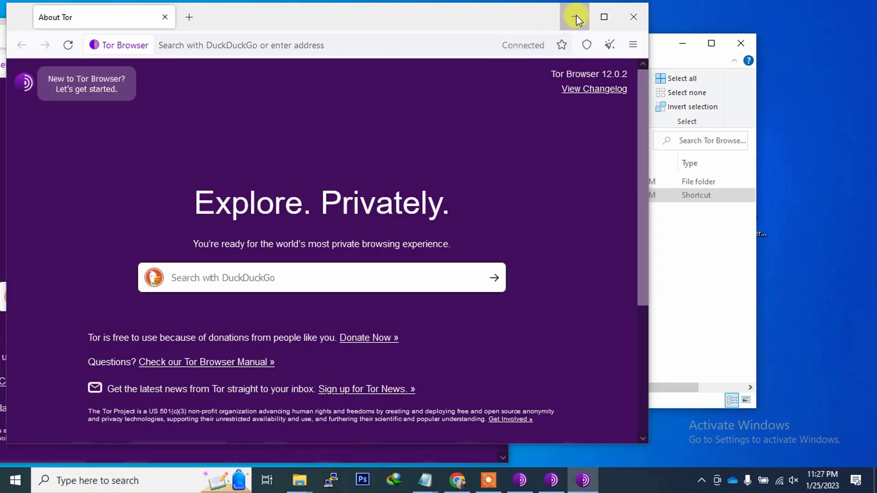
left_click(576, 18)
left_click(682, 43)
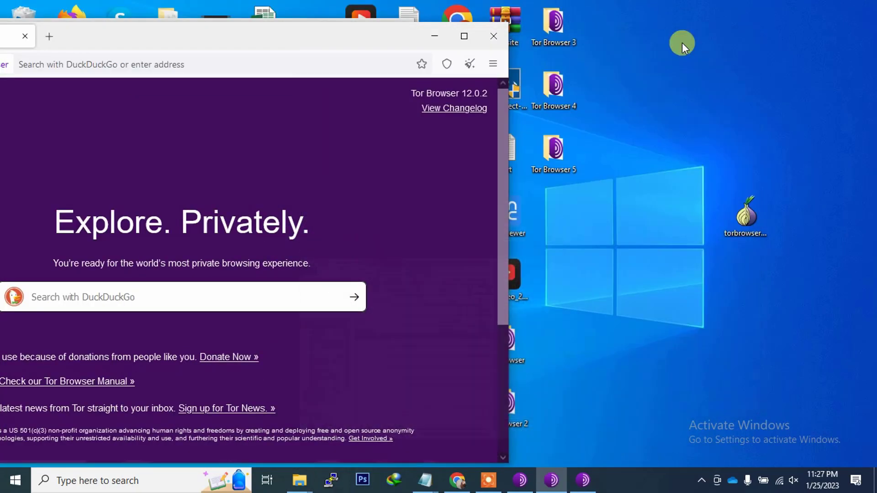
Step: Start the fourth browser from the Tor Browser 4 folder, connect it to Tor and minimize the browser and folder windows
double_click(551, 92)
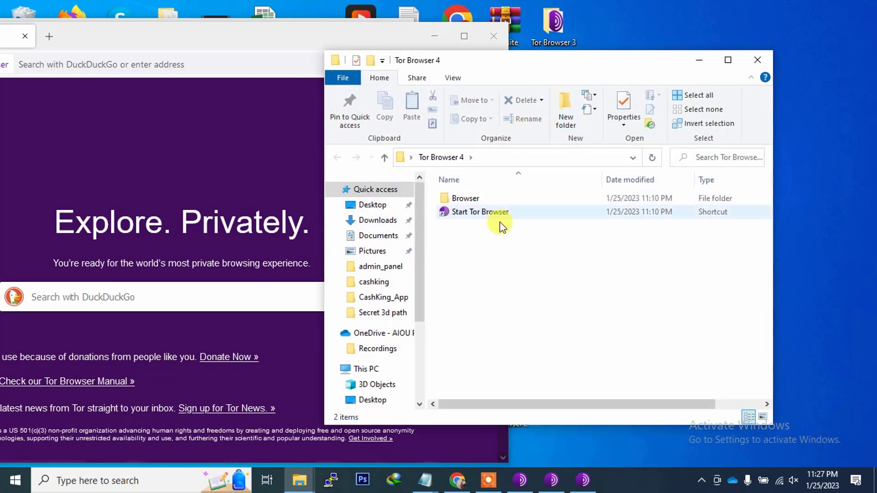
double_click(474, 218)
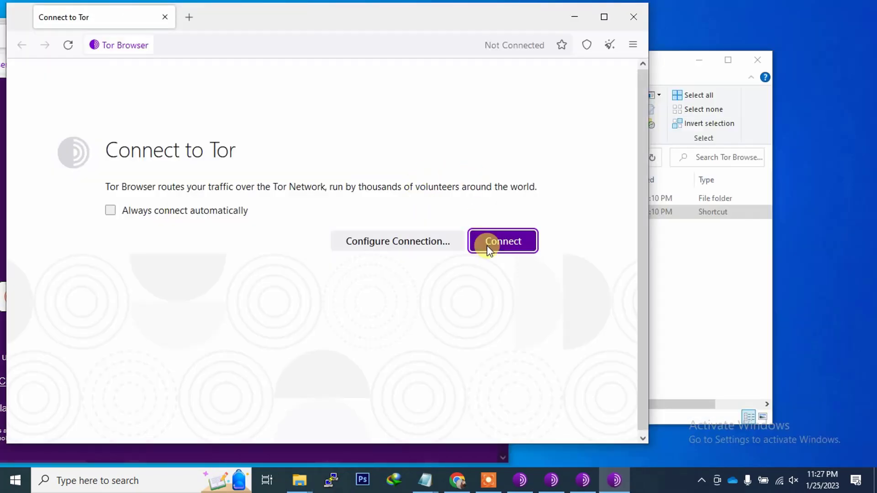
left_click(487, 245)
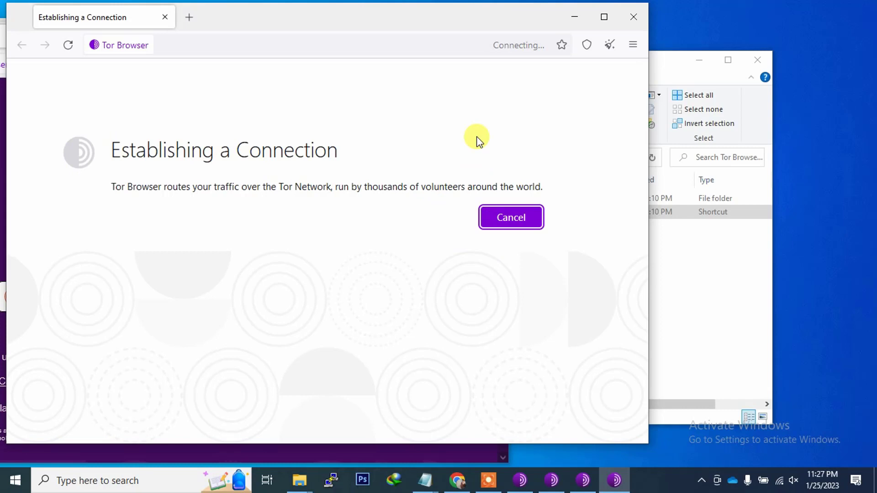
left_click(496, 243)
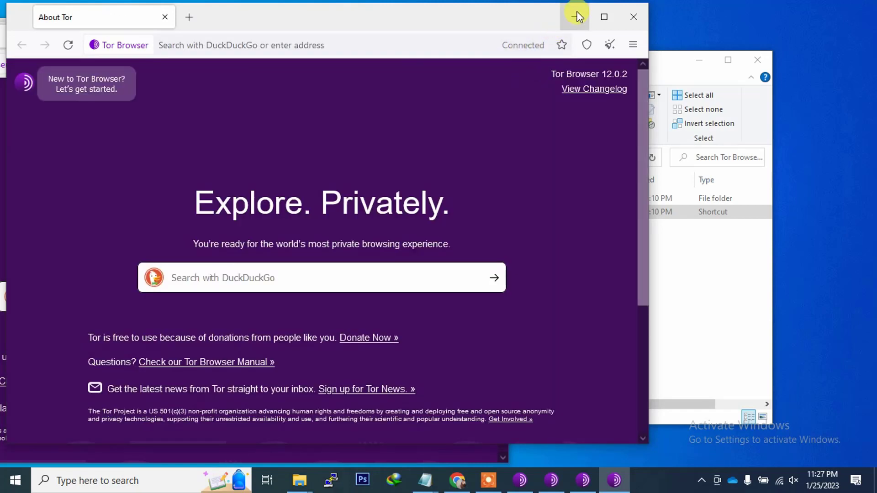
left_click(576, 17)
left_click(698, 60)
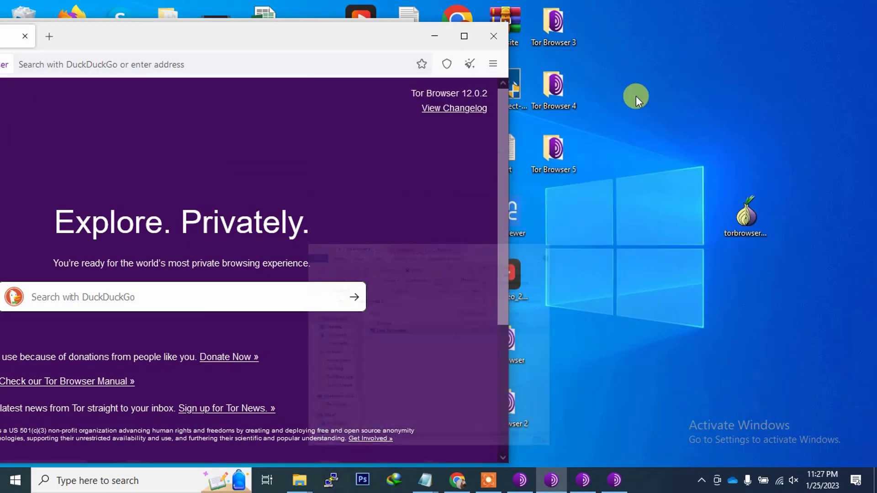
Step: Start the fifth browser from the Tor Browser 5 folder, connect it to Tor and minimize the browser and folder windows
double_click(554, 151)
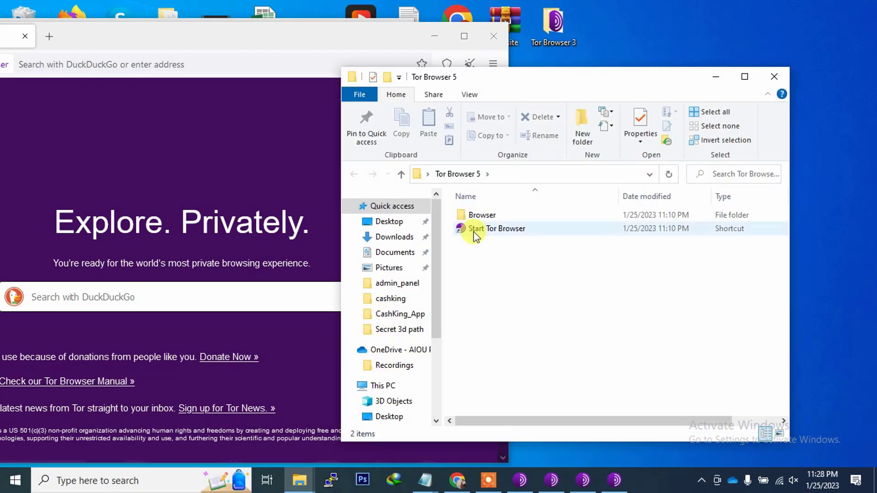
double_click(475, 230)
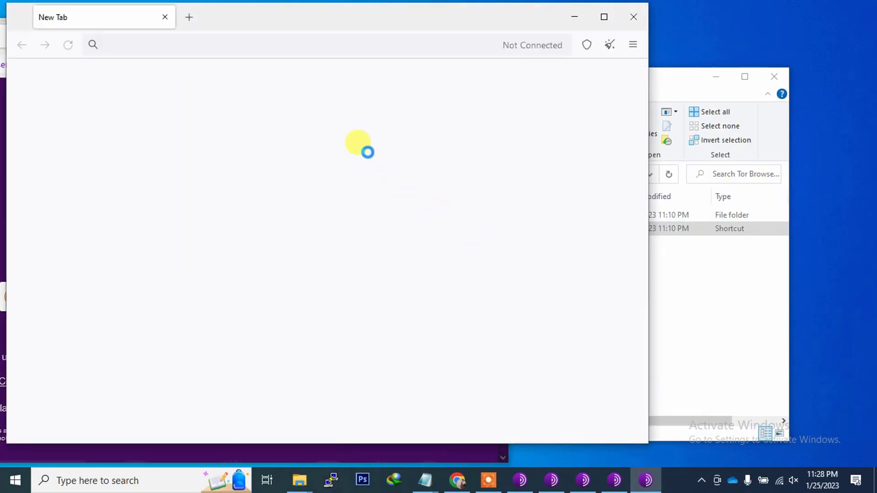
left_click(499, 240)
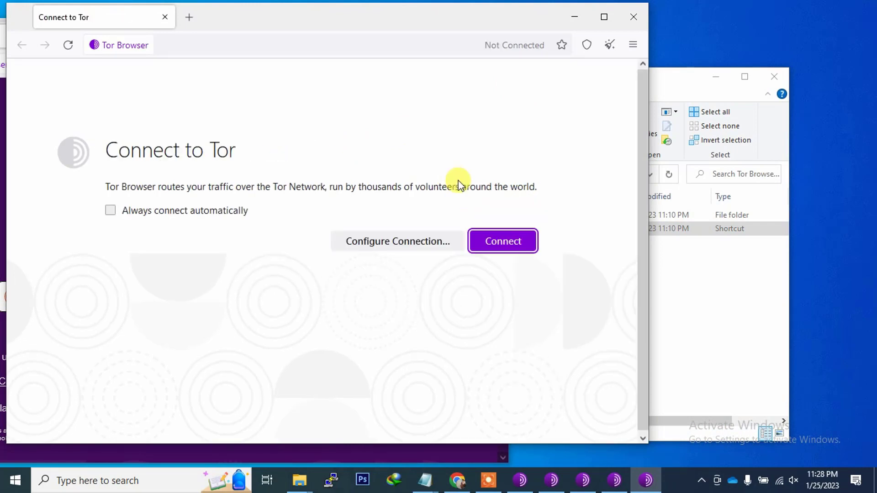
left_click(489, 248)
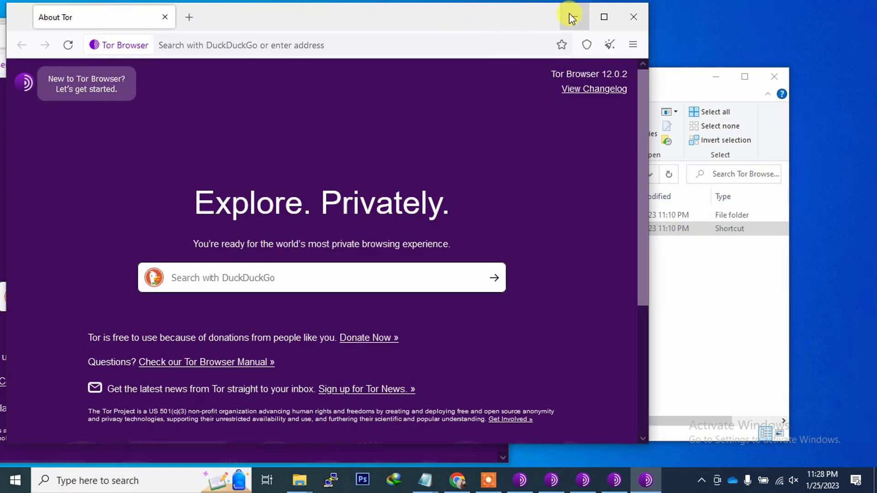
left_click(572, 18)
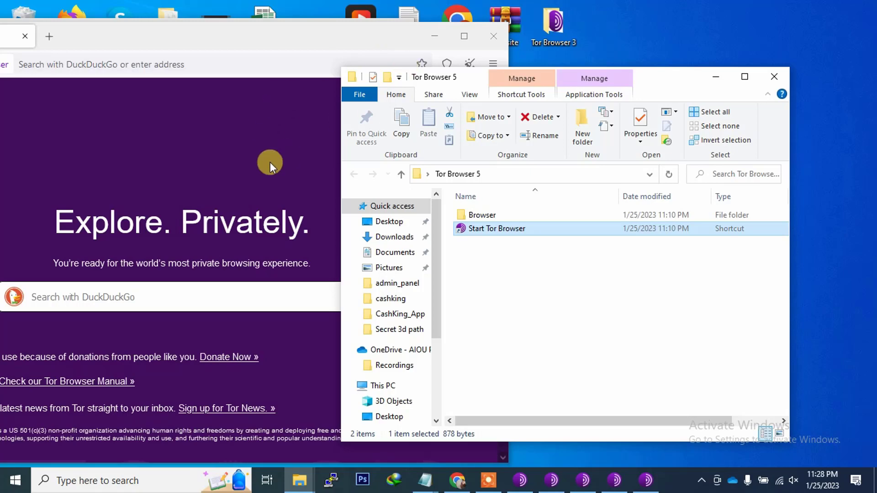
left_click(562, 292)
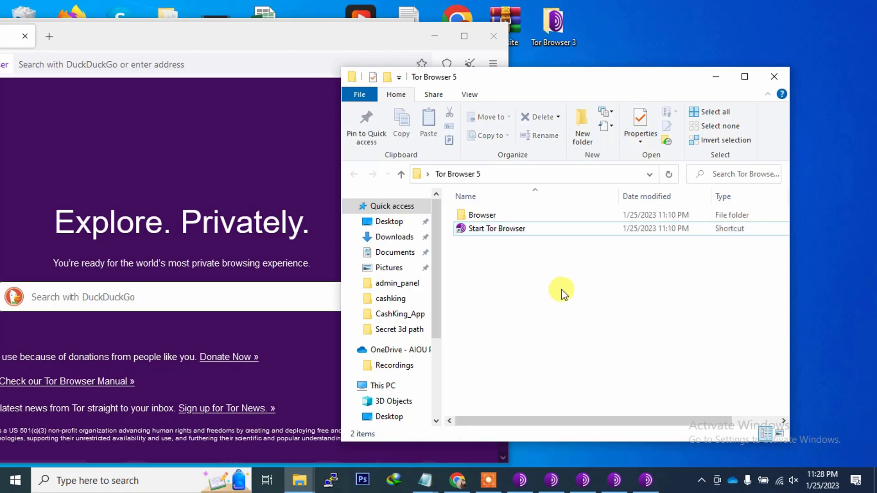
left_click(715, 77)
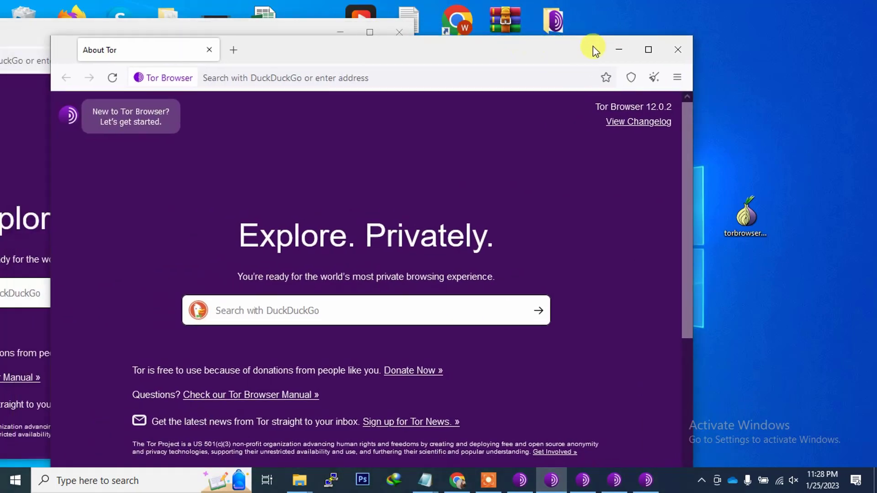
Step: Move the second browser's window aside, bring the first browser's window fully into view and open youtube.com in it
left_click_drag(595, 47, 707, 32)
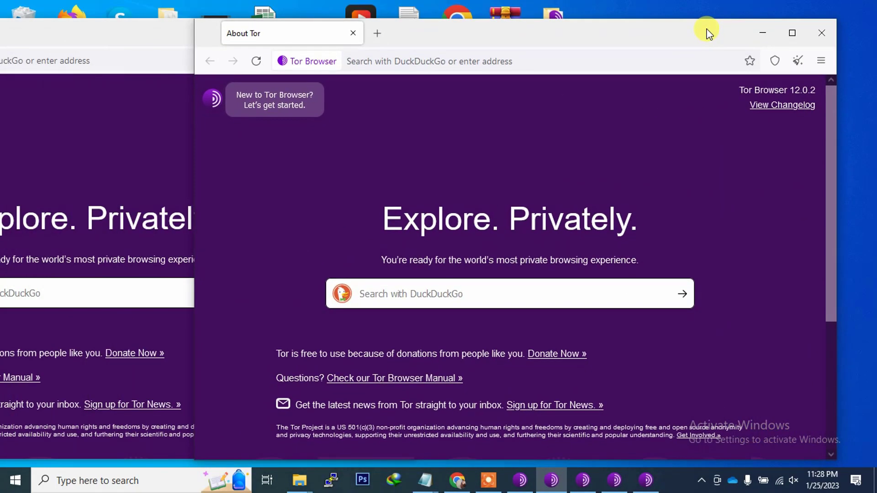
left_click(156, 135)
left_click_drag(201, 33, 536, 17)
left_click(376, 48)
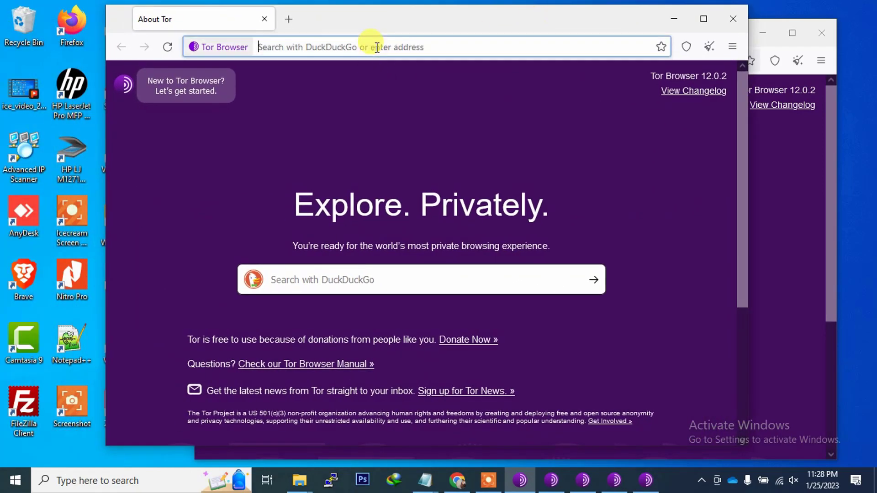
type("youtu")
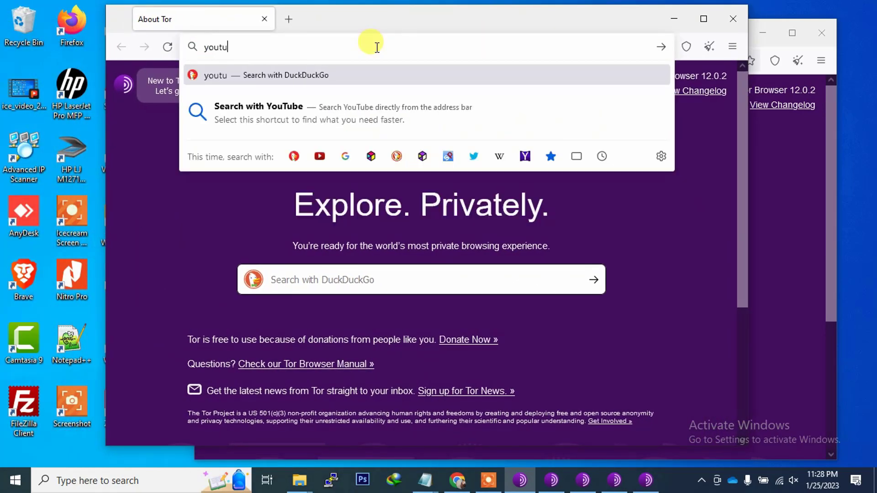
type("be.com")
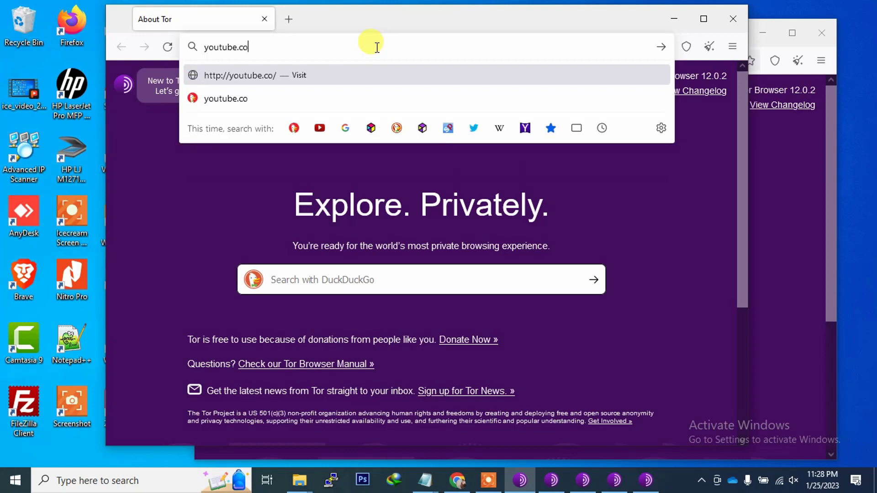
key("Return")
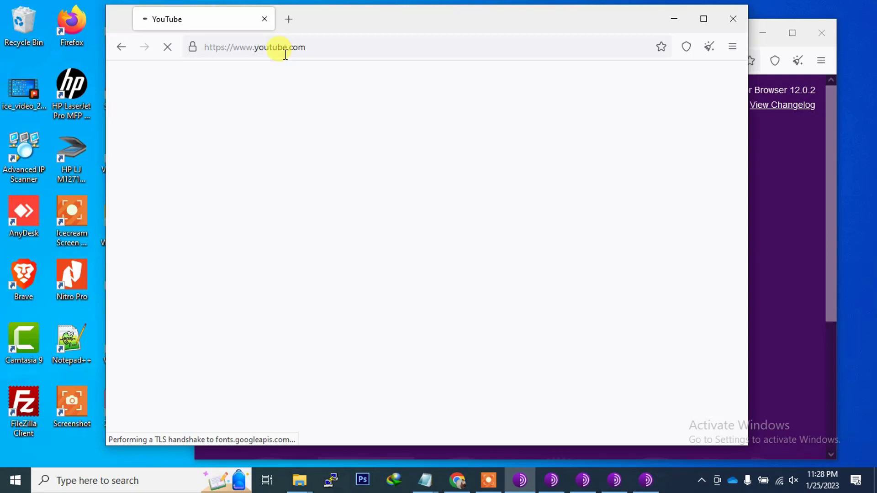
Step: Search DuckDuckGo for "what is my ip" in a new tab of the first browser
left_click(288, 21)
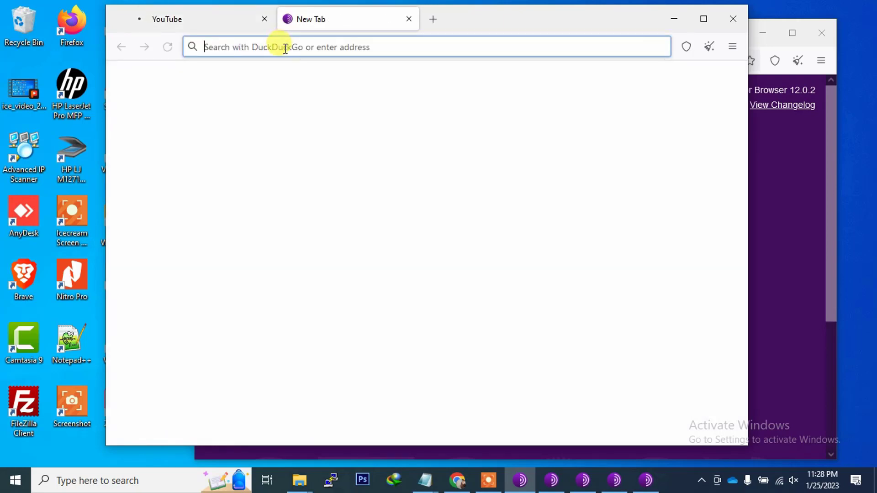
type("what")
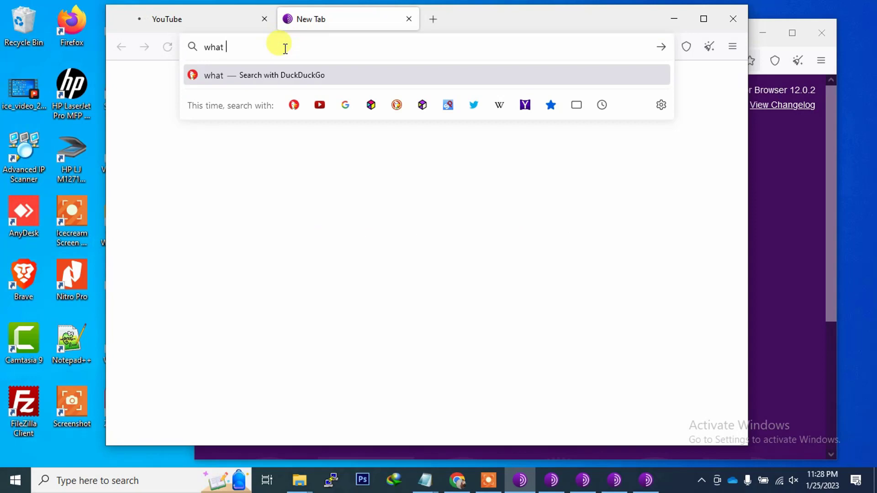
type(" is m")
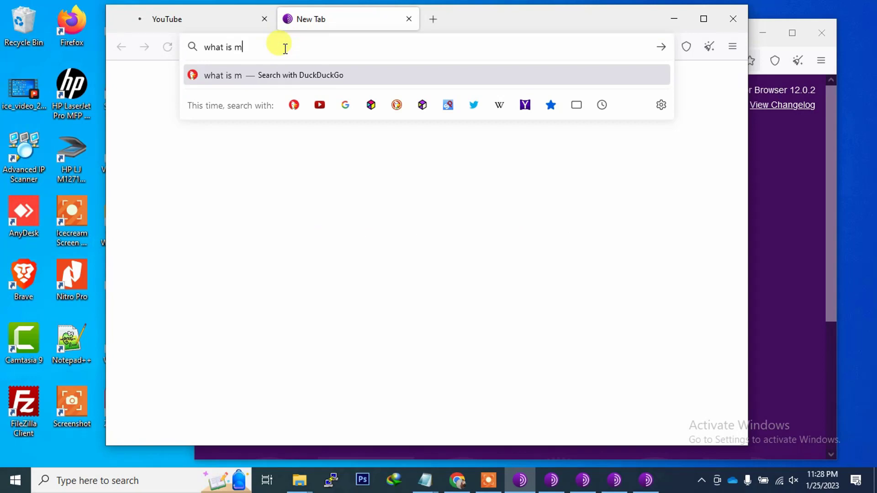
type("y app")
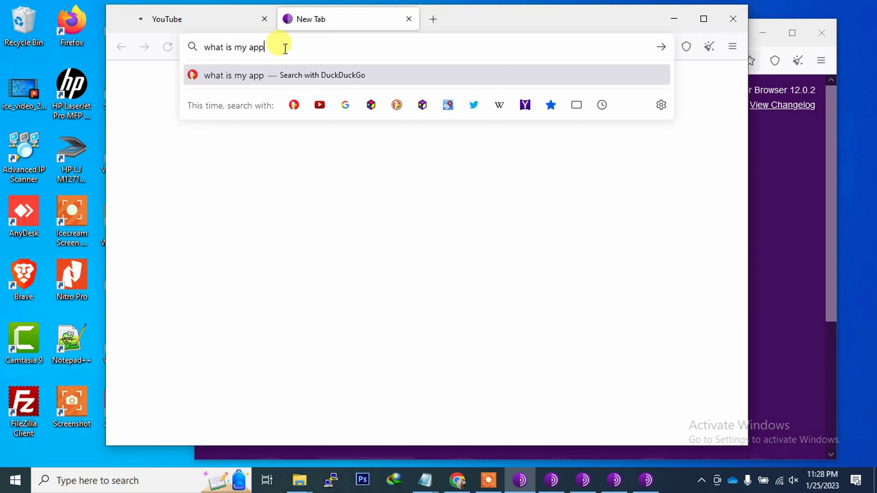
key("Return")
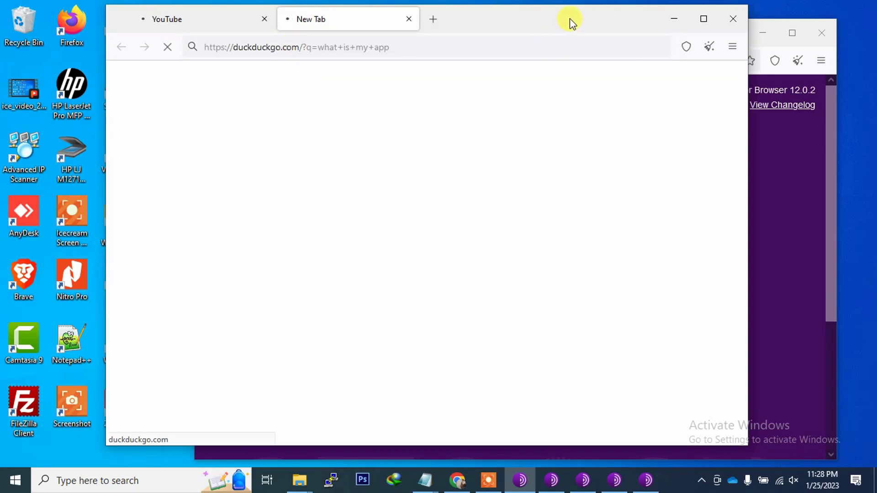
left_click_drag(570, 19, 472, 31)
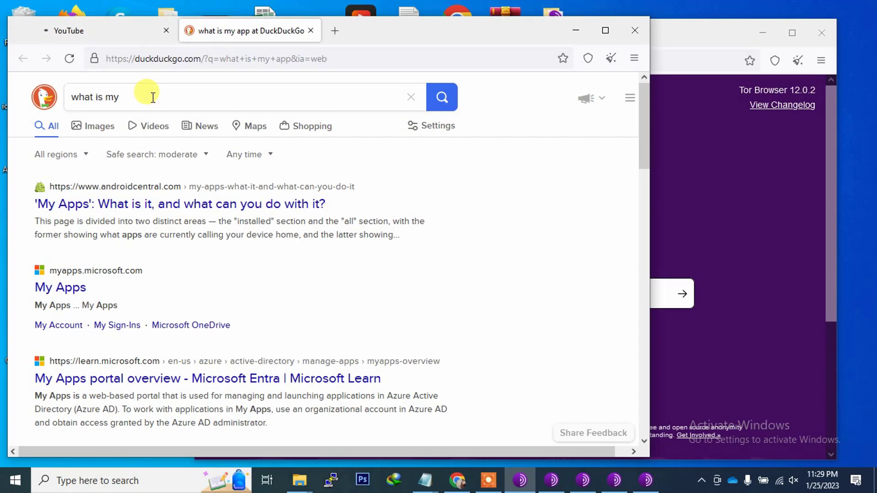
type("ip")
key("Return")
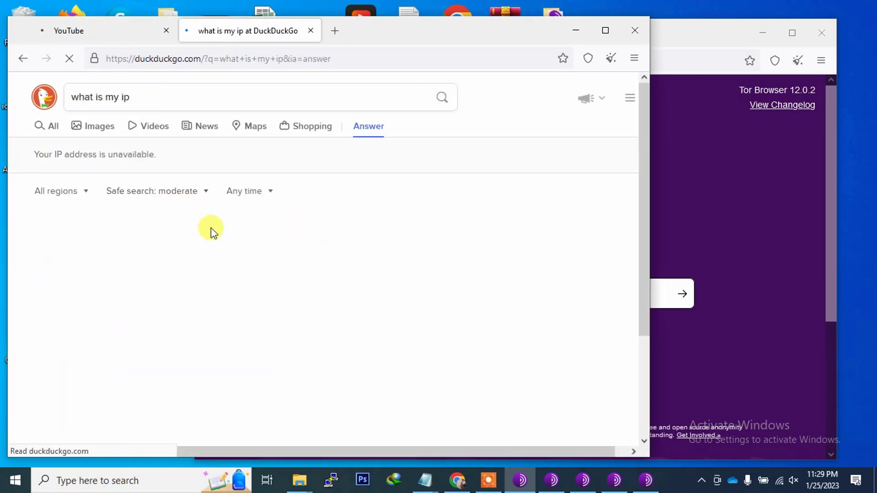
Step: Open the whatismyipaddress.com search result in the first browser to check its public IP address
scroll(165, 263, "down", 3)
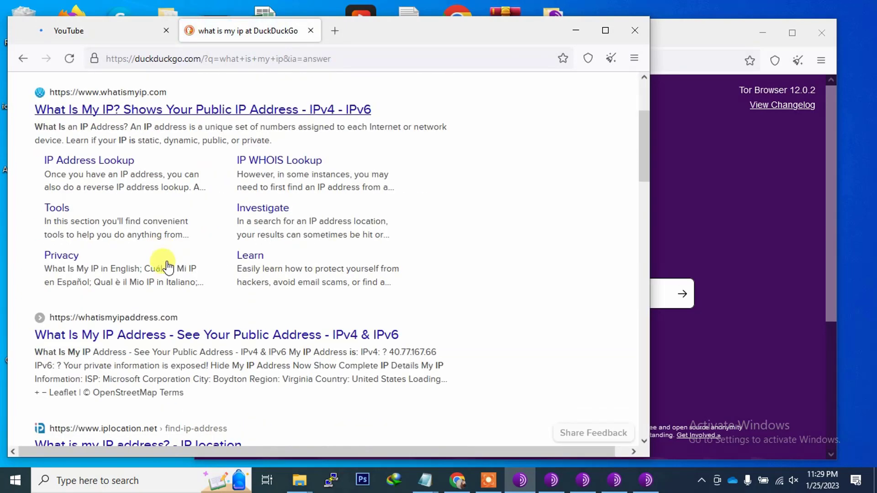
left_click(156, 336)
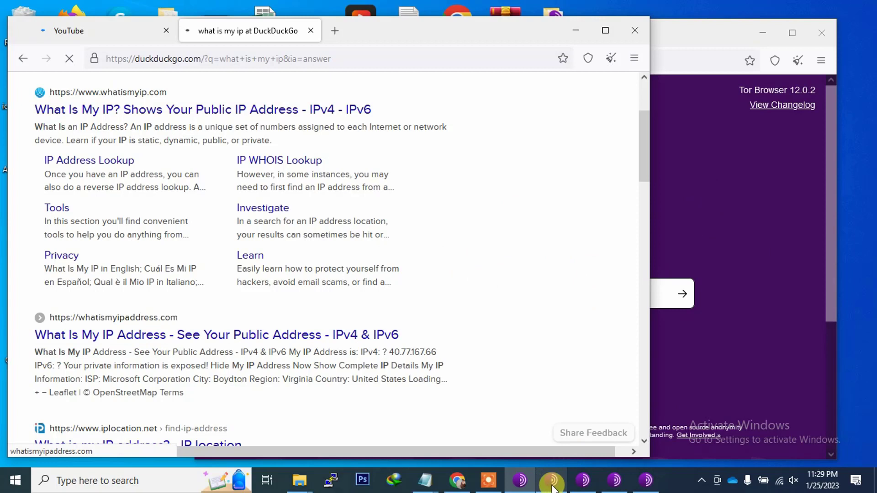
mouse_move(614, 487)
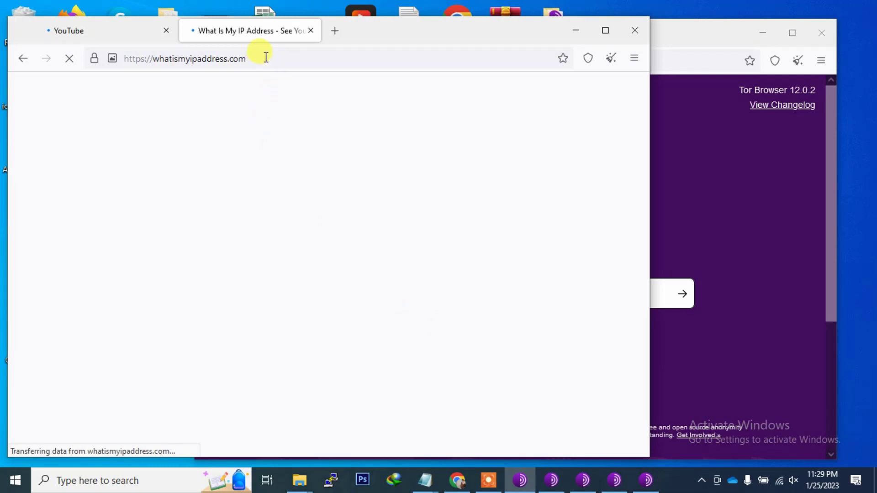
left_click(266, 59)
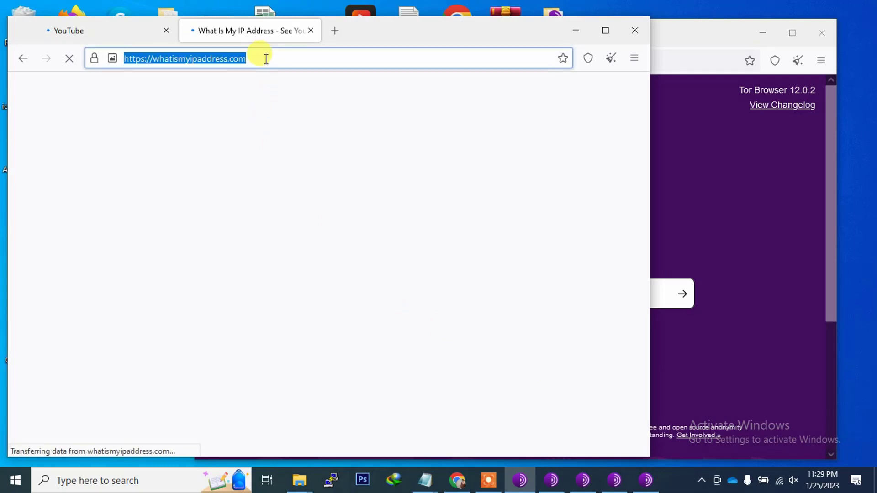
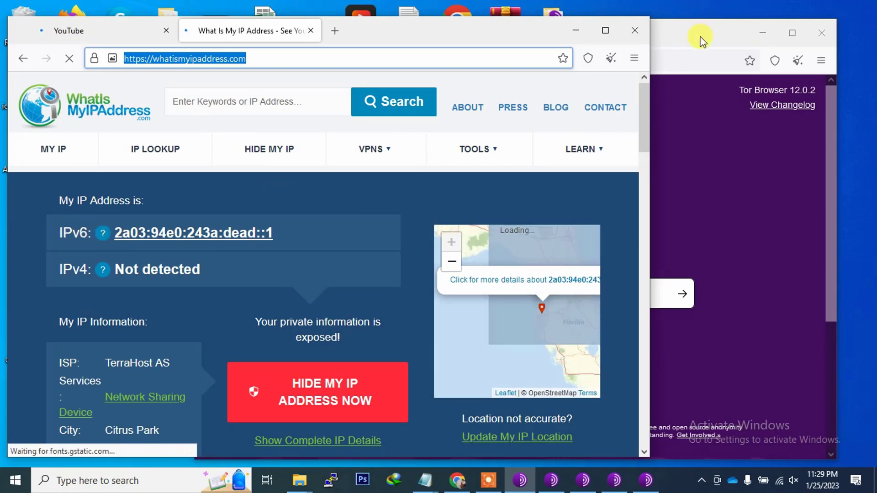
left_click(663, 46)
left_click(591, 62)
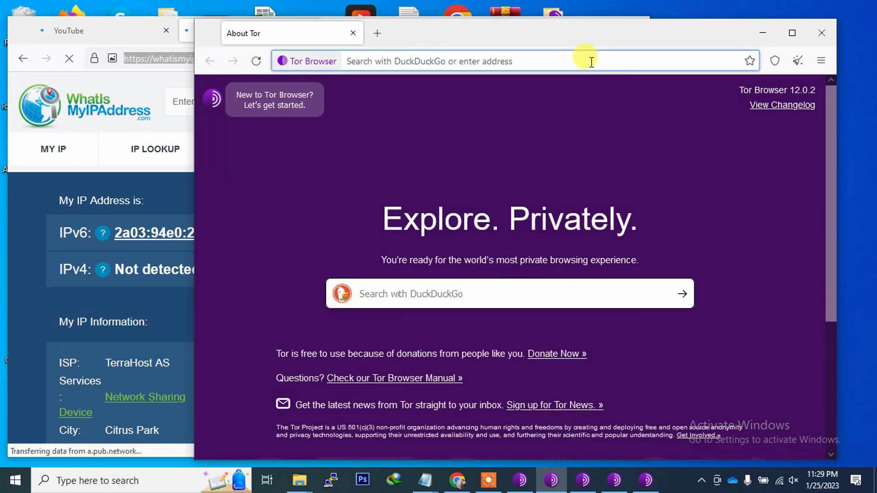
type("https://whatismyipaddress.com/")
key("Return")
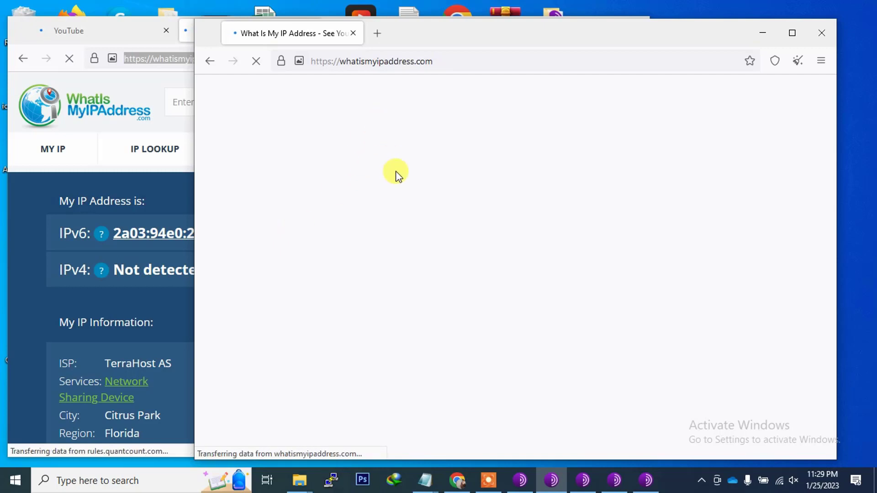
Step: Agree to the privacy notice on the IP check page in both browsers, moving the second window aside for comparison
left_click(142, 280)
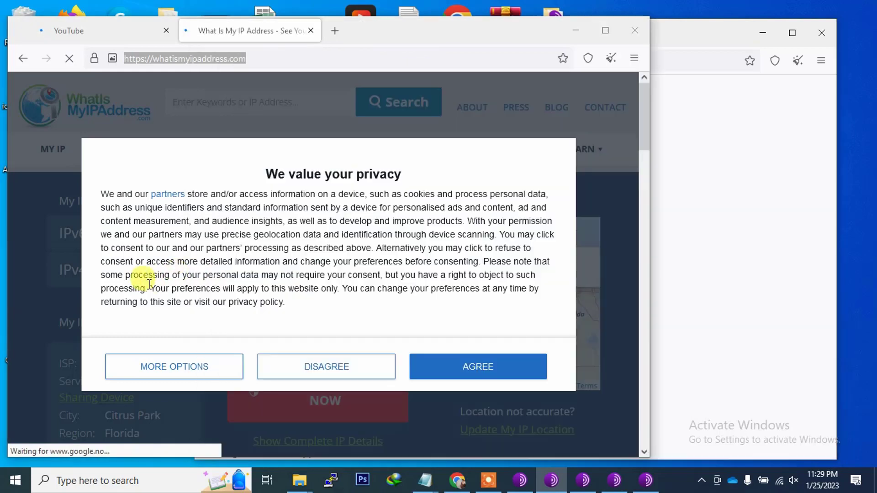
left_click(439, 370)
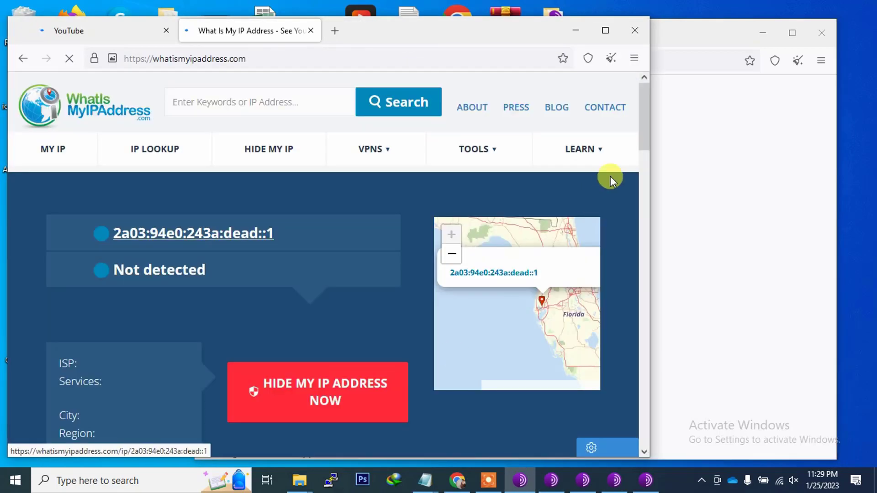
left_click(709, 34)
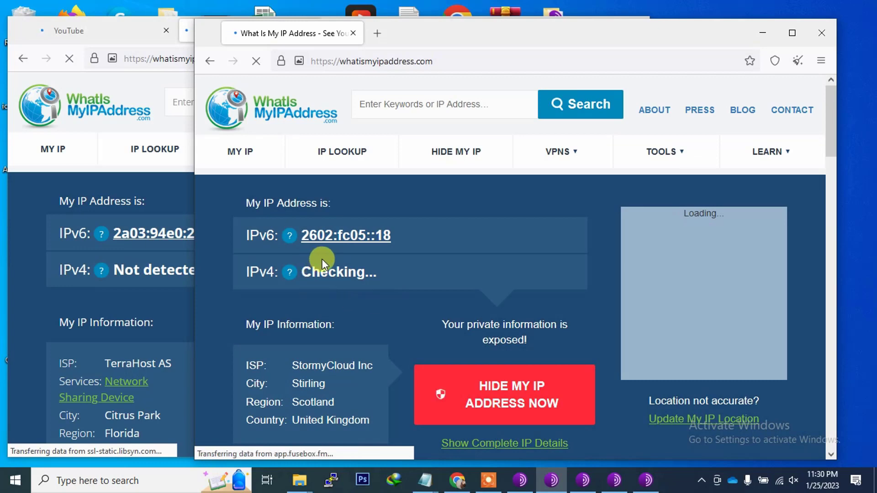
left_click_drag(429, 36, 514, 29)
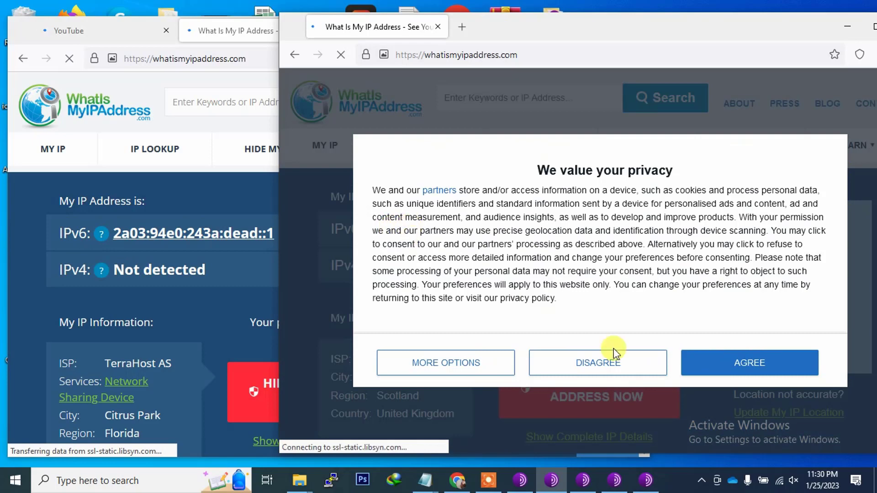
left_click(750, 362)
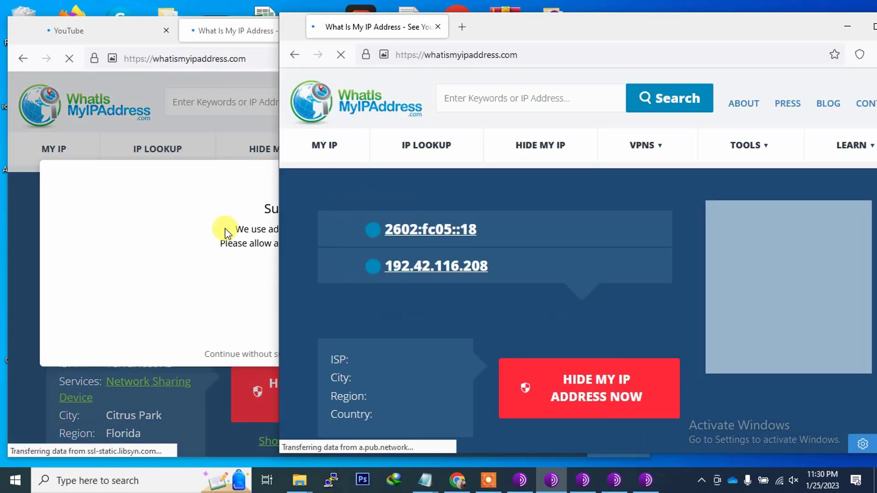
Step: Continue past the Support Free Content notice in the first browser and return to the second browser's IP check page
left_click(227, 233)
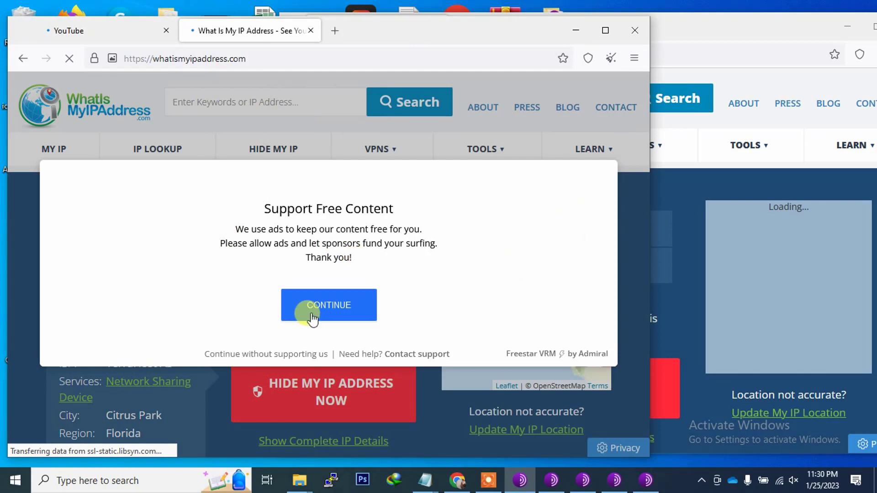
left_click(311, 315)
left_click(685, 199)
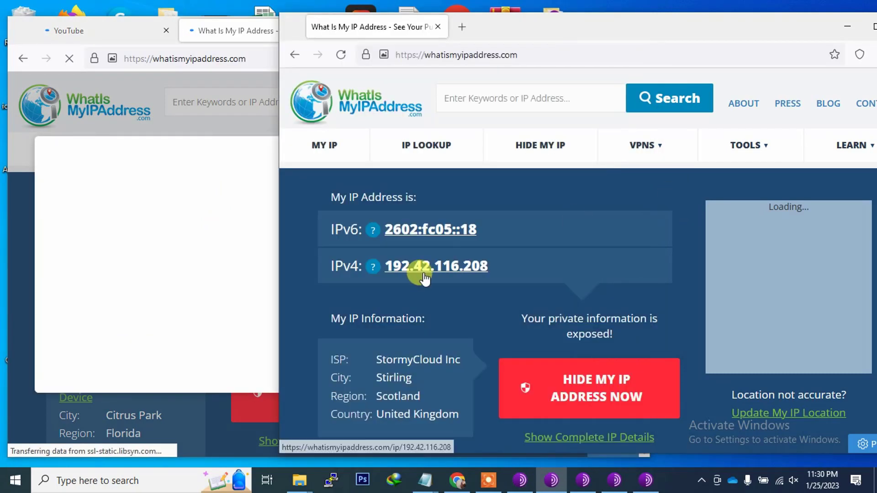
left_click(497, 482)
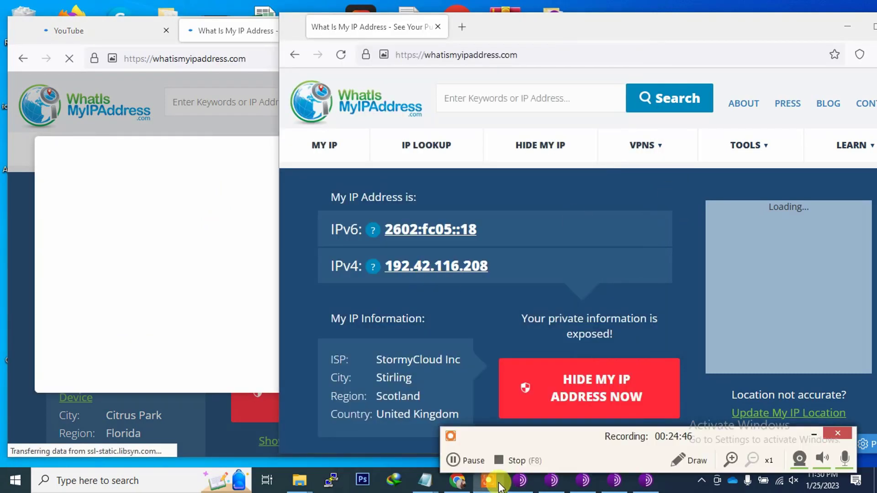
left_click(474, 460)
left_click(474, 460)
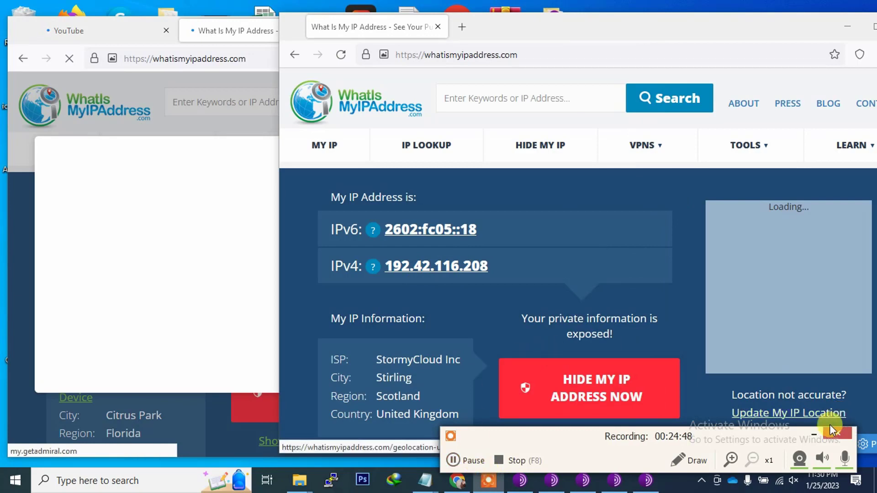
left_click(814, 436)
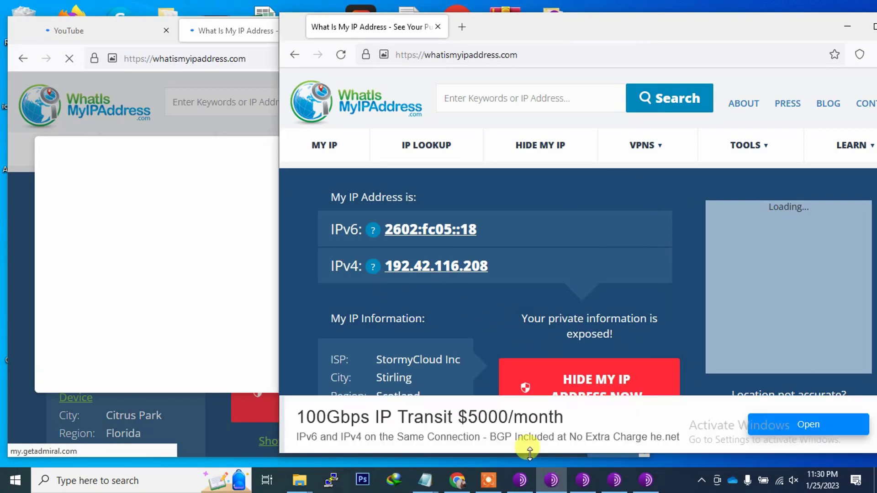
left_click(584, 481)
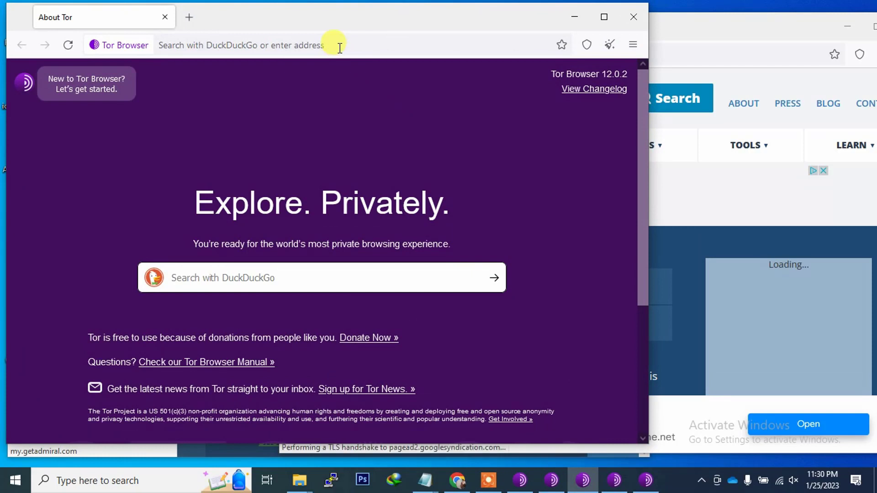
type("https://whatismyipaddress.com/")
key("Return")
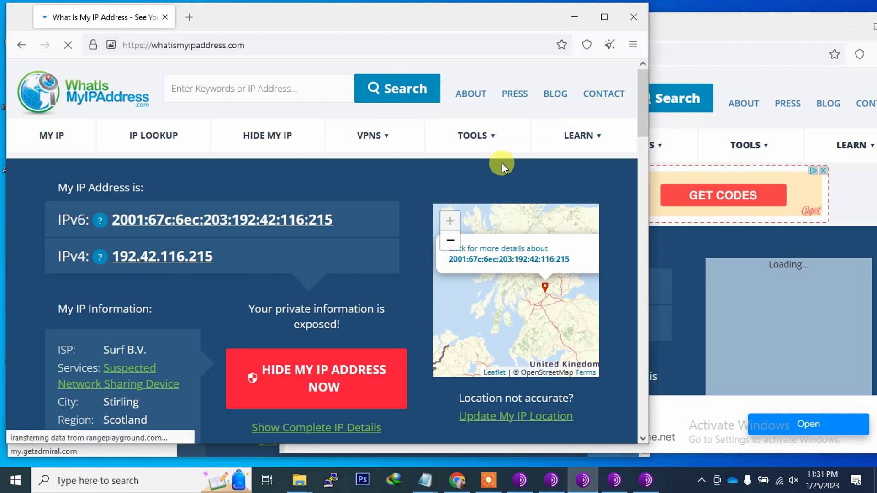
left_click(574, 18)
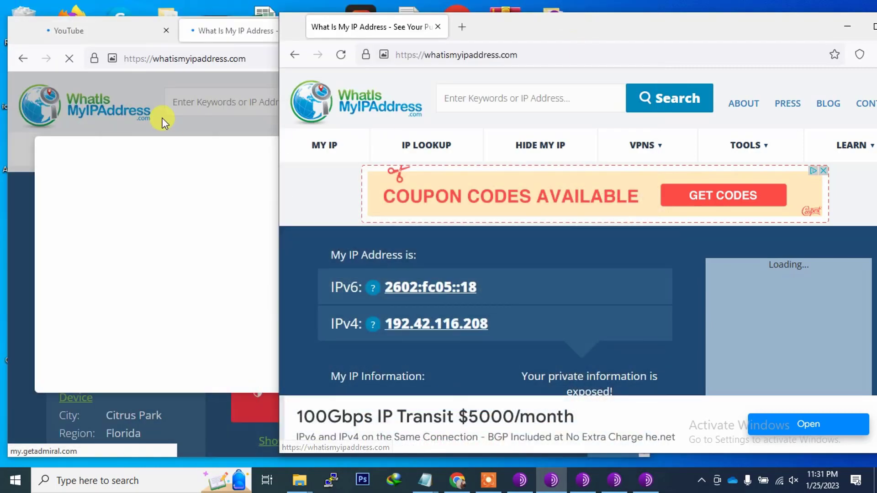
Step: Close the IP check page in the first browser and open the YouTube video "10 Places in NORTH CAROLINA You Should NEVER Move To"
left_click(130, 36)
left_click(311, 31)
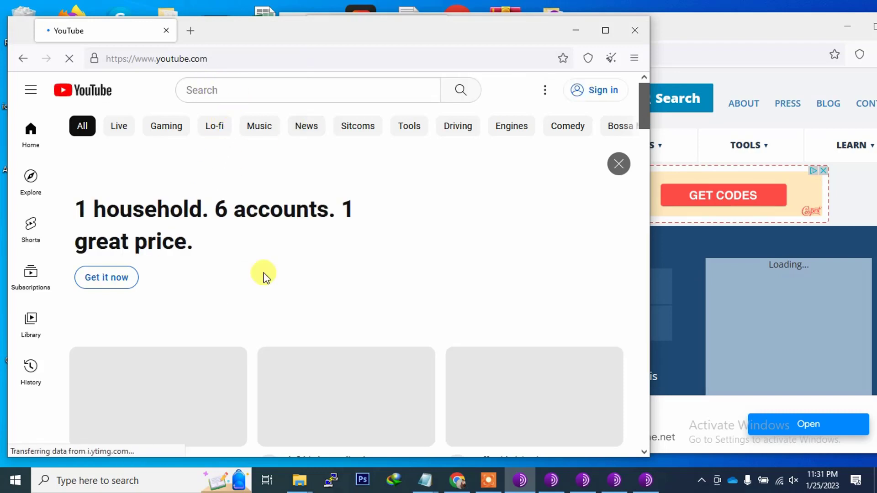
scroll(264, 275, "down", 4)
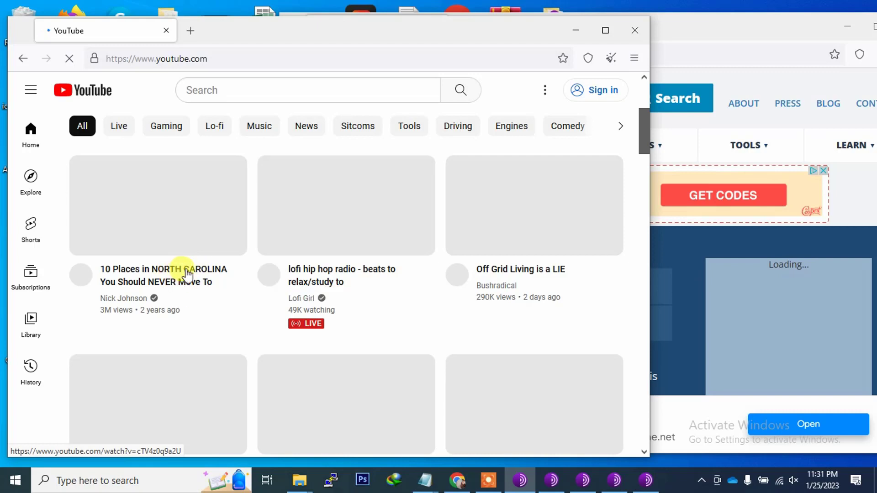
left_click(186, 272)
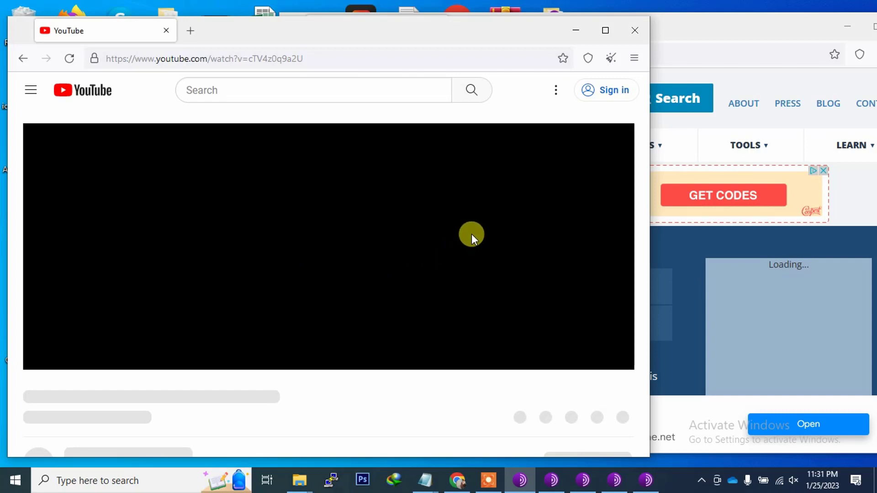
Step: Open youtube.com in a new tab of the second browser
left_click(735, 25)
left_click(463, 27)
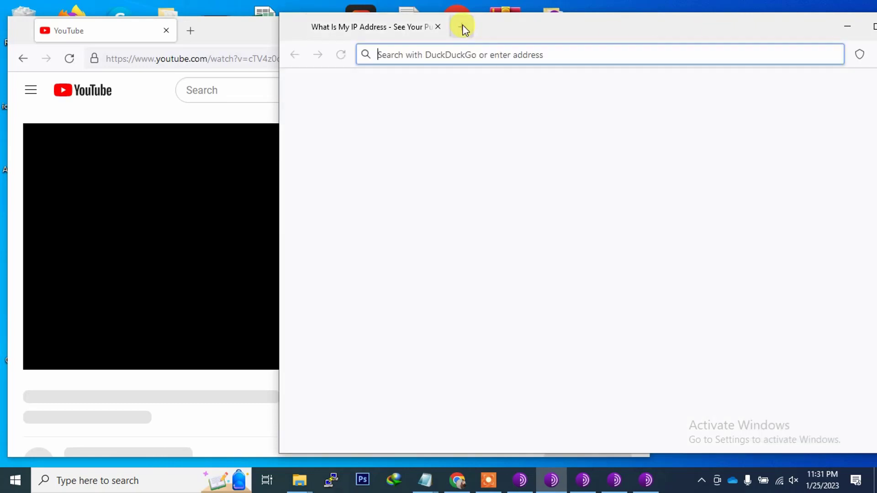
type("you")
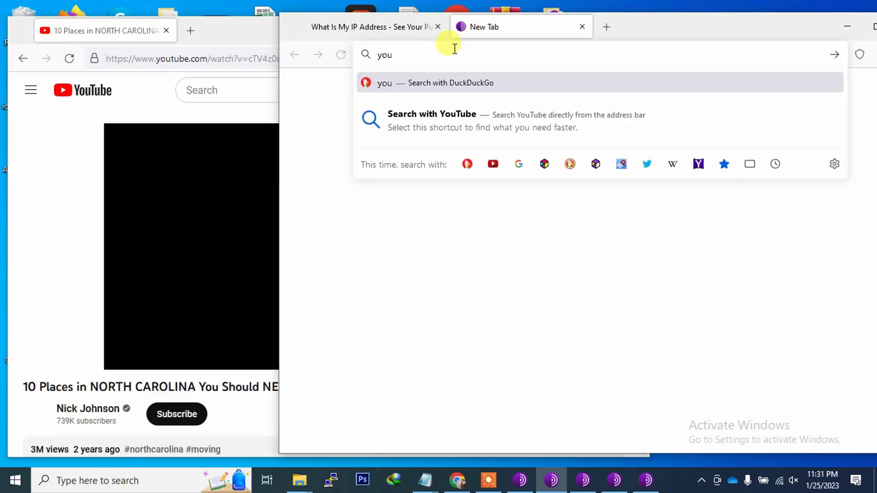
type("tube")
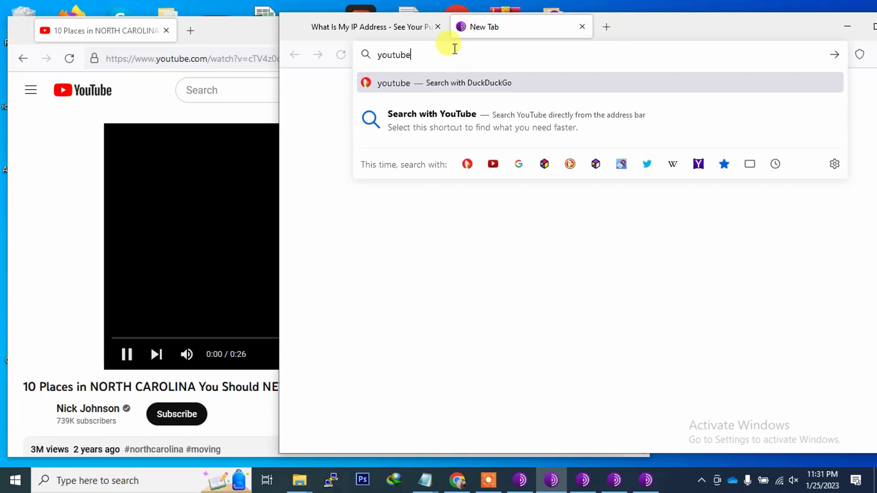
type(".com")
key("Return")
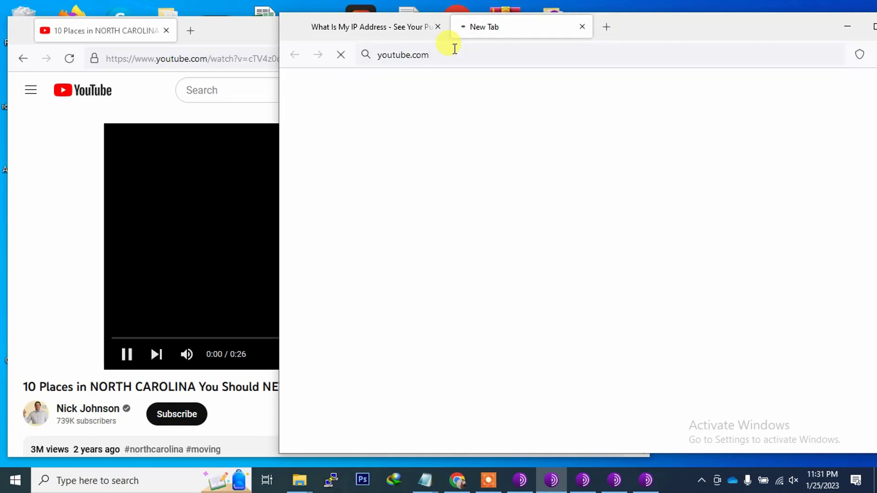
Step: Skip the ad on the first browser's video and decline the Super Bowl LVII offer
left_click(36, 190)
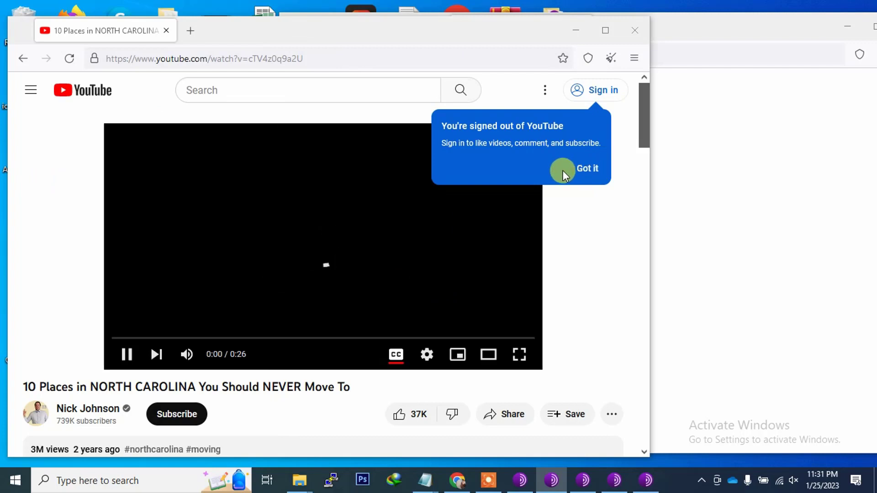
left_click(501, 342)
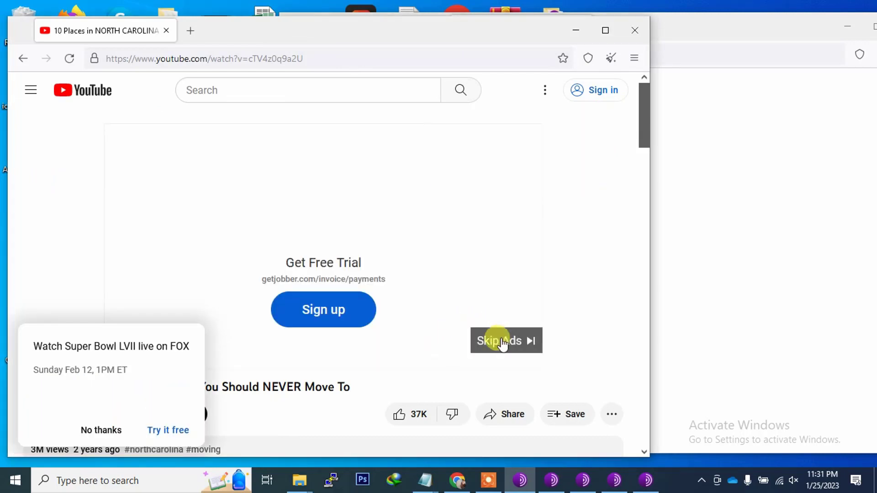
left_click(108, 427)
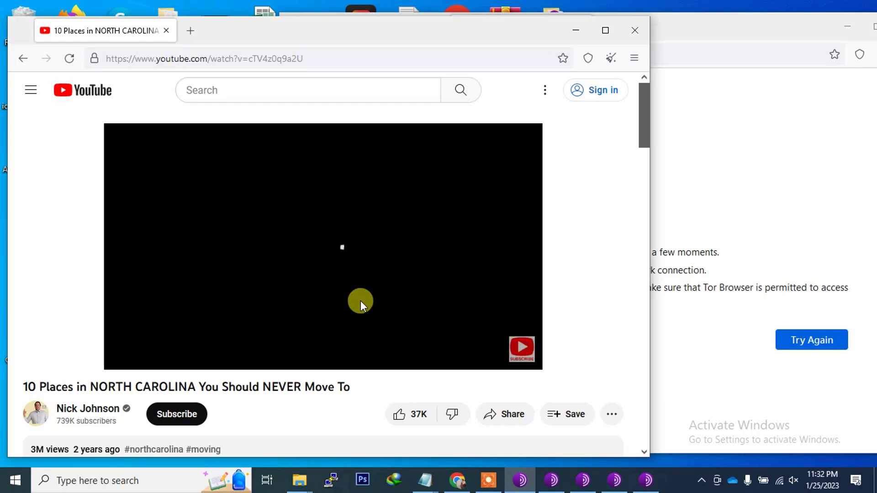
Step: Load youtube.com again in the second browser's tab
left_click(744, 201)
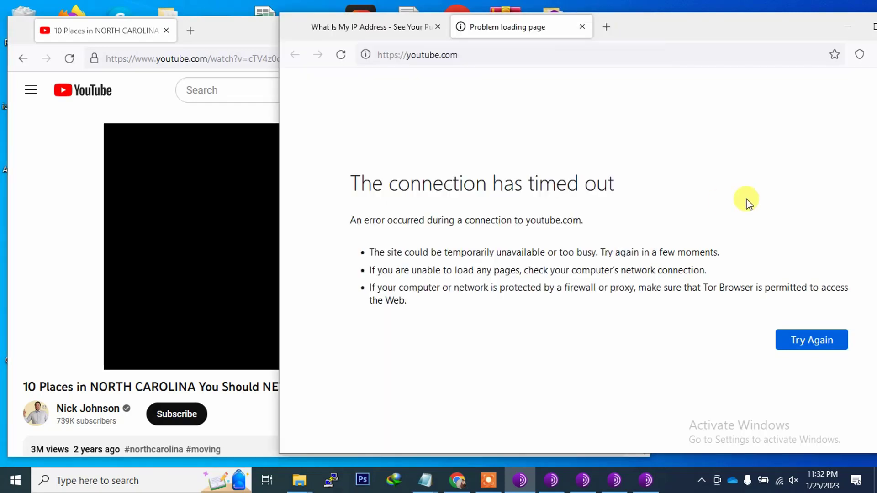
left_click(575, 59)
key("Return")
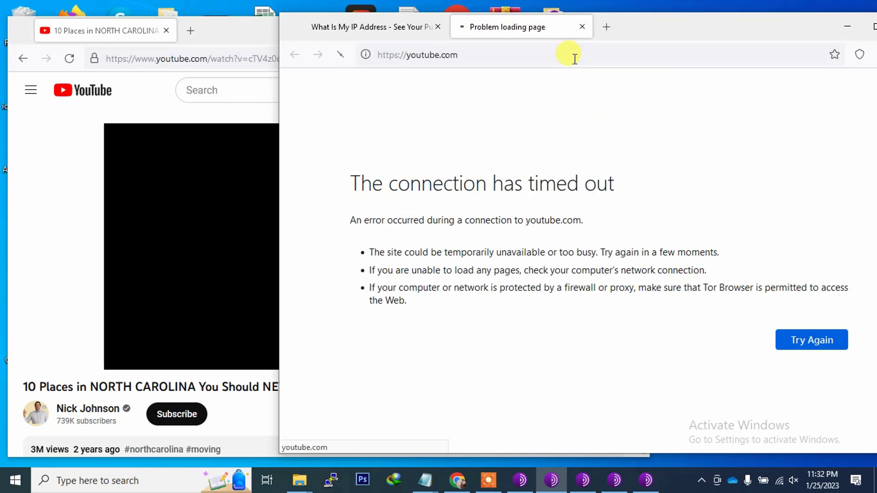
Step: Set the playback speed of the first browser's North Carolina video to 0.25
left_click(187, 112)
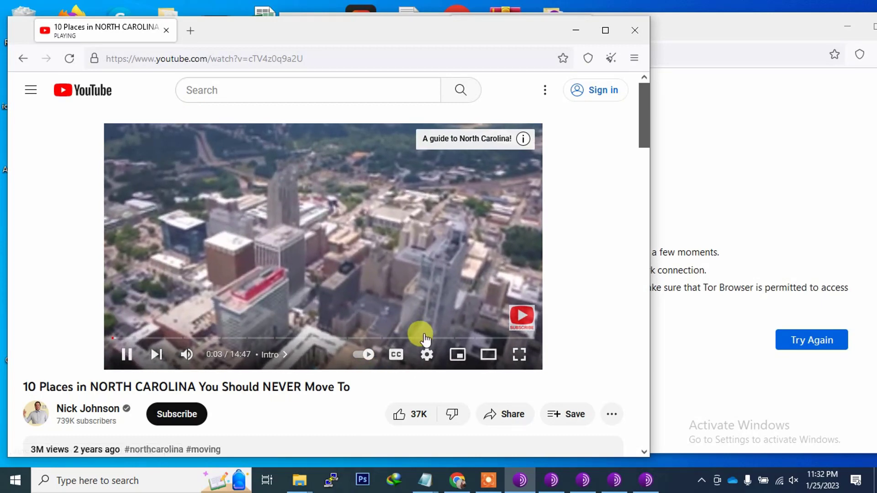
left_click(427, 356)
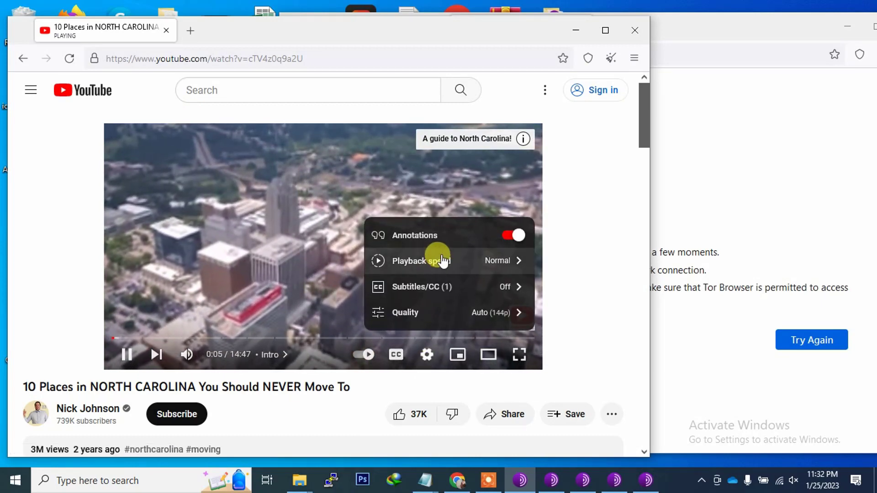
left_click(416, 263)
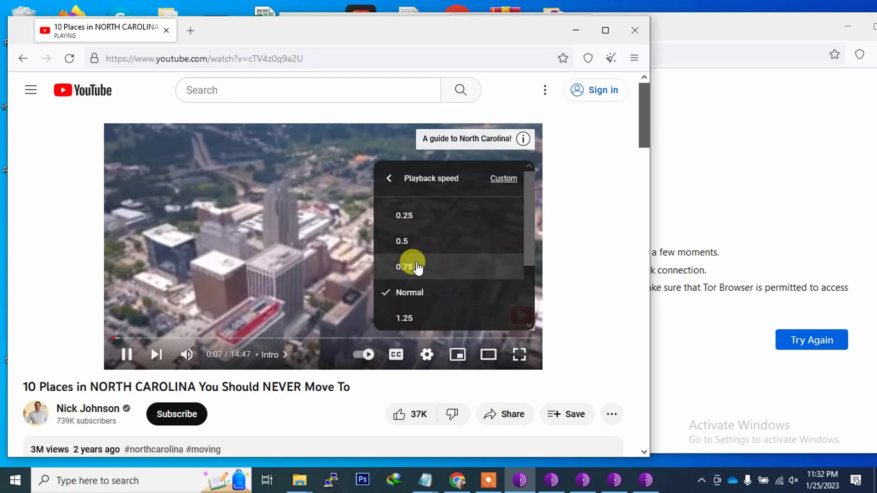
left_click(406, 216)
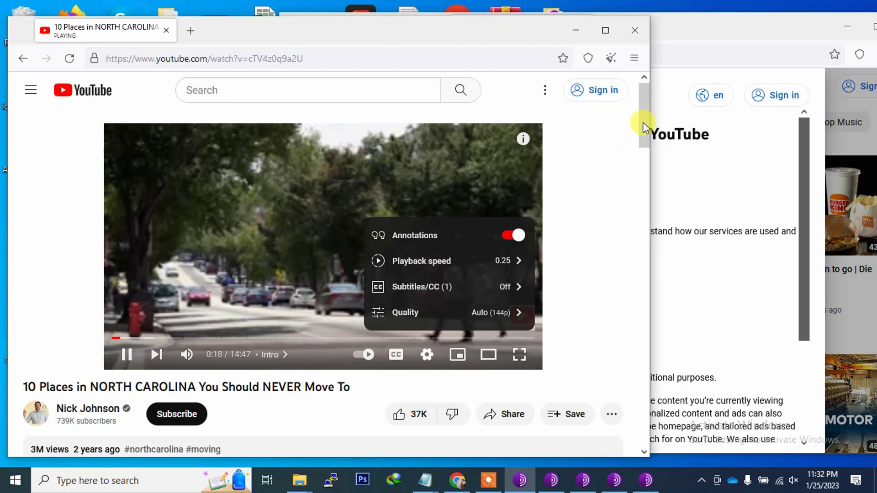
mouse_move(643, 122)
left_mouse_down()
mouse_move(643, 149)
mouse_move(643, 120)
left_mouse_up()
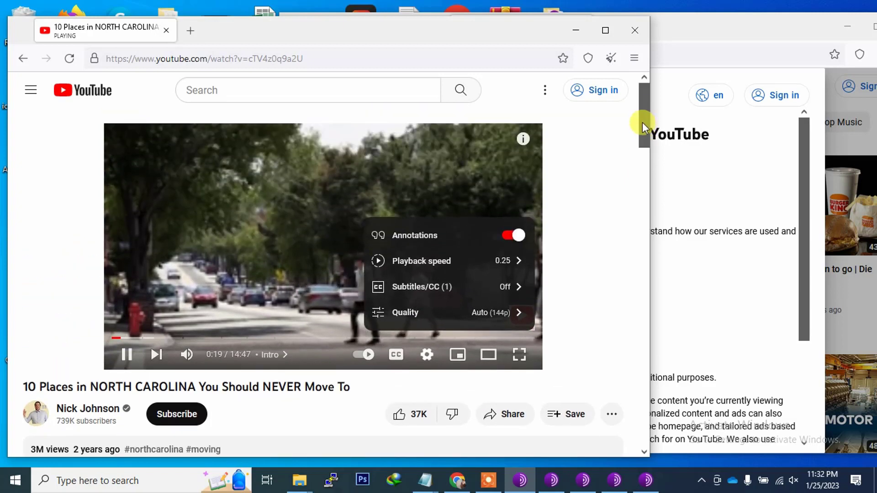